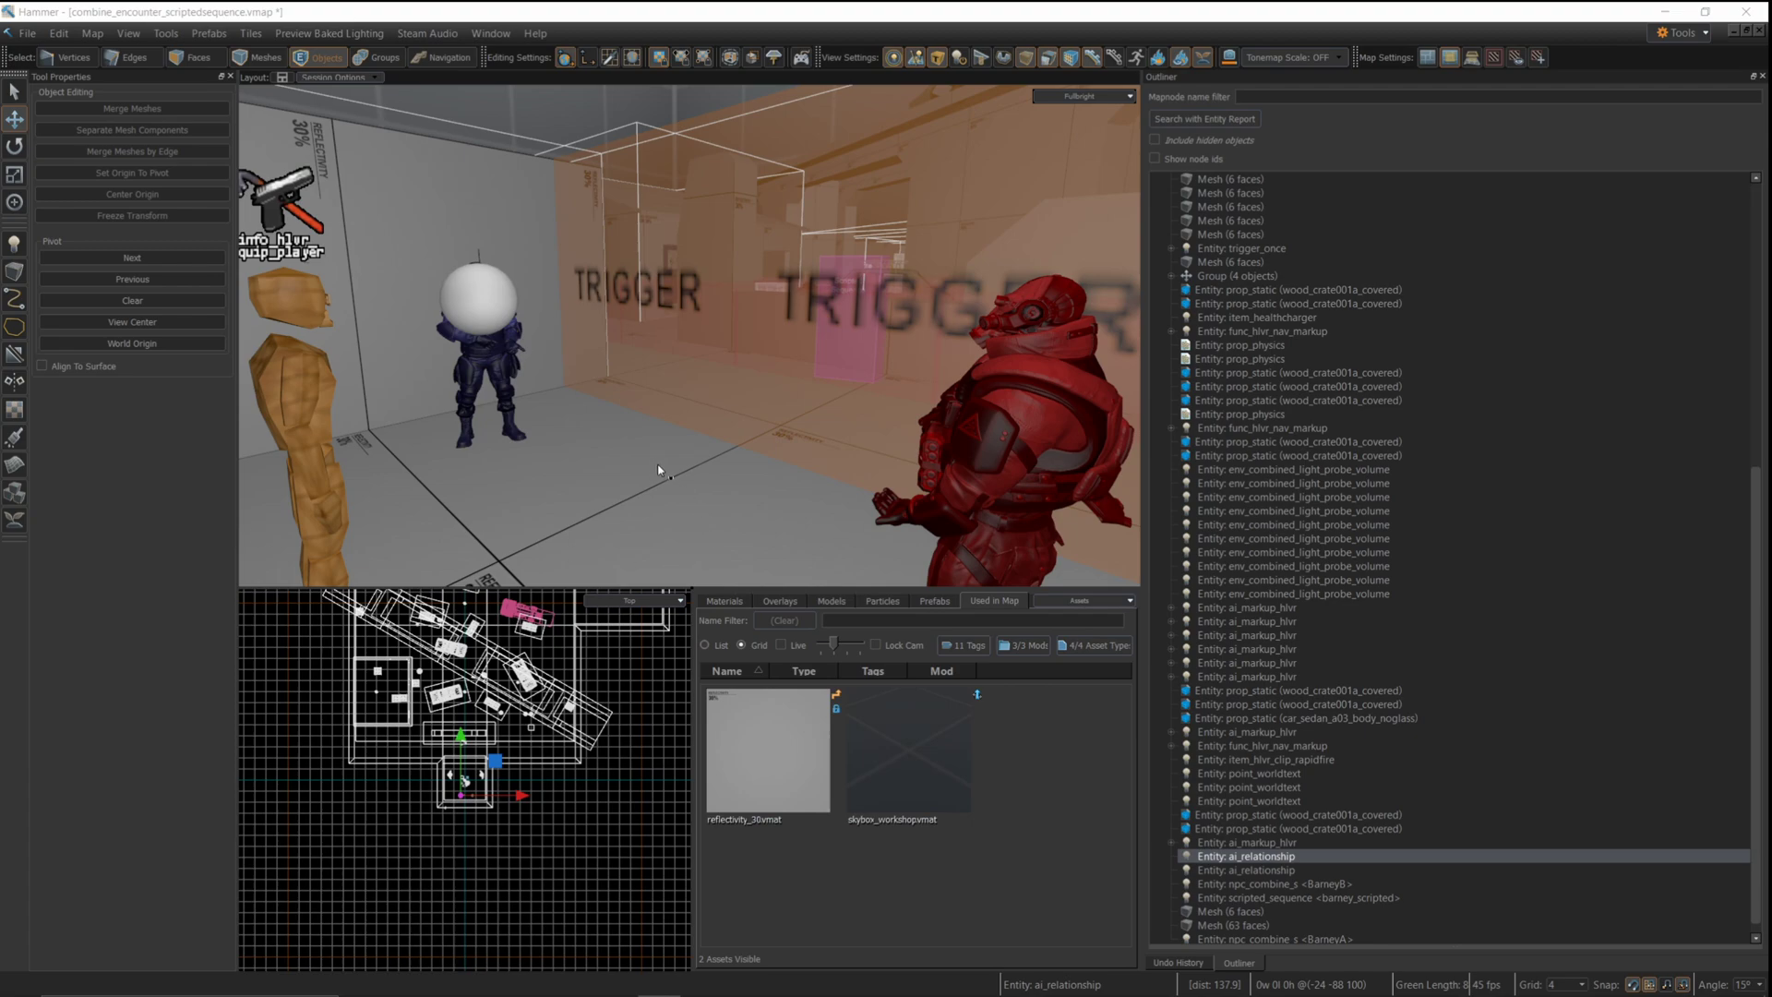
Inspect the entity properties of the blue Combine soldier, checking its assigned name
{"action": "left_click", "coordinate": [485, 351]}
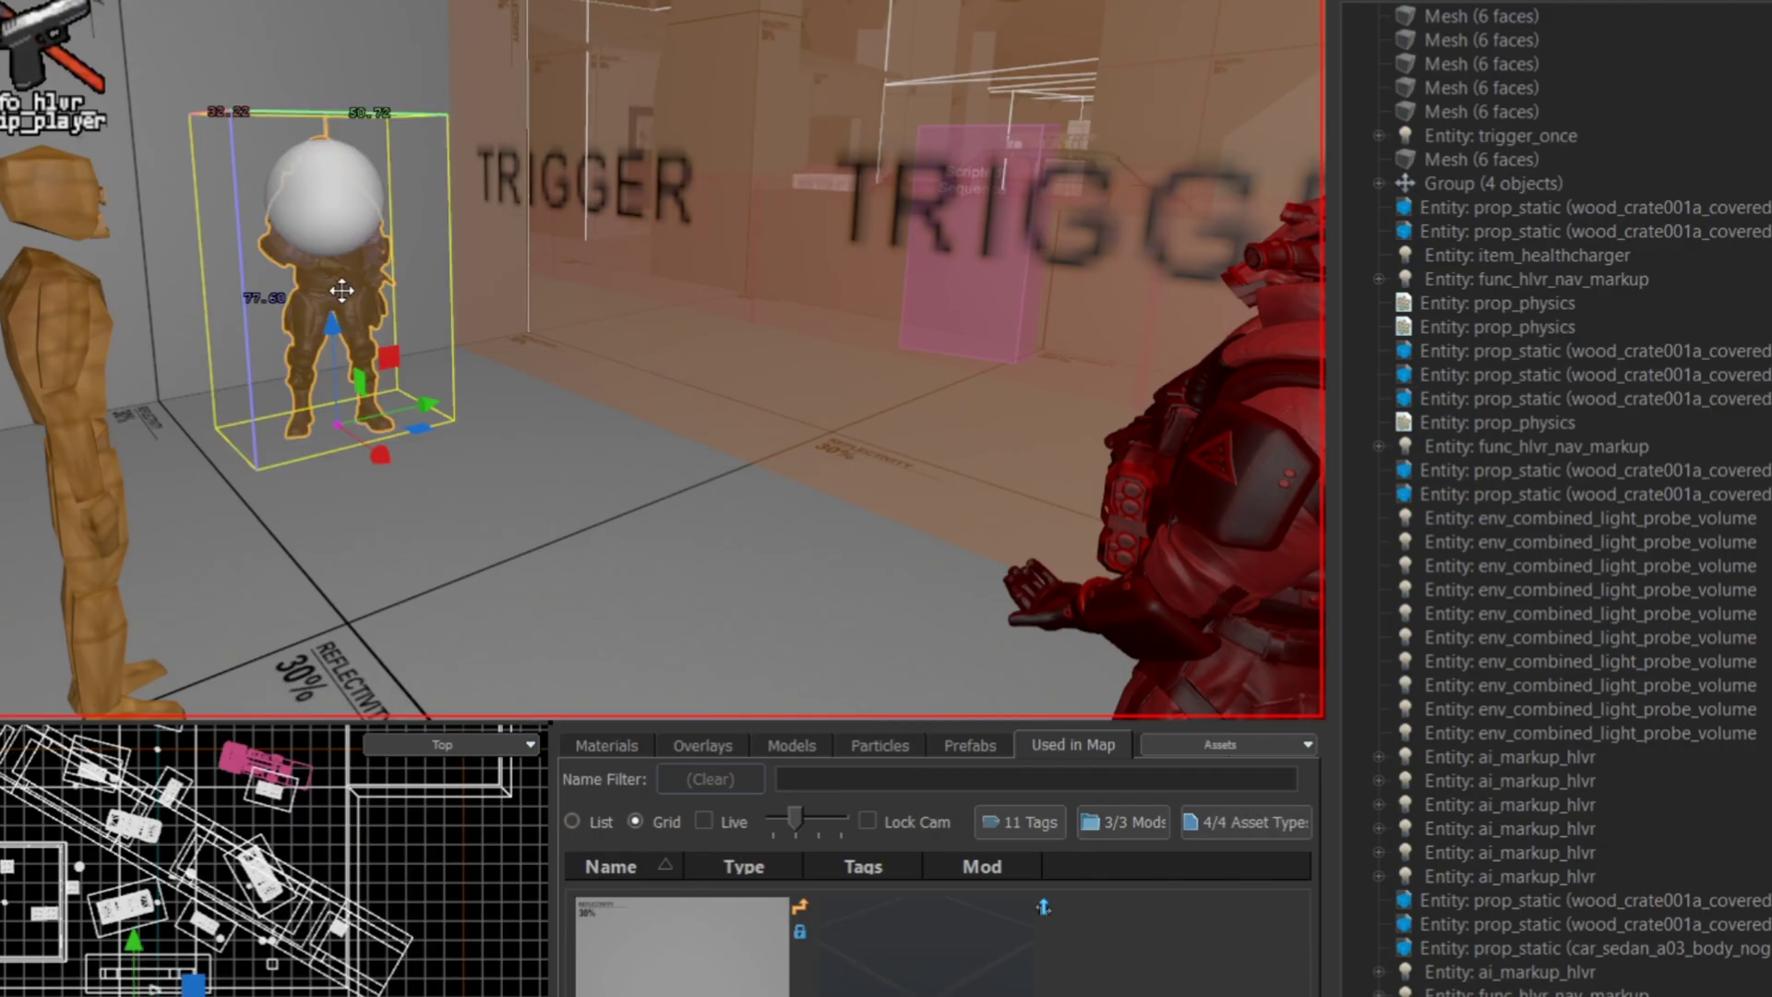
{"action": "double_click", "coordinate": [341, 291]}
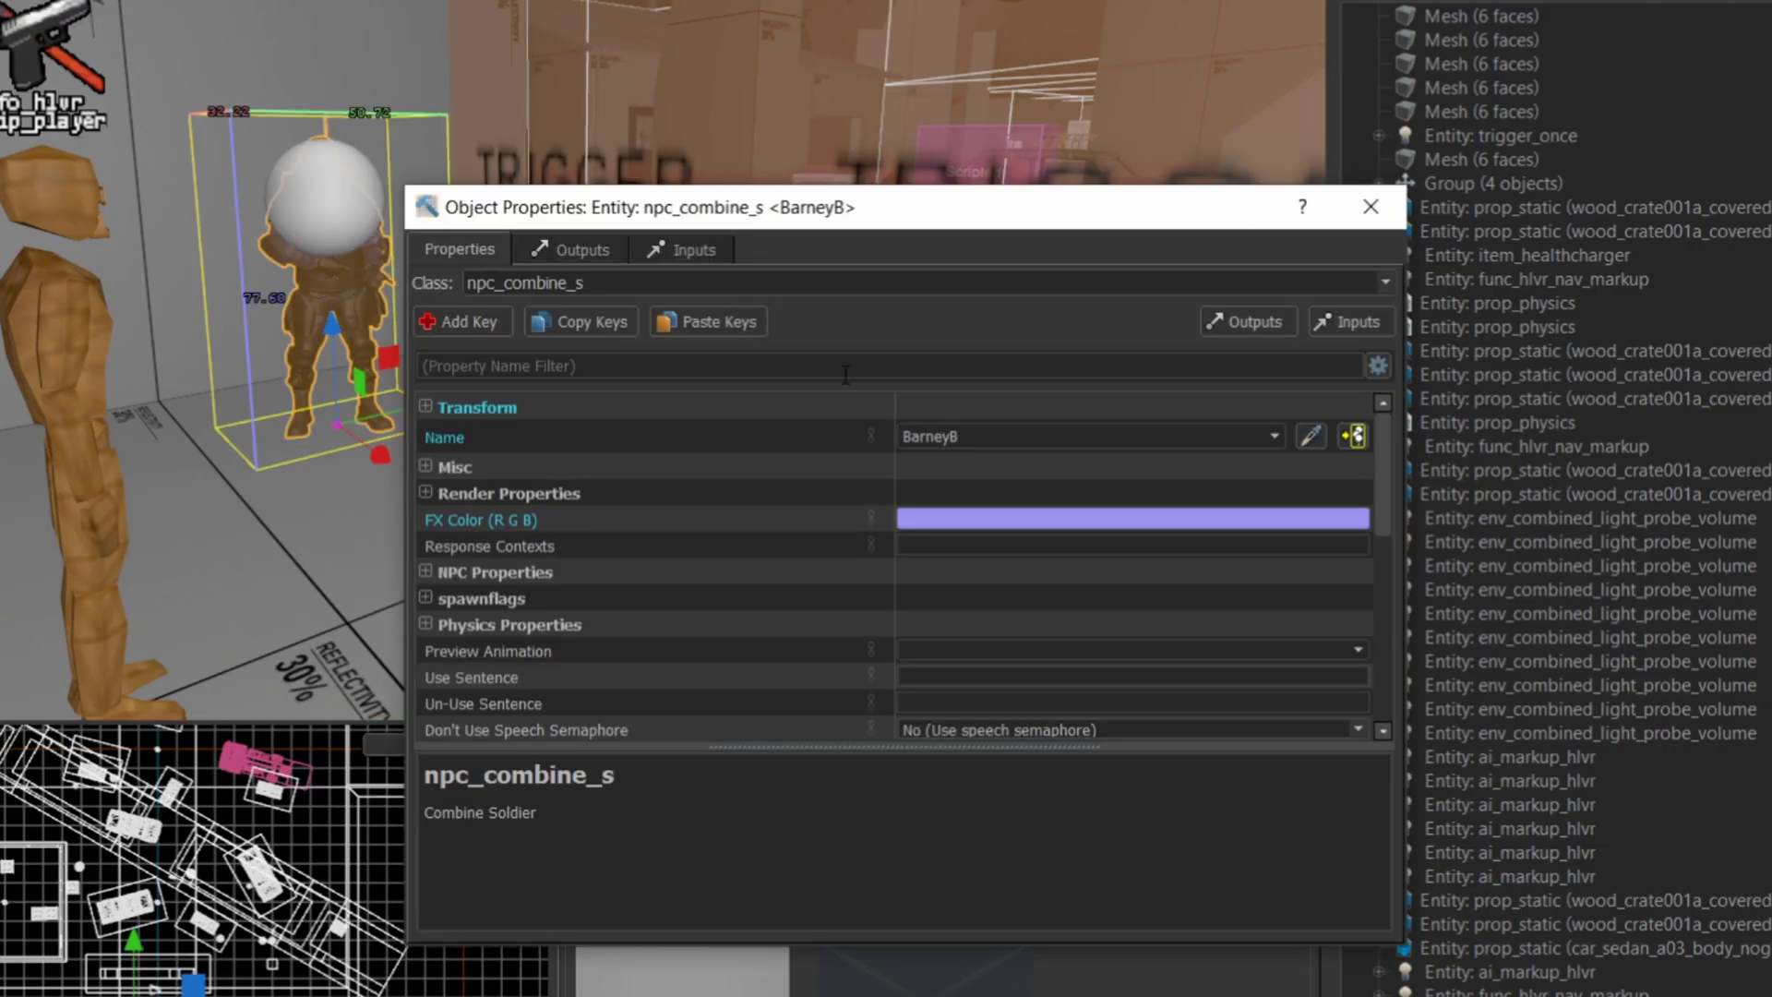
{"action": "left_click", "coordinate": [1003, 444]}
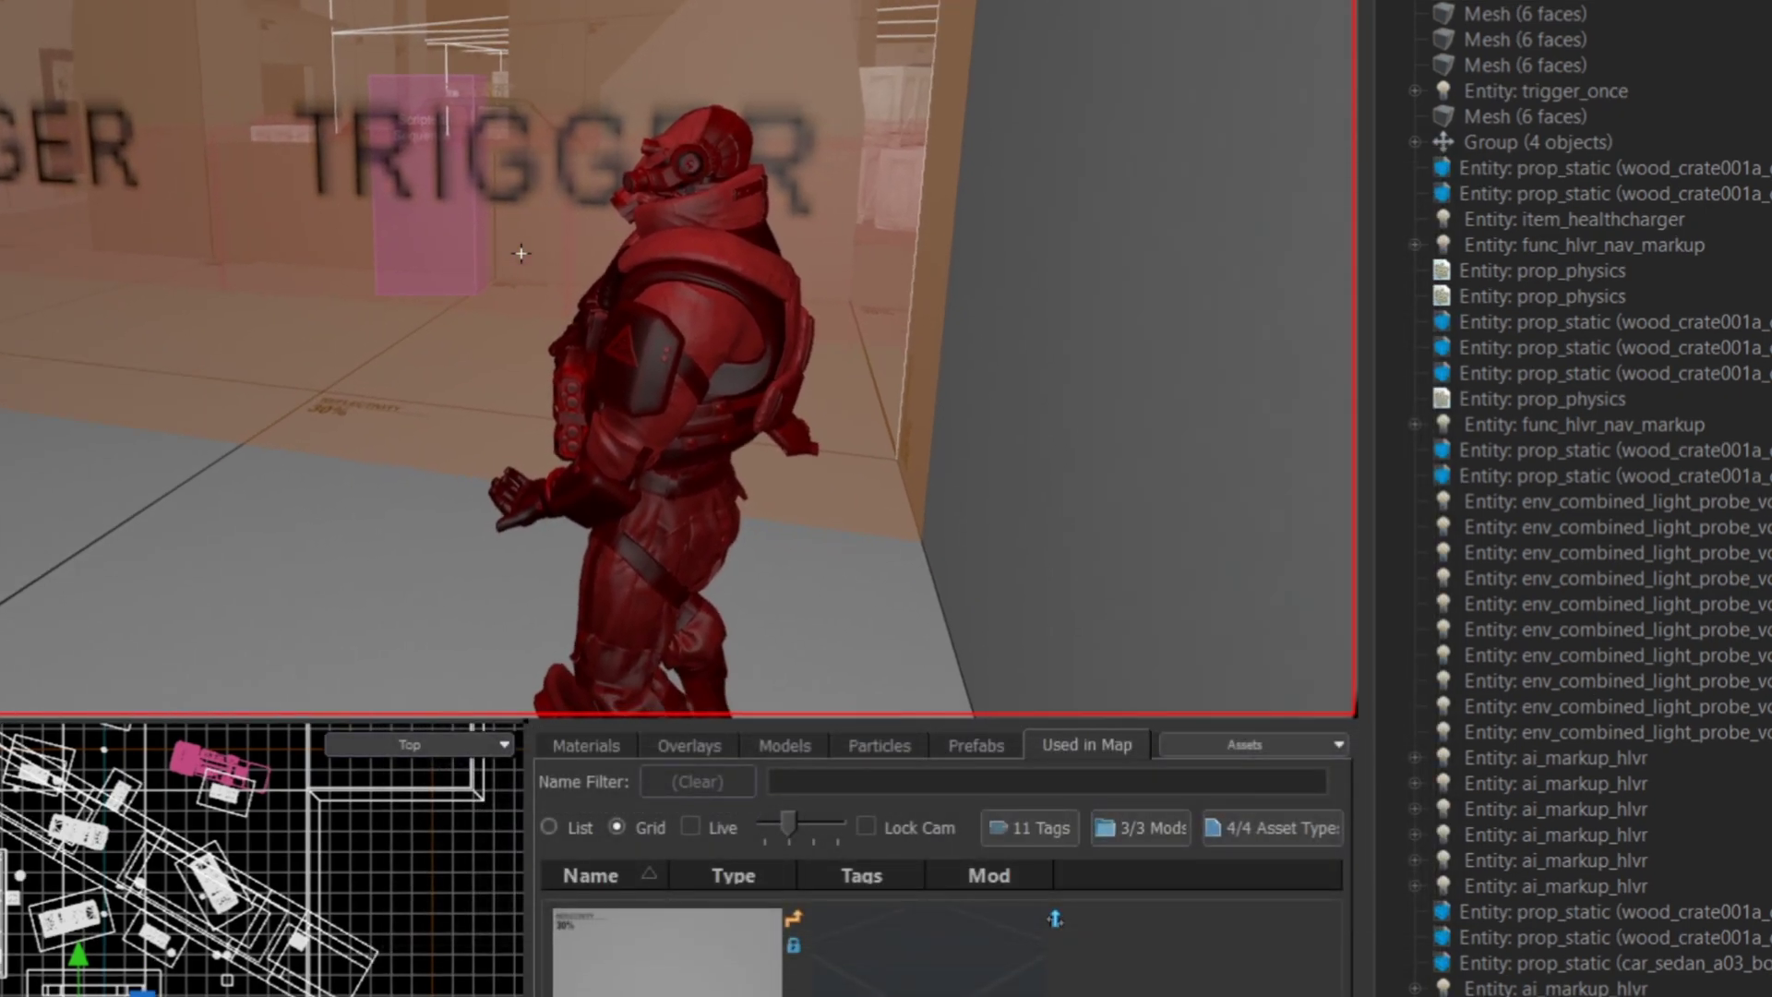
Review the disposition, subject and target settings of both ai_relationship entities
{"action": "double_click", "coordinate": [583, 421]}
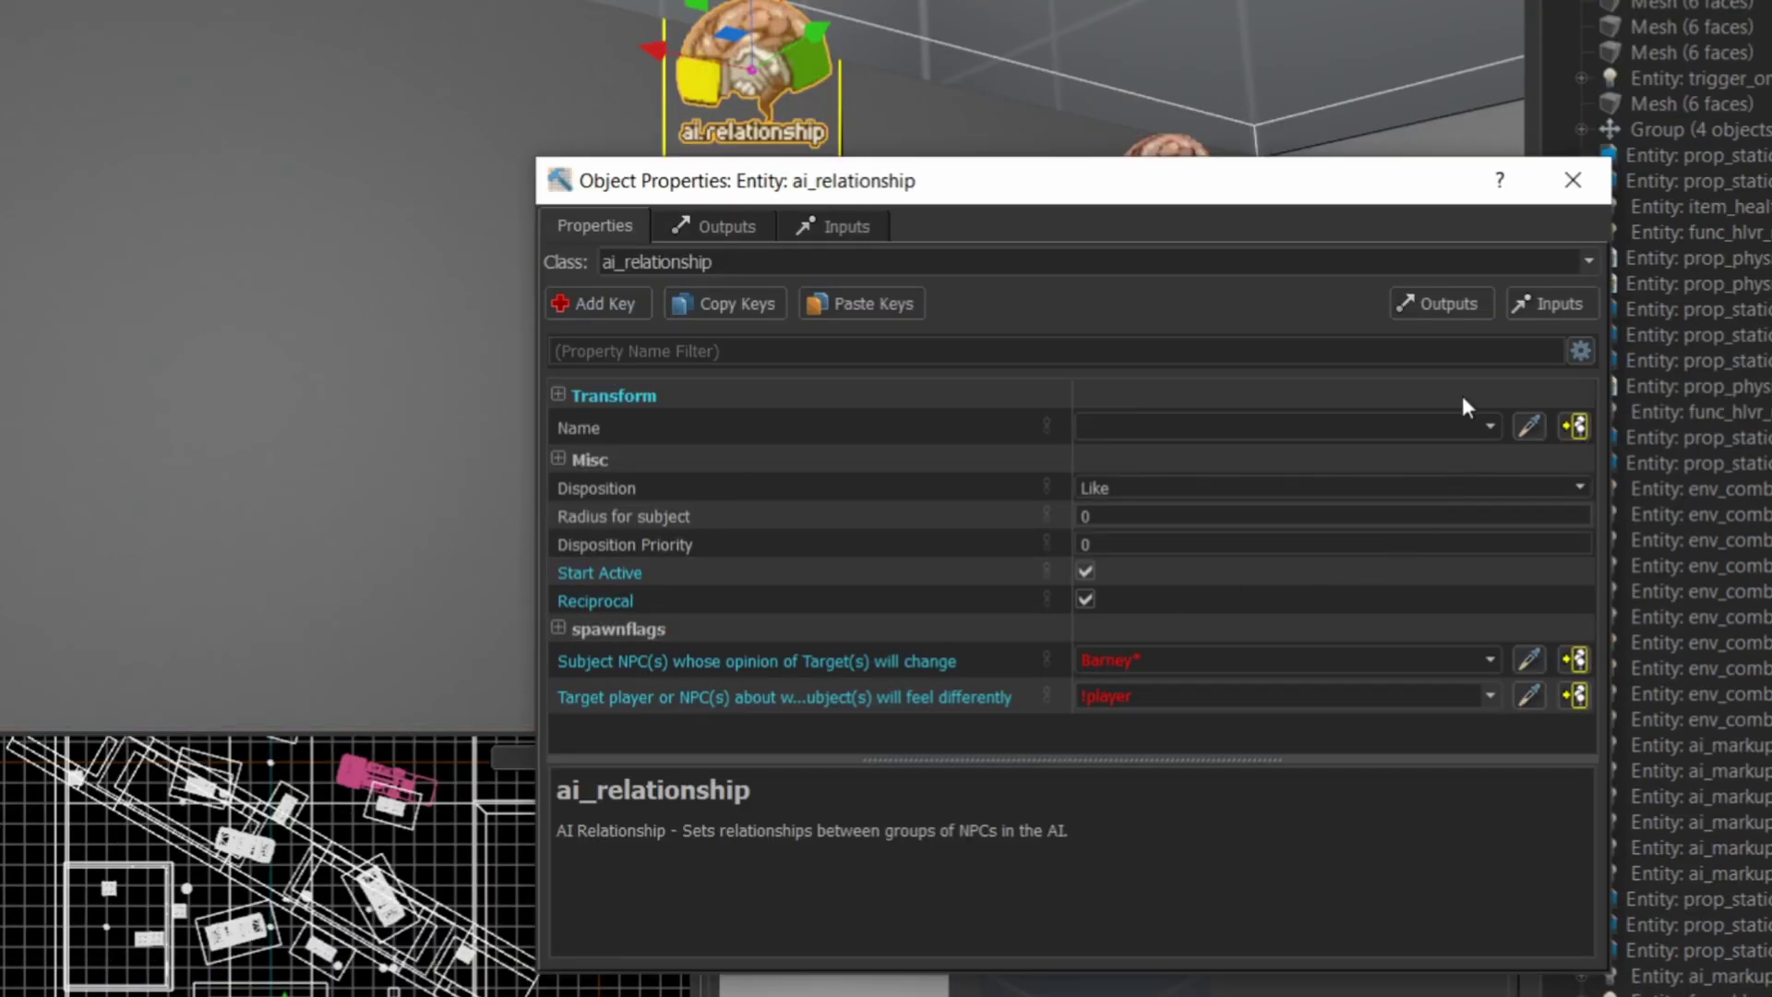
{"action": "left_click", "coordinate": [1573, 180]}
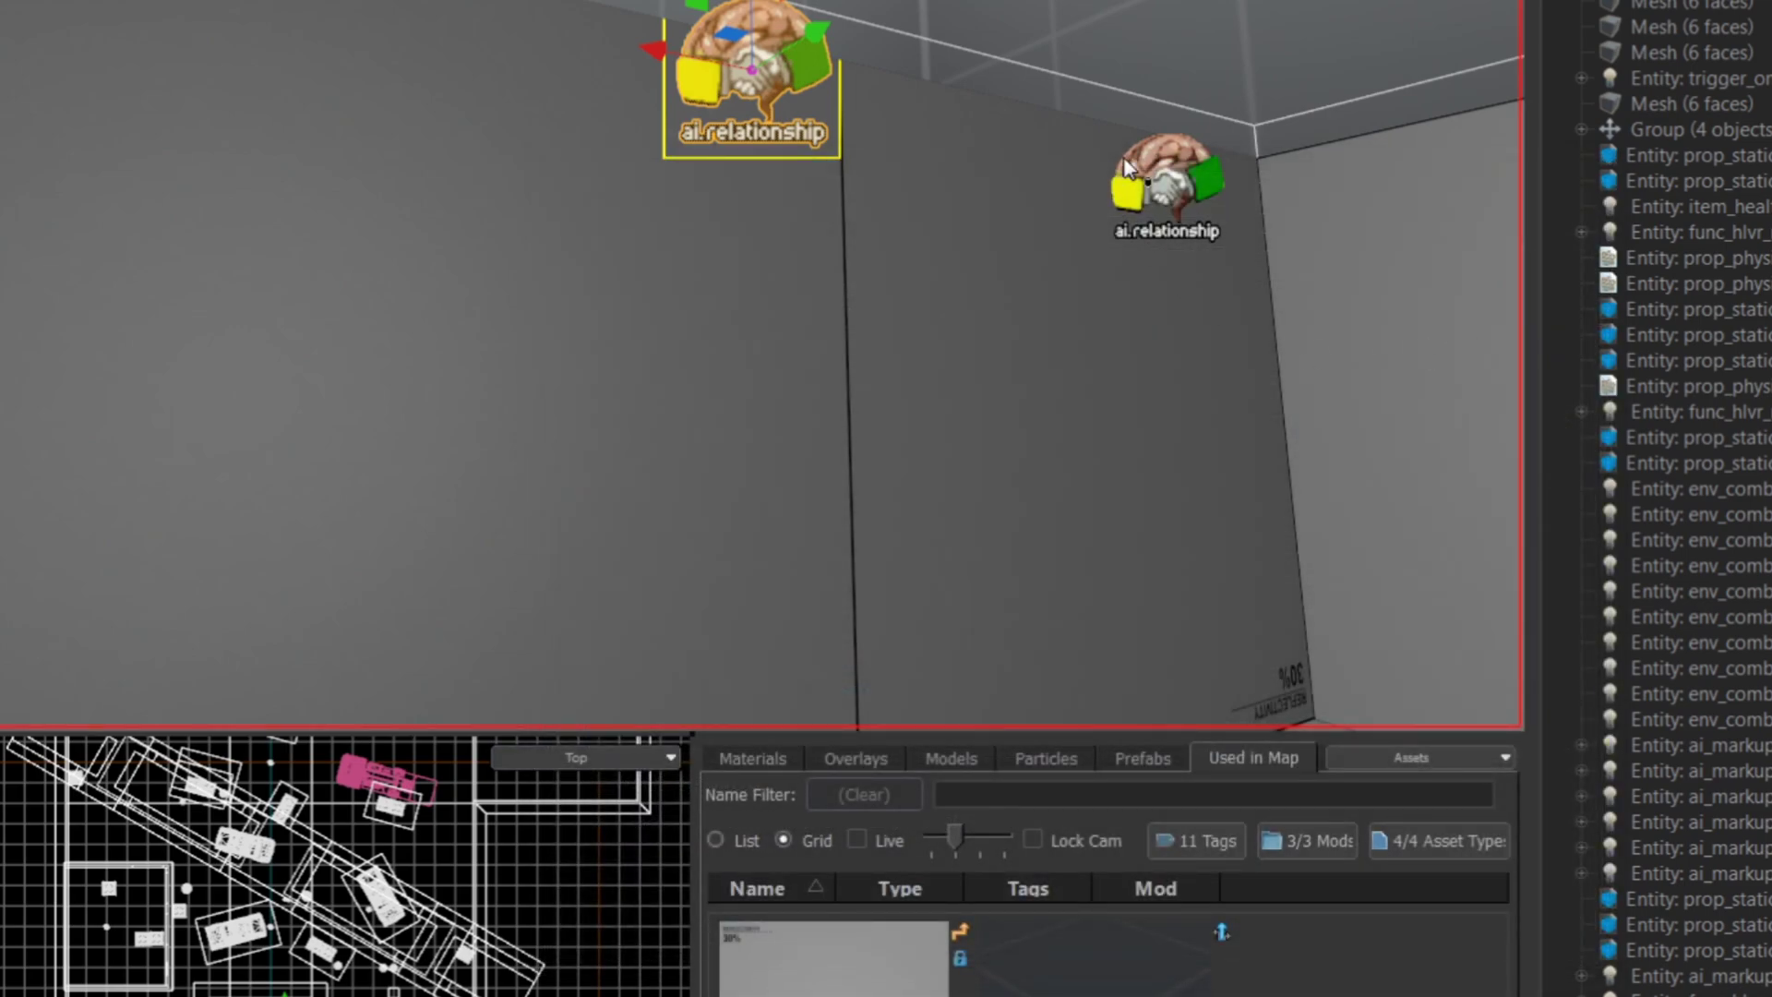
{"action": "double_click", "coordinate": [1142, 176]}
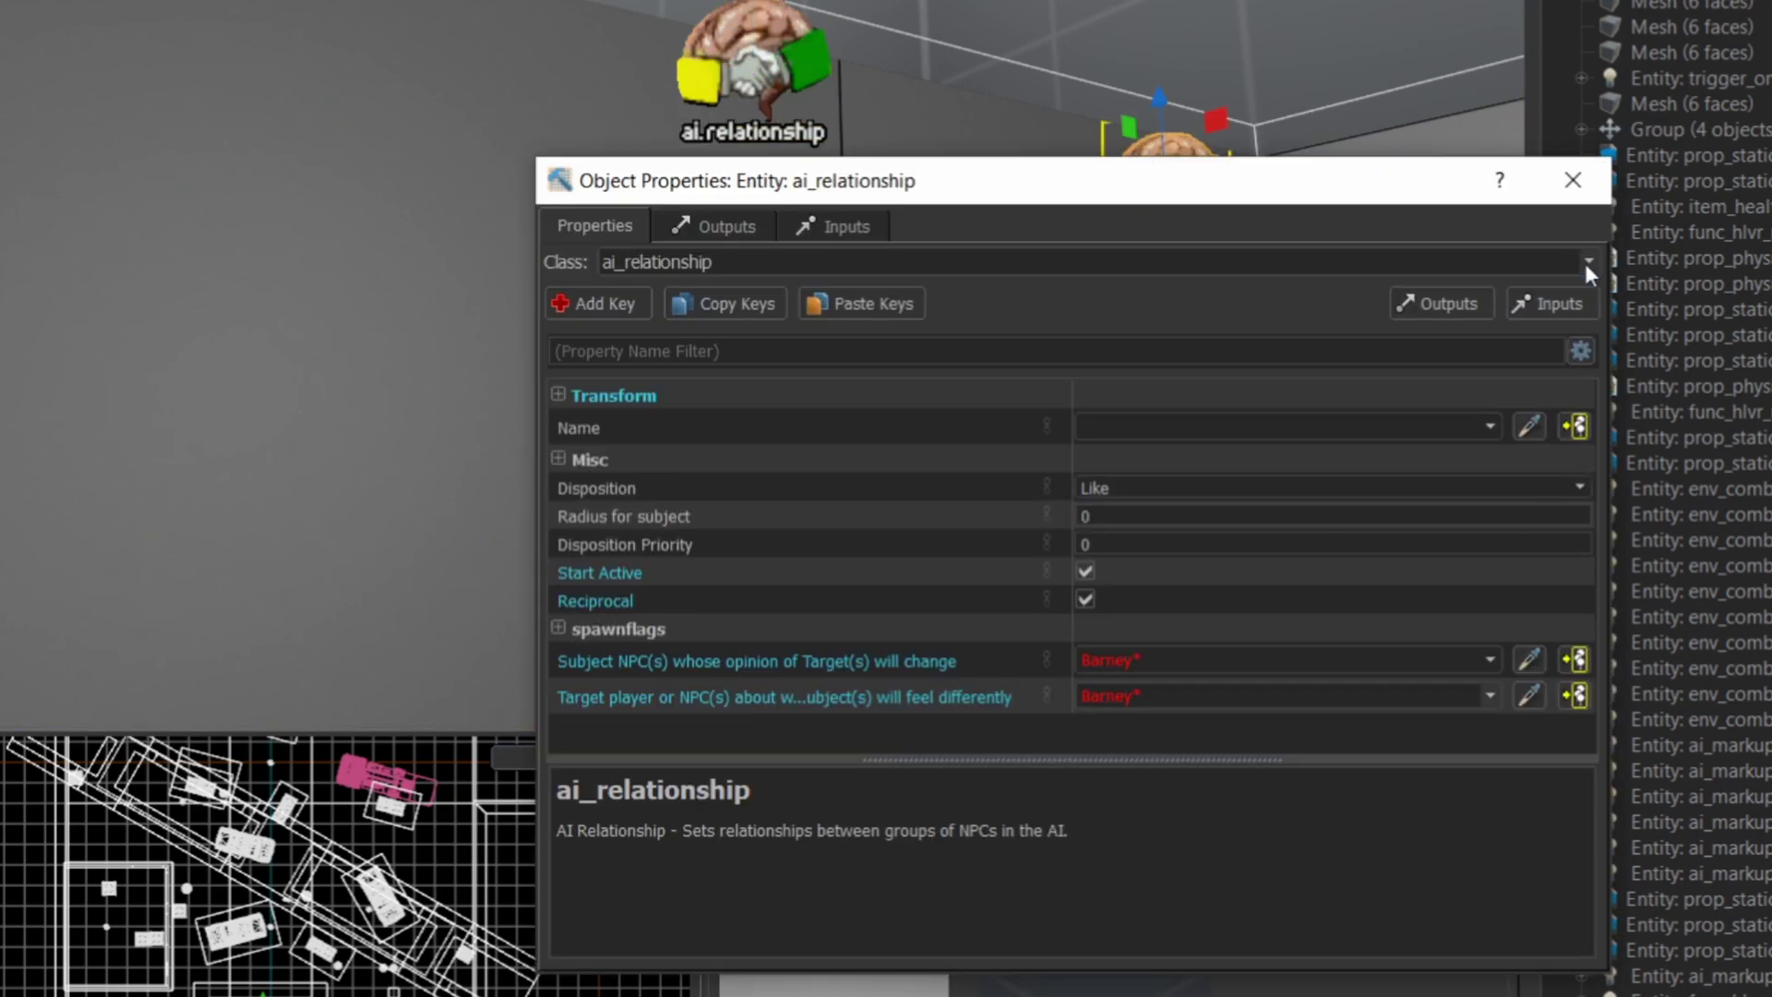
{"action": "left_click", "coordinate": [1574, 180]}
Open the properties of the scripted_sequence entity beyond the trigger and rename it barneya_scripted
{"action": "key", "text": "d"}
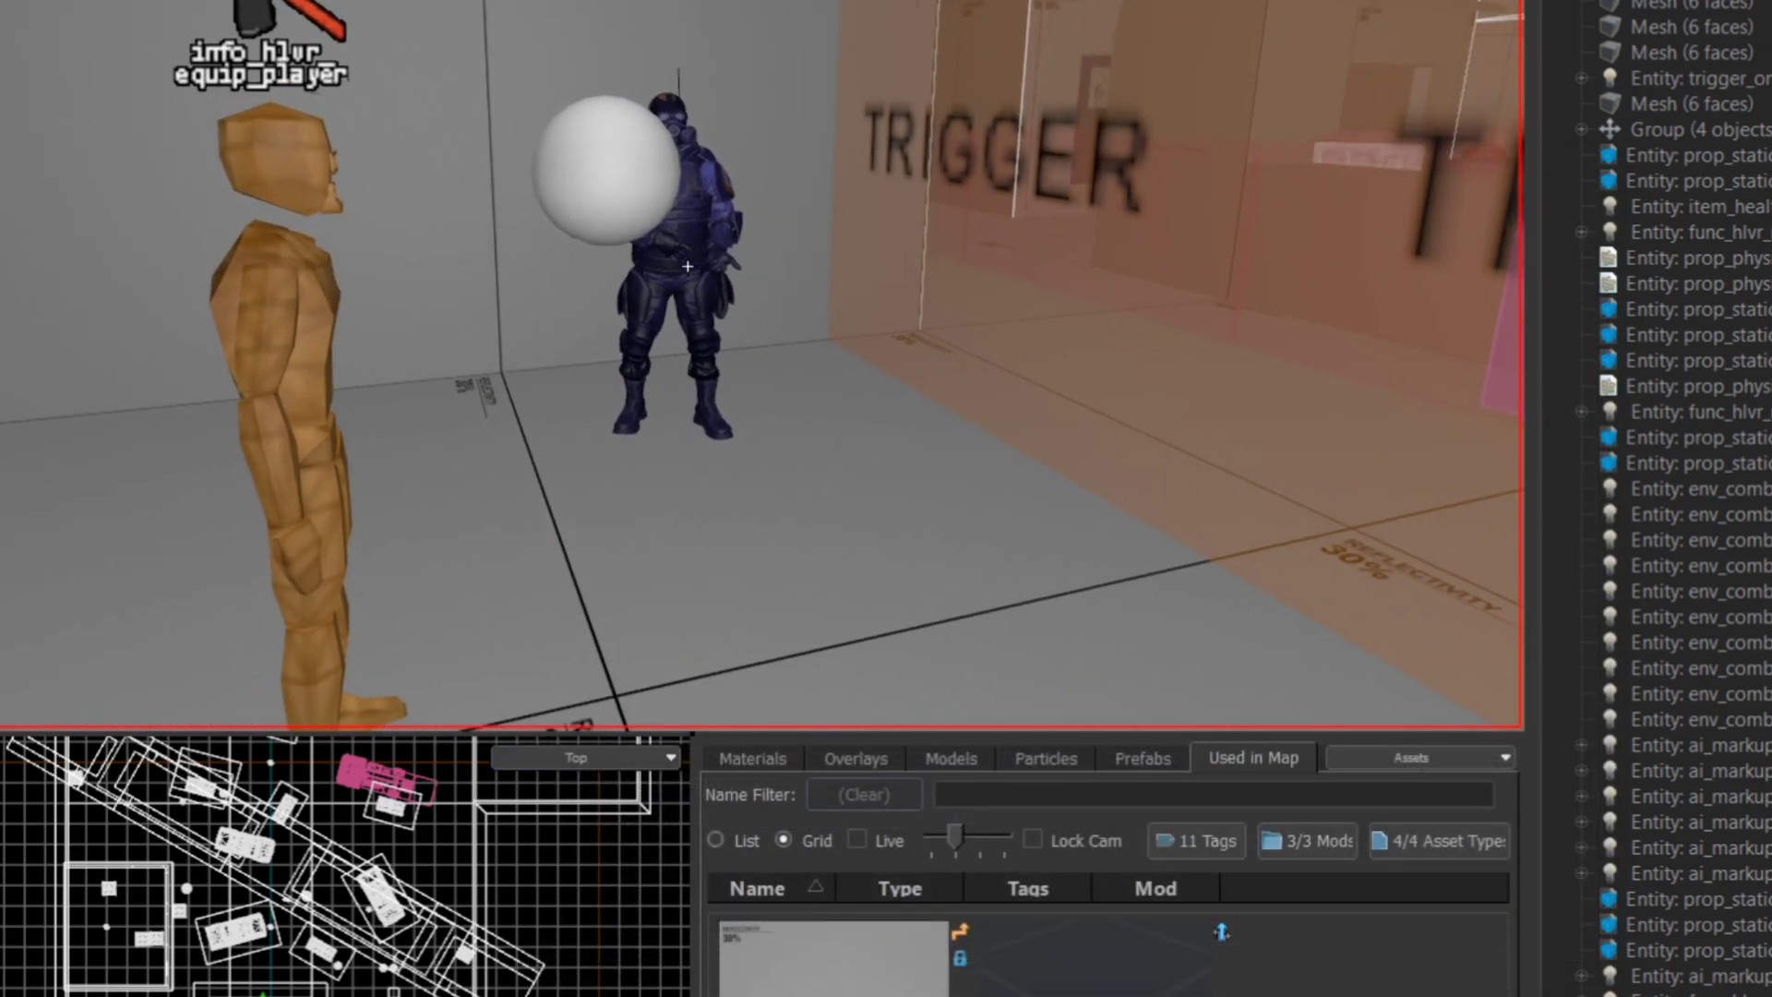
{"action": "key", "text": "w"}
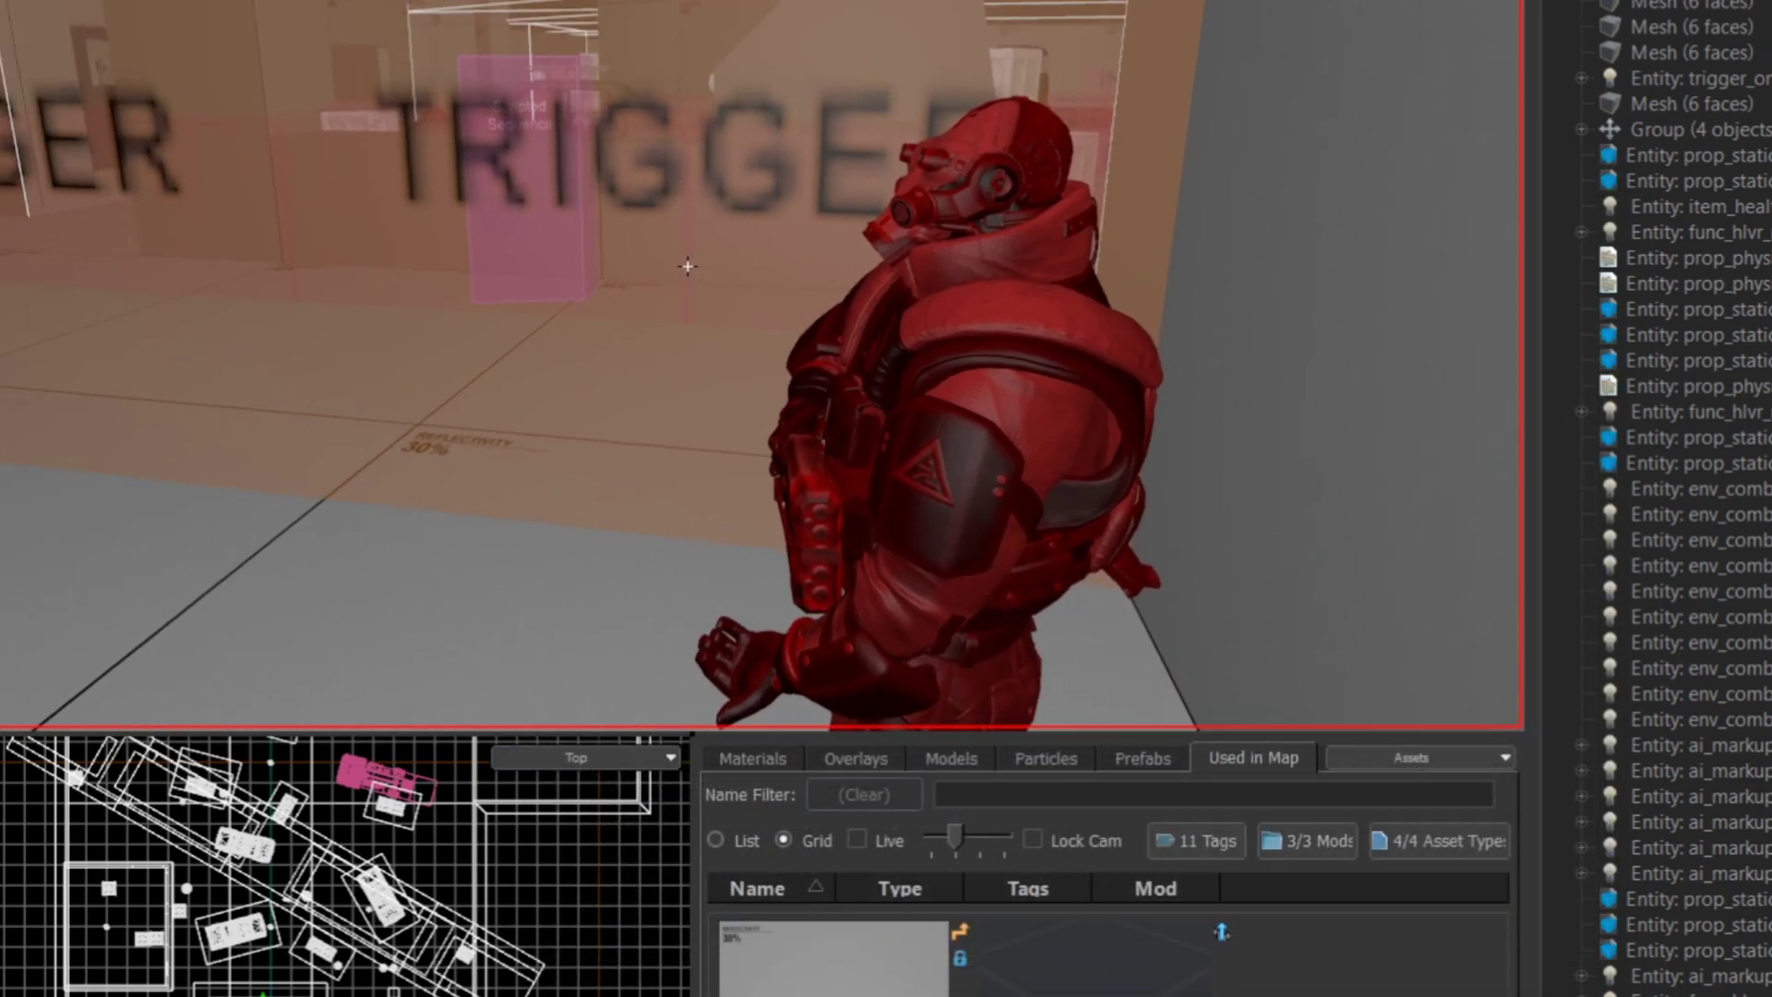
{"action": "key", "text": "a"}
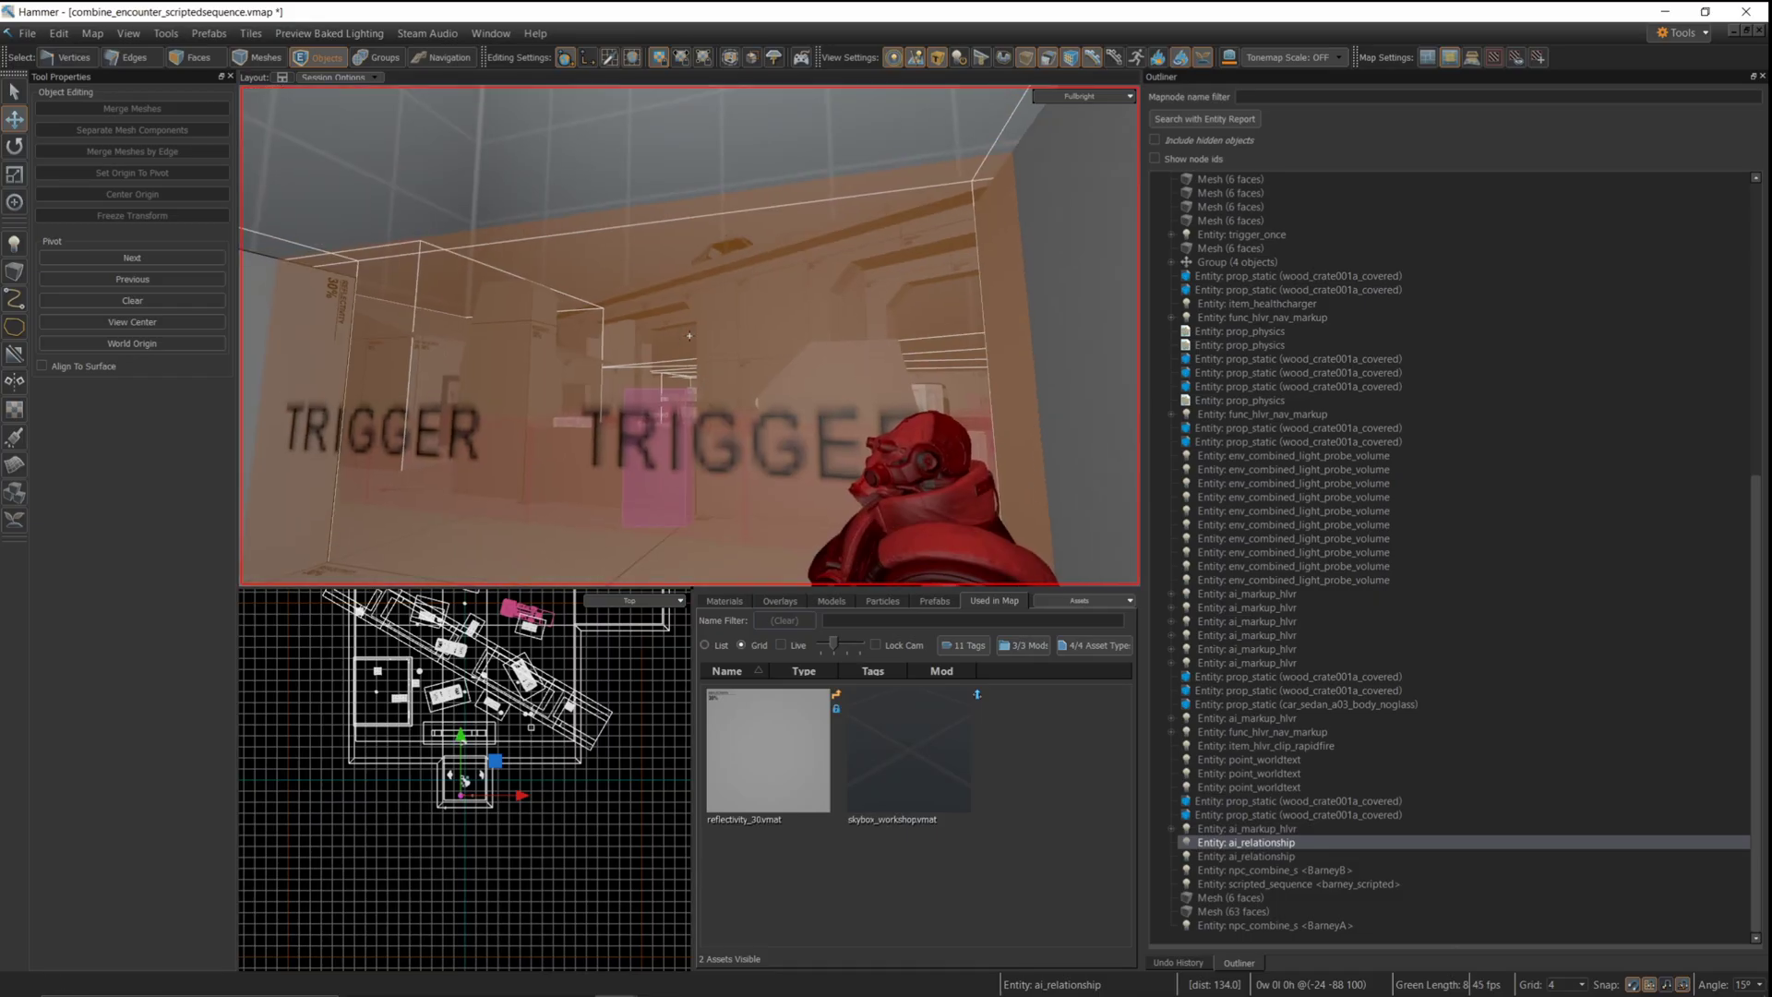
{"action": "key", "text": "w"}
{"action": "left_click", "coordinate": [645, 323]}
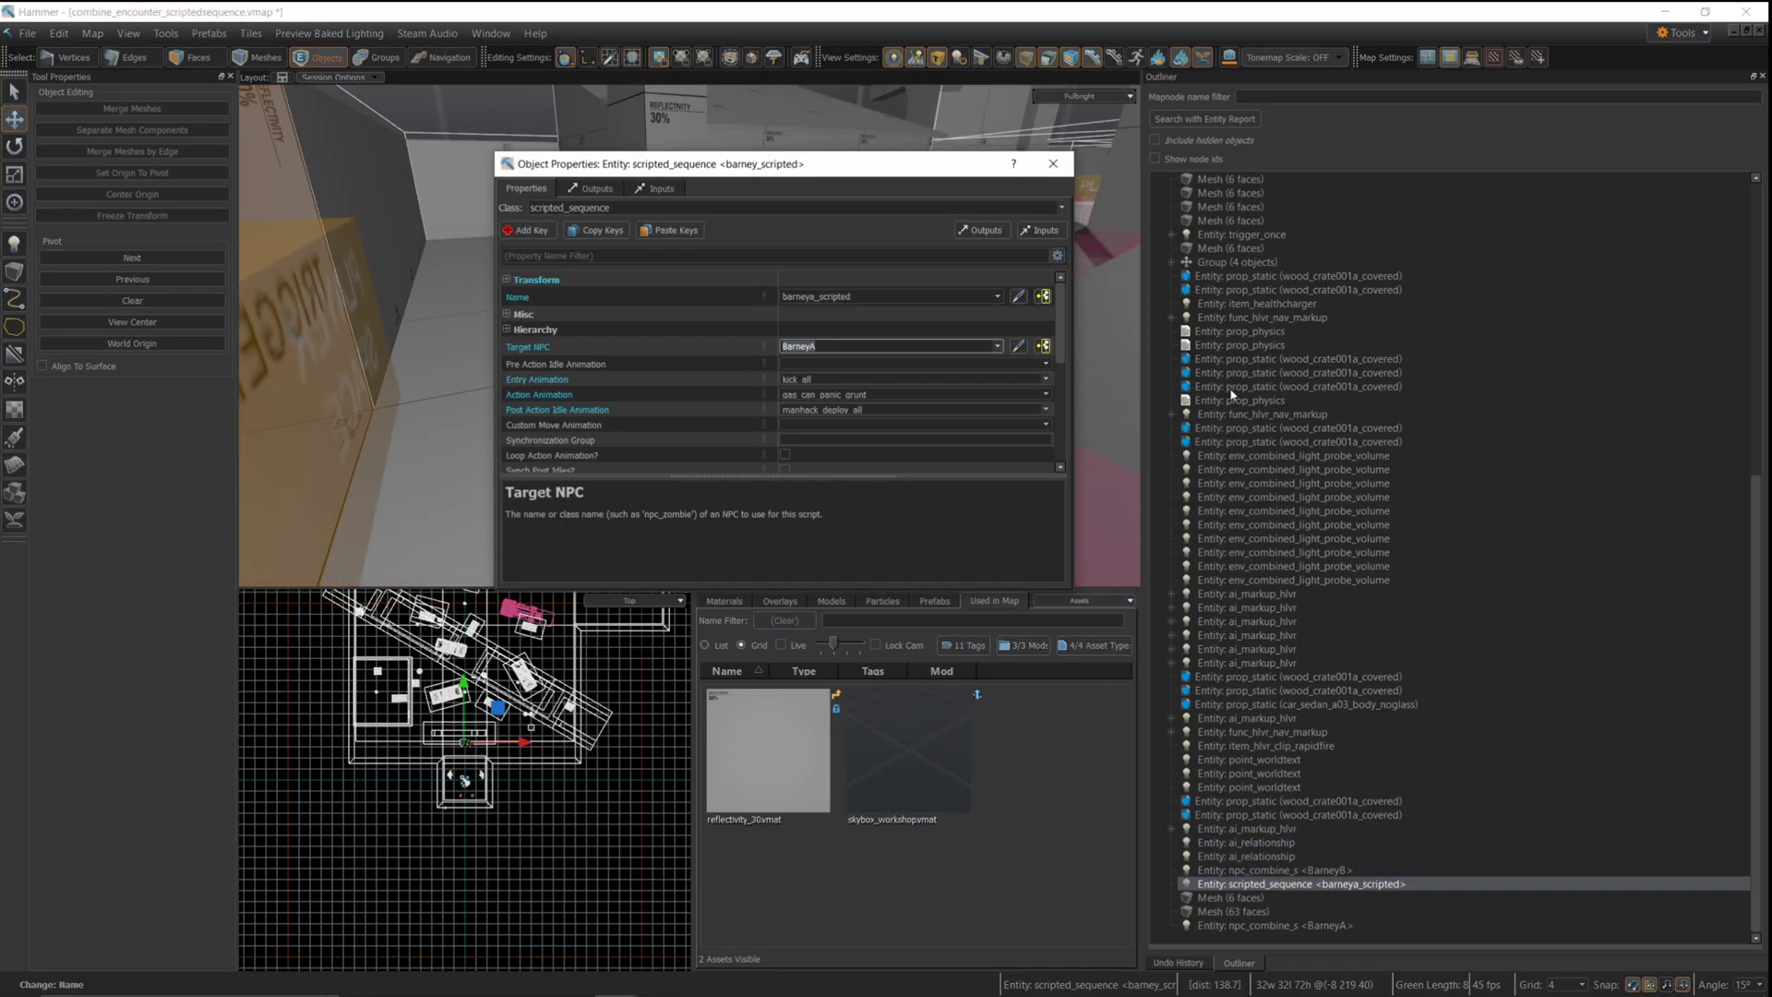
Examine the available Entry Animation sequences and the remaining barneya_scripted settings, including Move to Position
{"action": "left_click", "coordinate": [839, 379]}
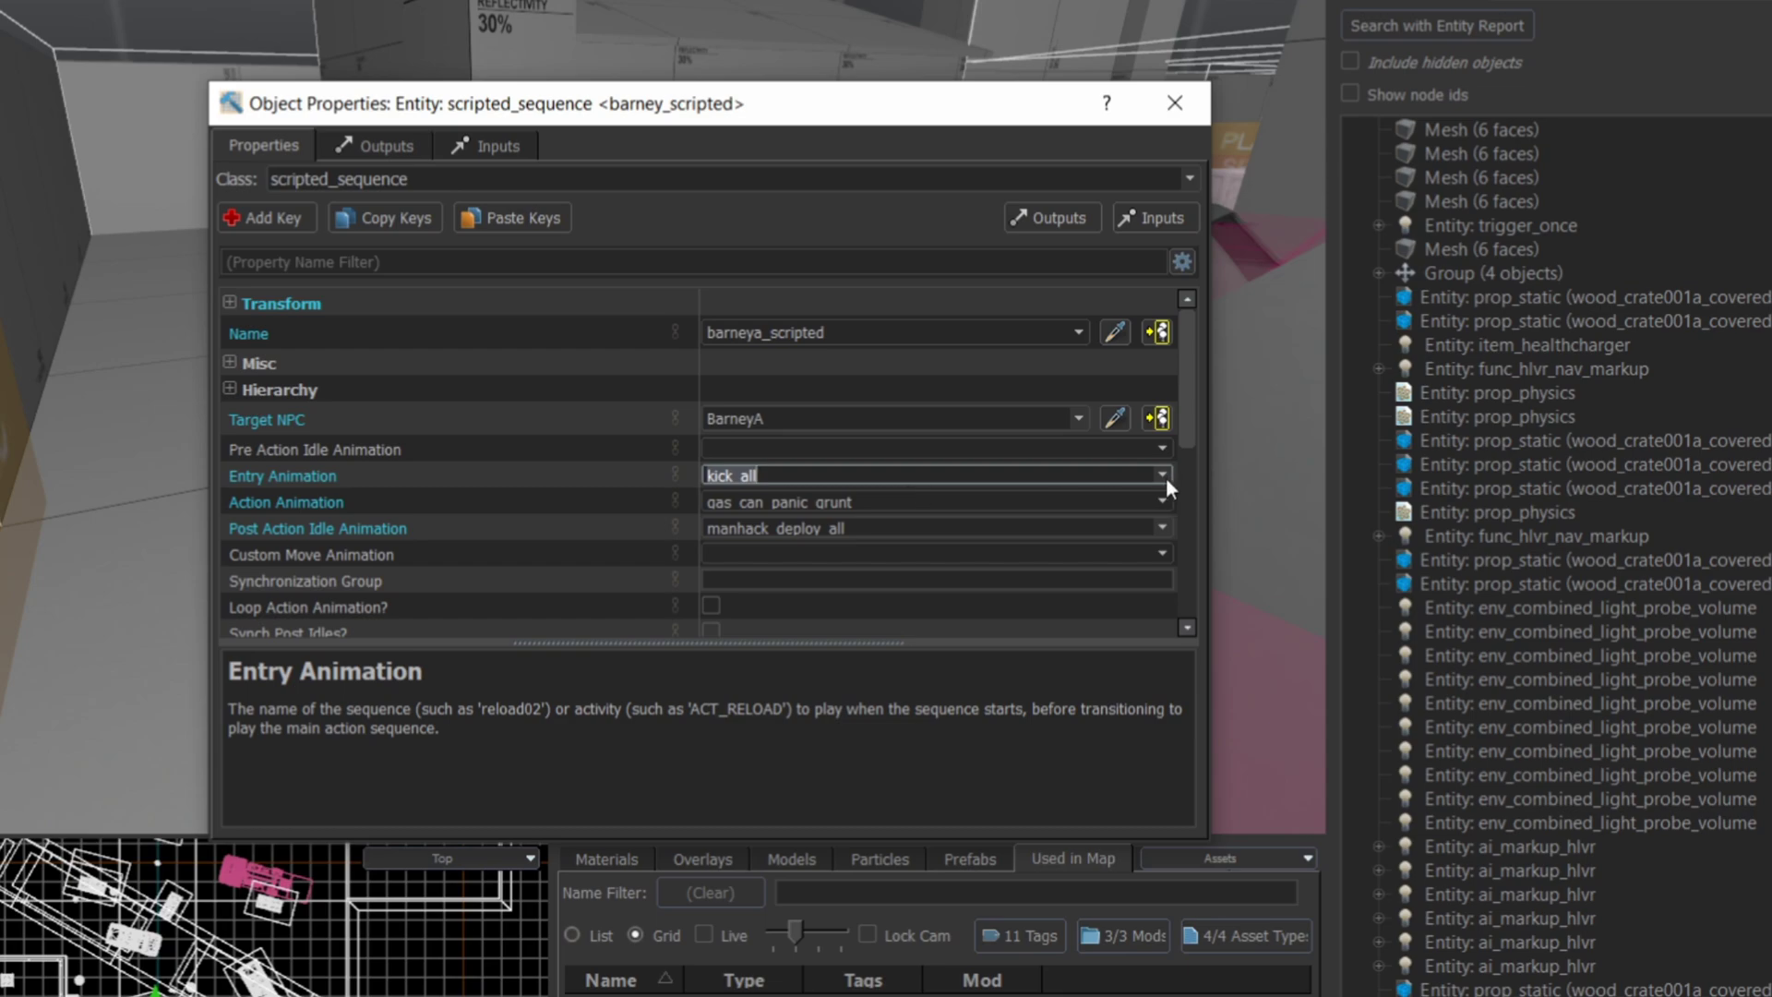
{"action": "left_click", "coordinate": [1164, 476]}
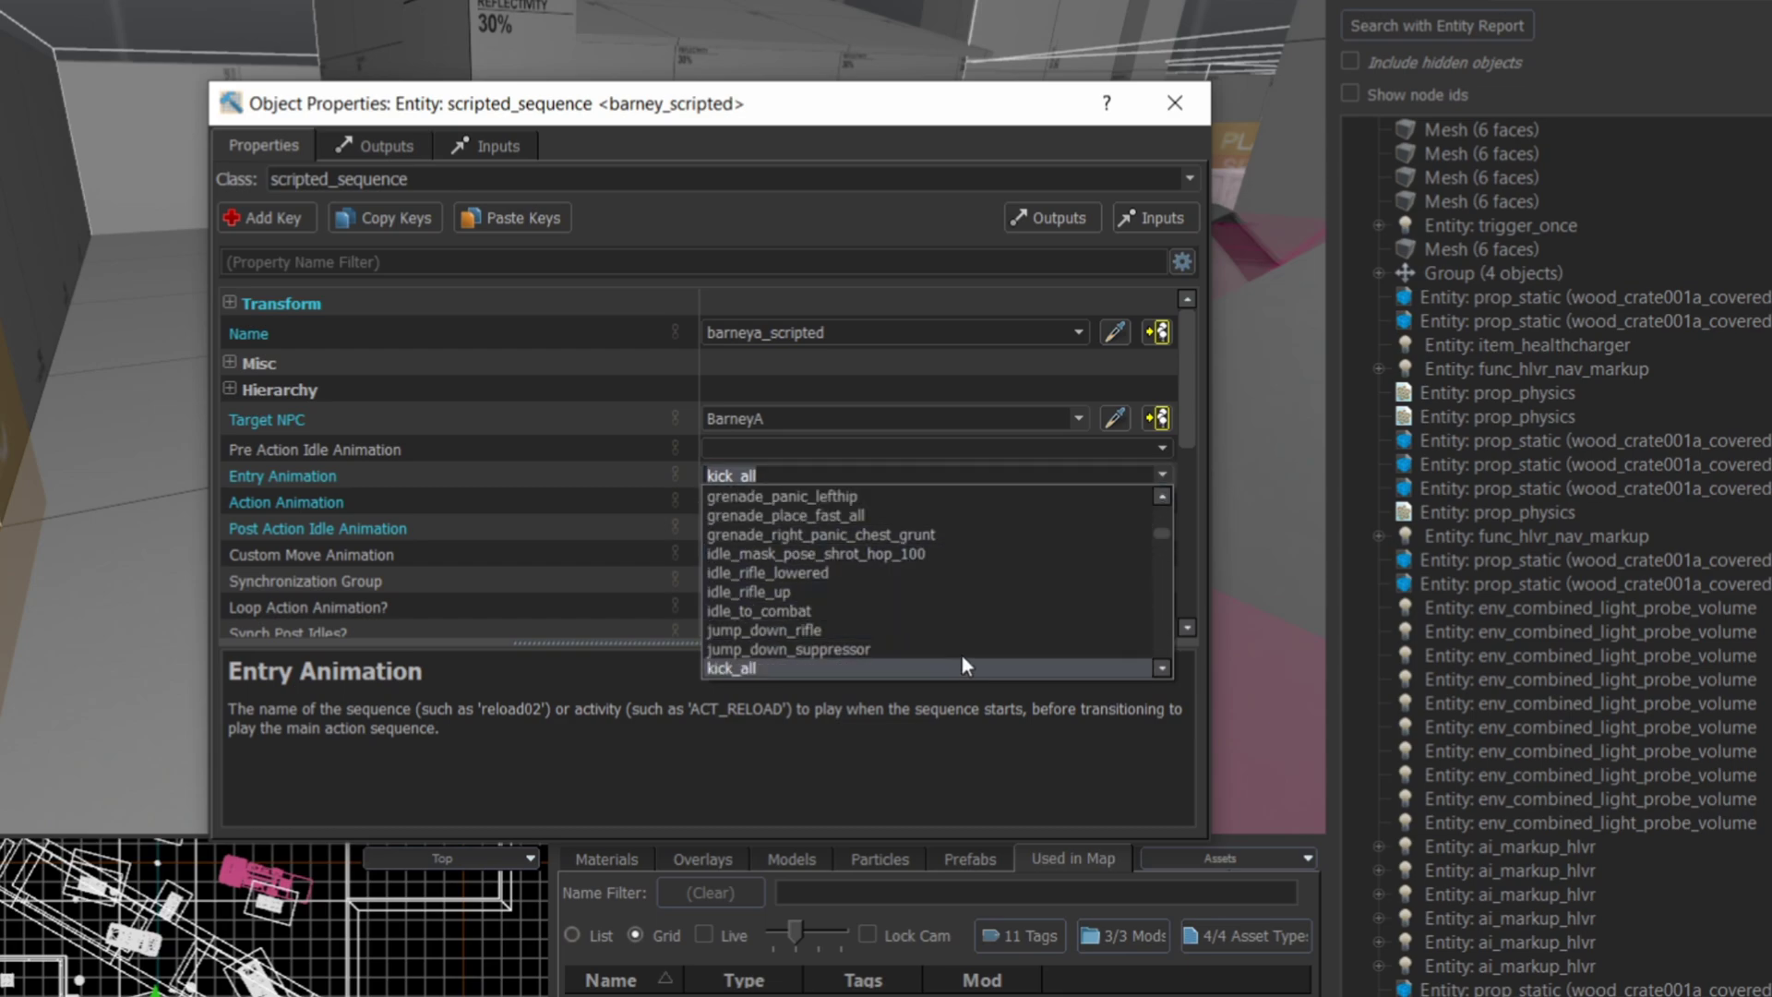
{"action": "scroll", "coordinate": [966, 651], "scroll_direction": "down", "scroll_amount": 4}
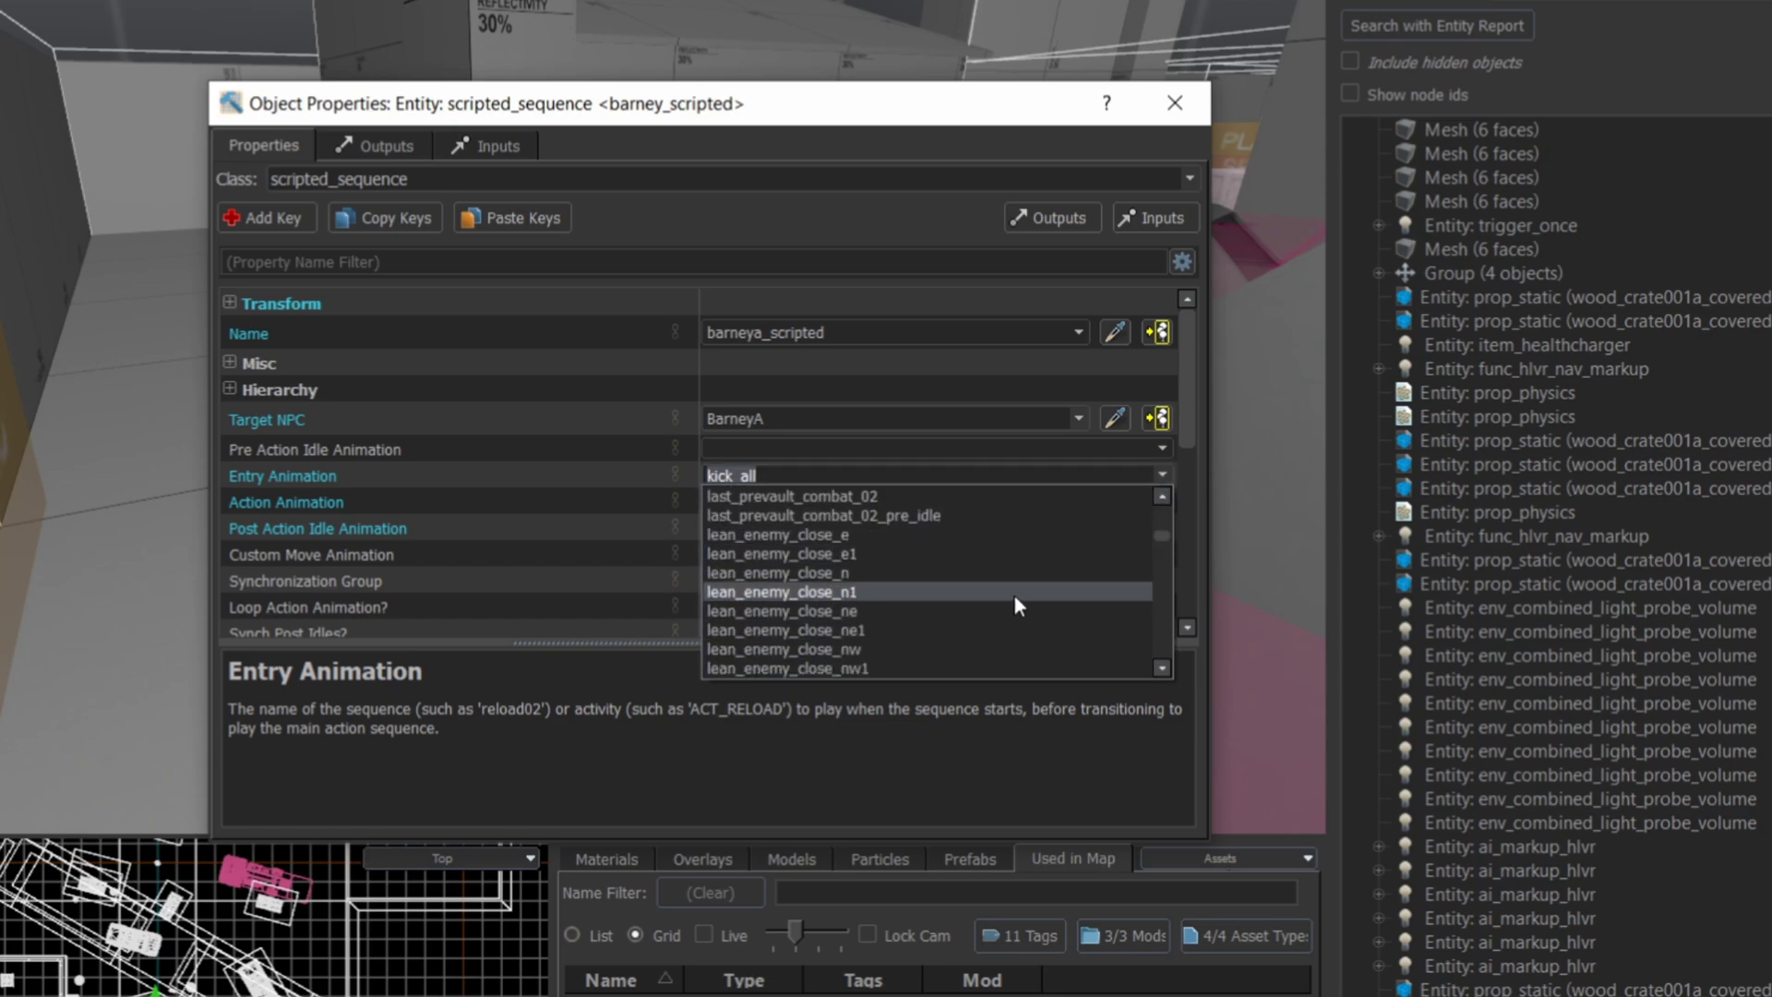
{"action": "scroll", "coordinate": [1016, 595], "scroll_direction": "down", "scroll_amount": 8}
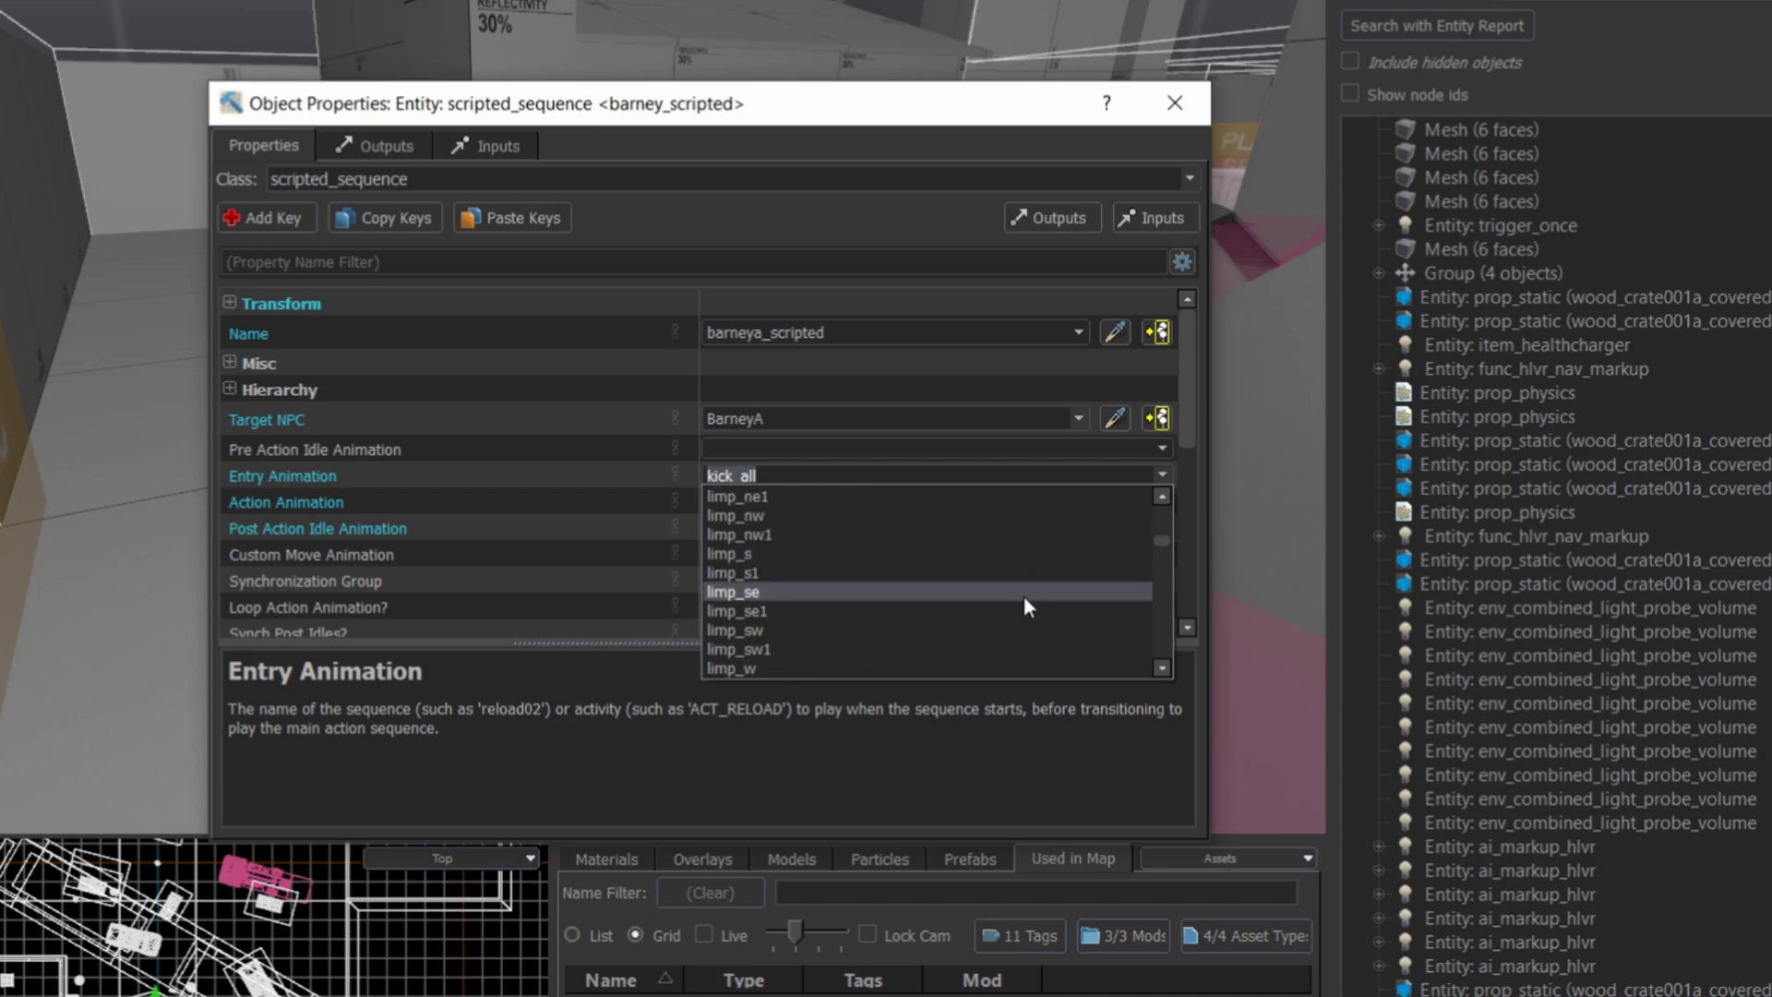
{"action": "scroll", "coordinate": [1024, 593], "scroll_direction": "down", "scroll_amount": 2}
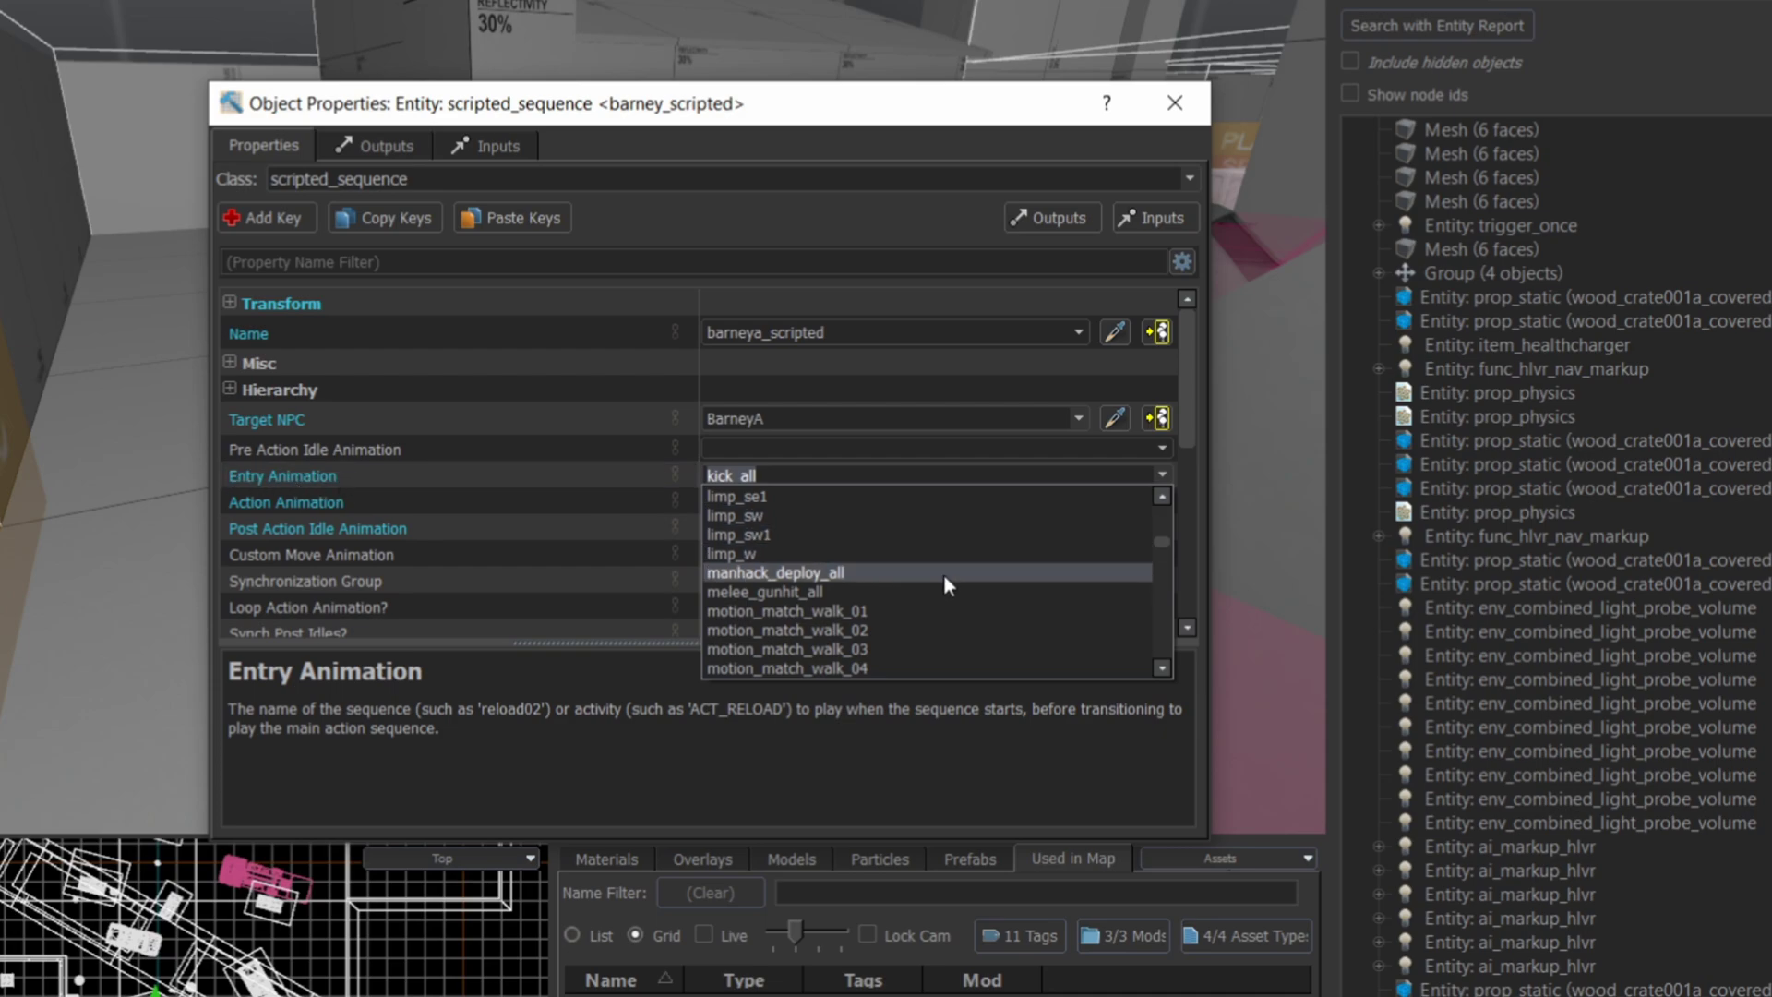
{"action": "scroll", "coordinate": [928, 578], "scroll_direction": "up", "scroll_amount": 4}
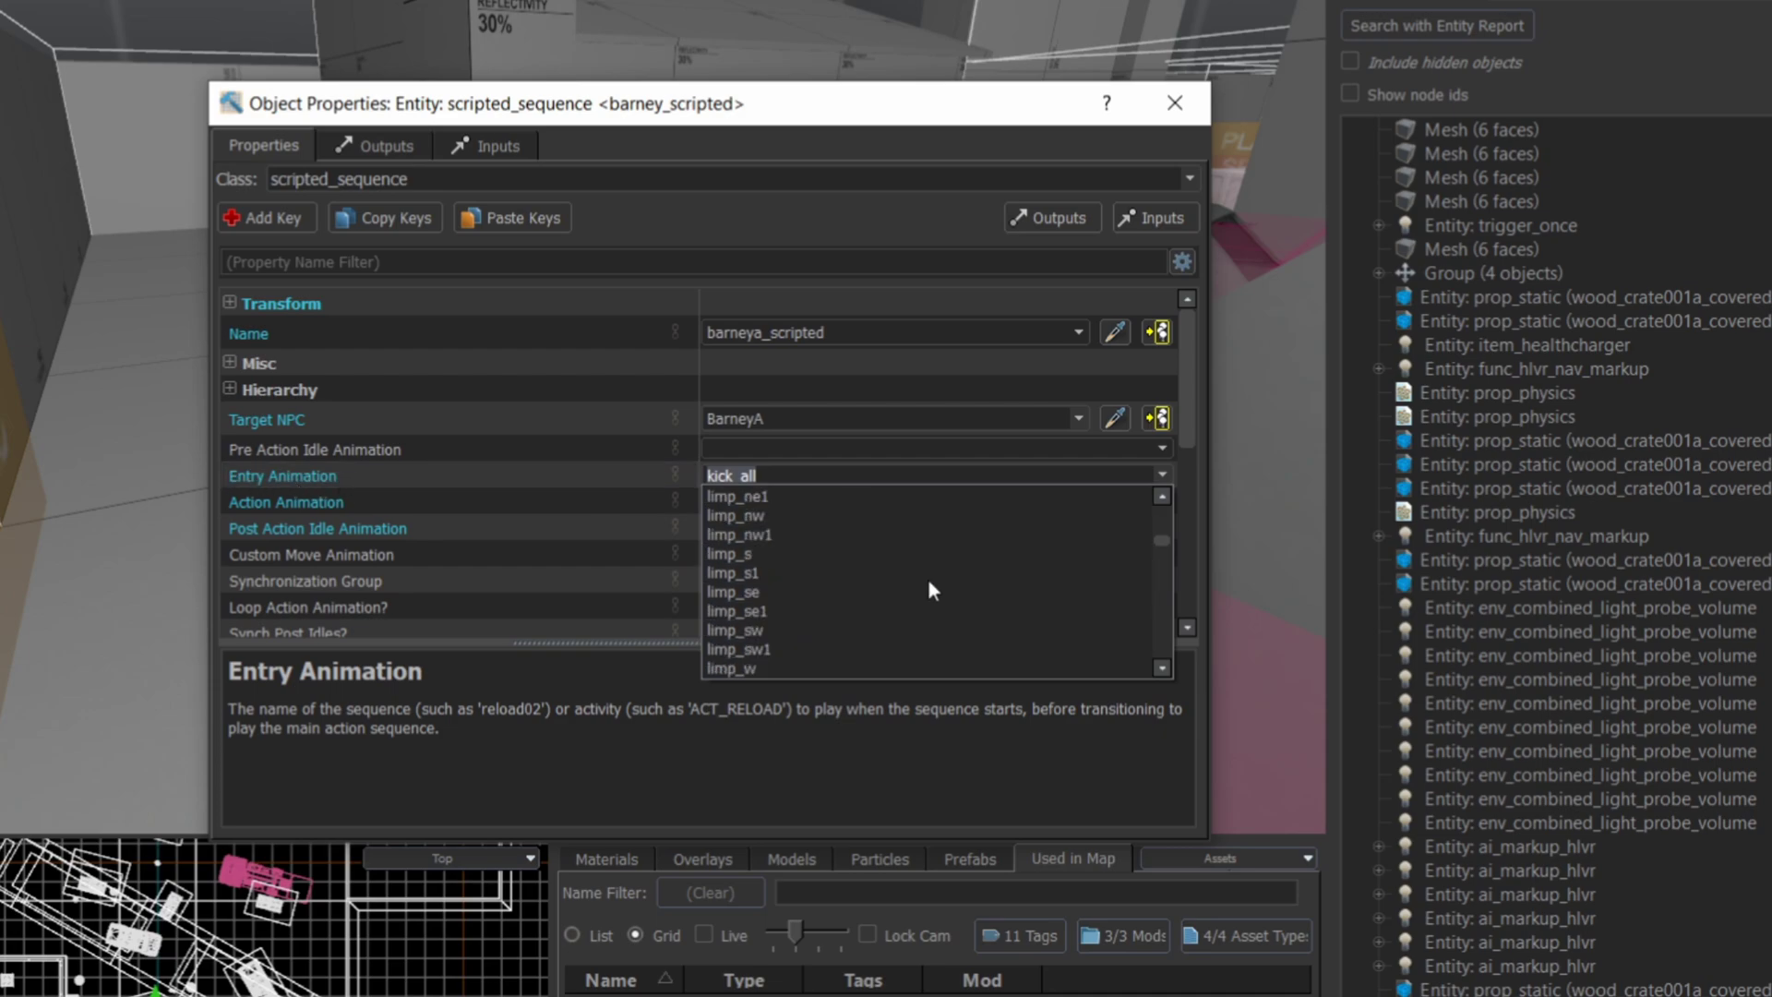
{"action": "scroll", "coordinate": [931, 580], "scroll_direction": "down", "scroll_amount": 2}
{"action": "left_click", "coordinate": [574, 468]}
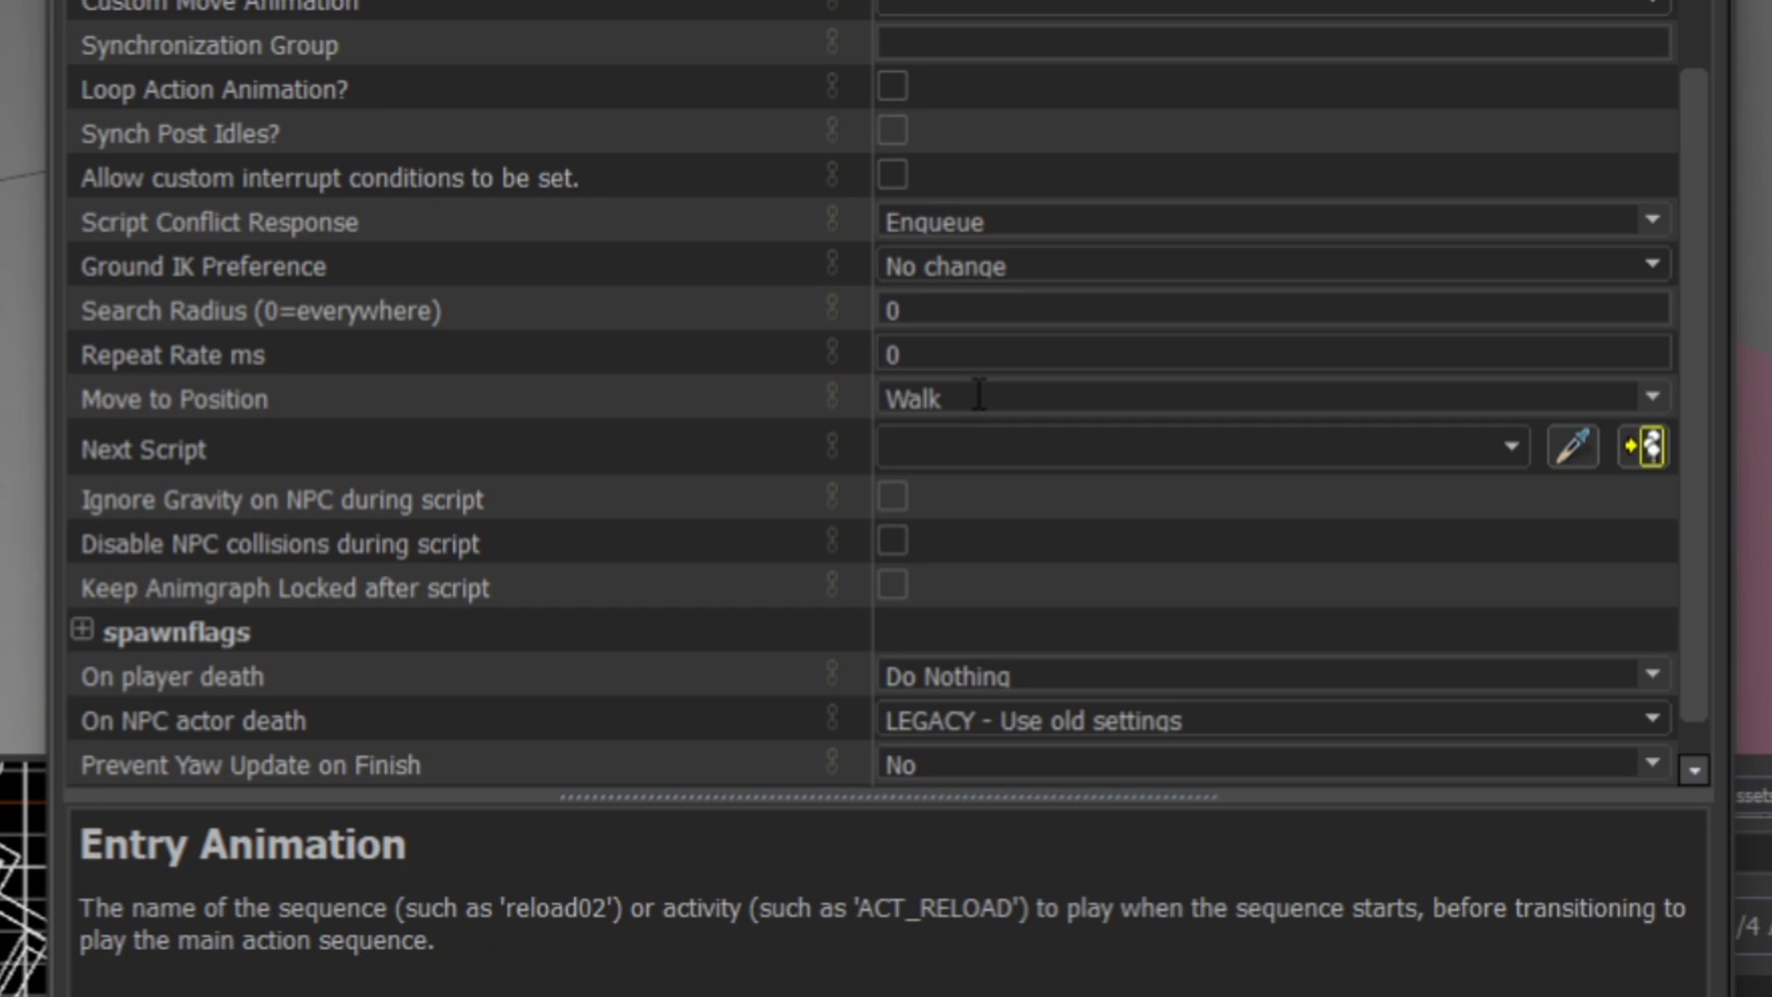
{"action": "scroll", "coordinate": [1019, 388], "scroll_direction": "down", "scroll_amount": 1}
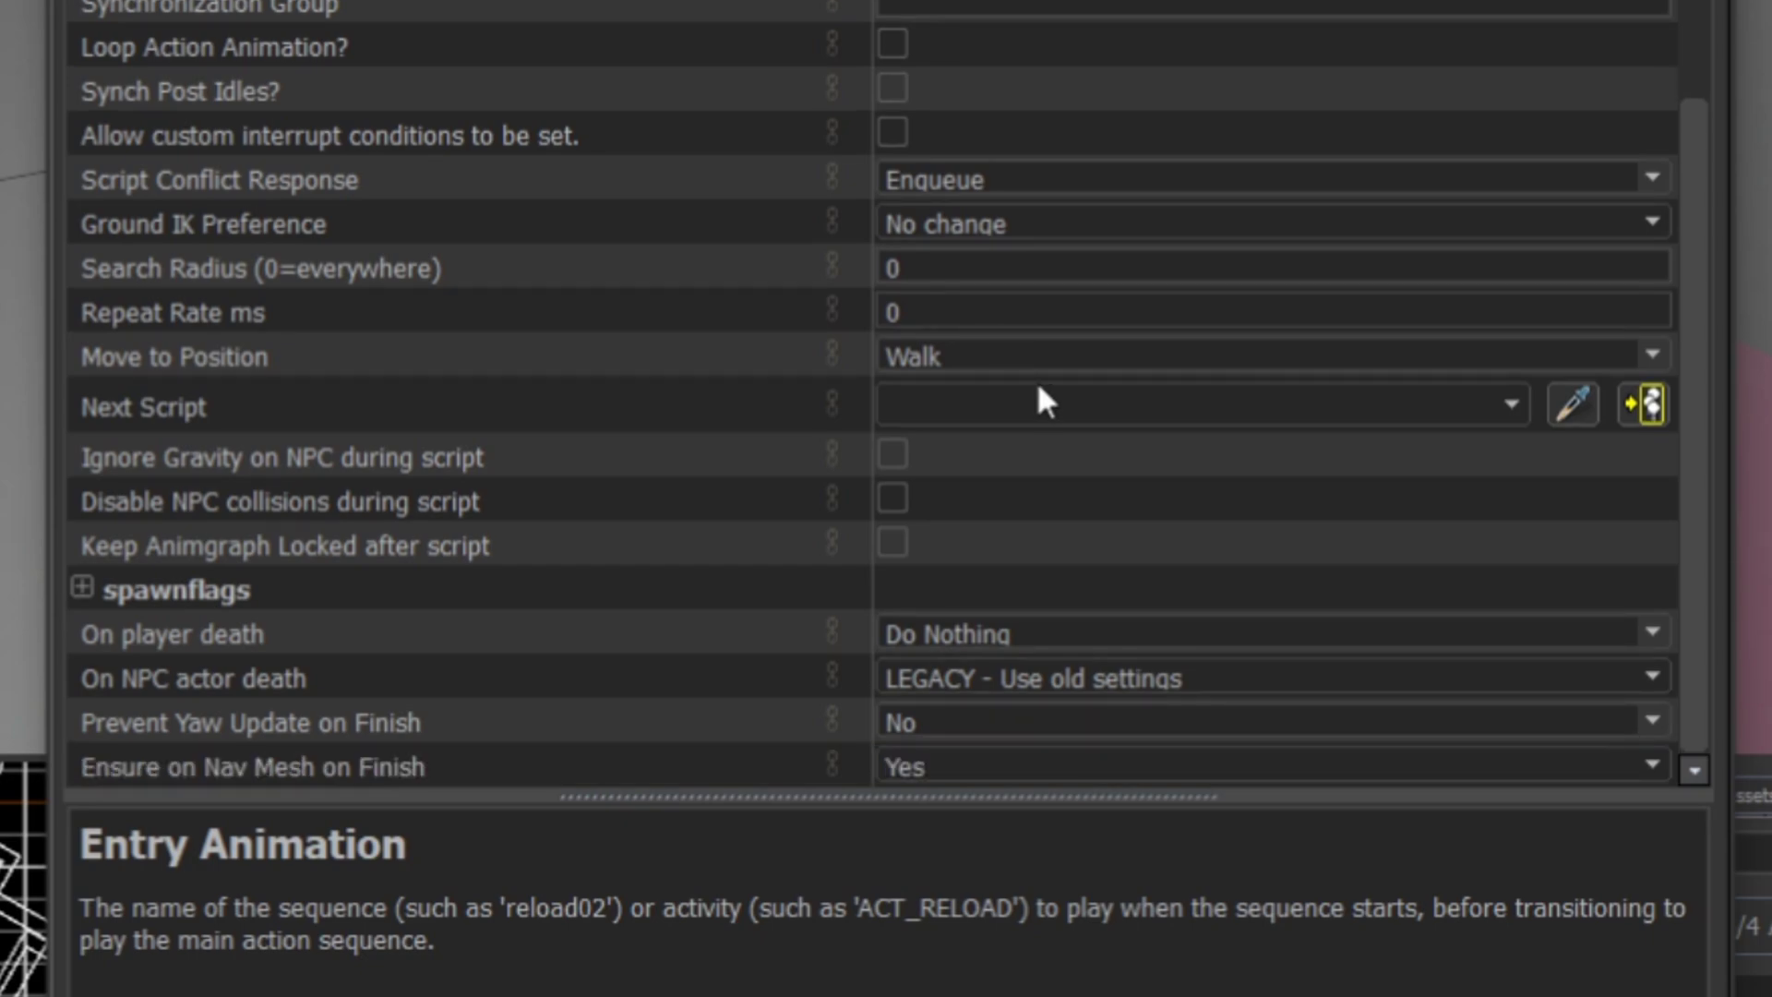
{"action": "scroll", "coordinate": [1037, 386], "scroll_direction": "up", "scroll_amount": 3}
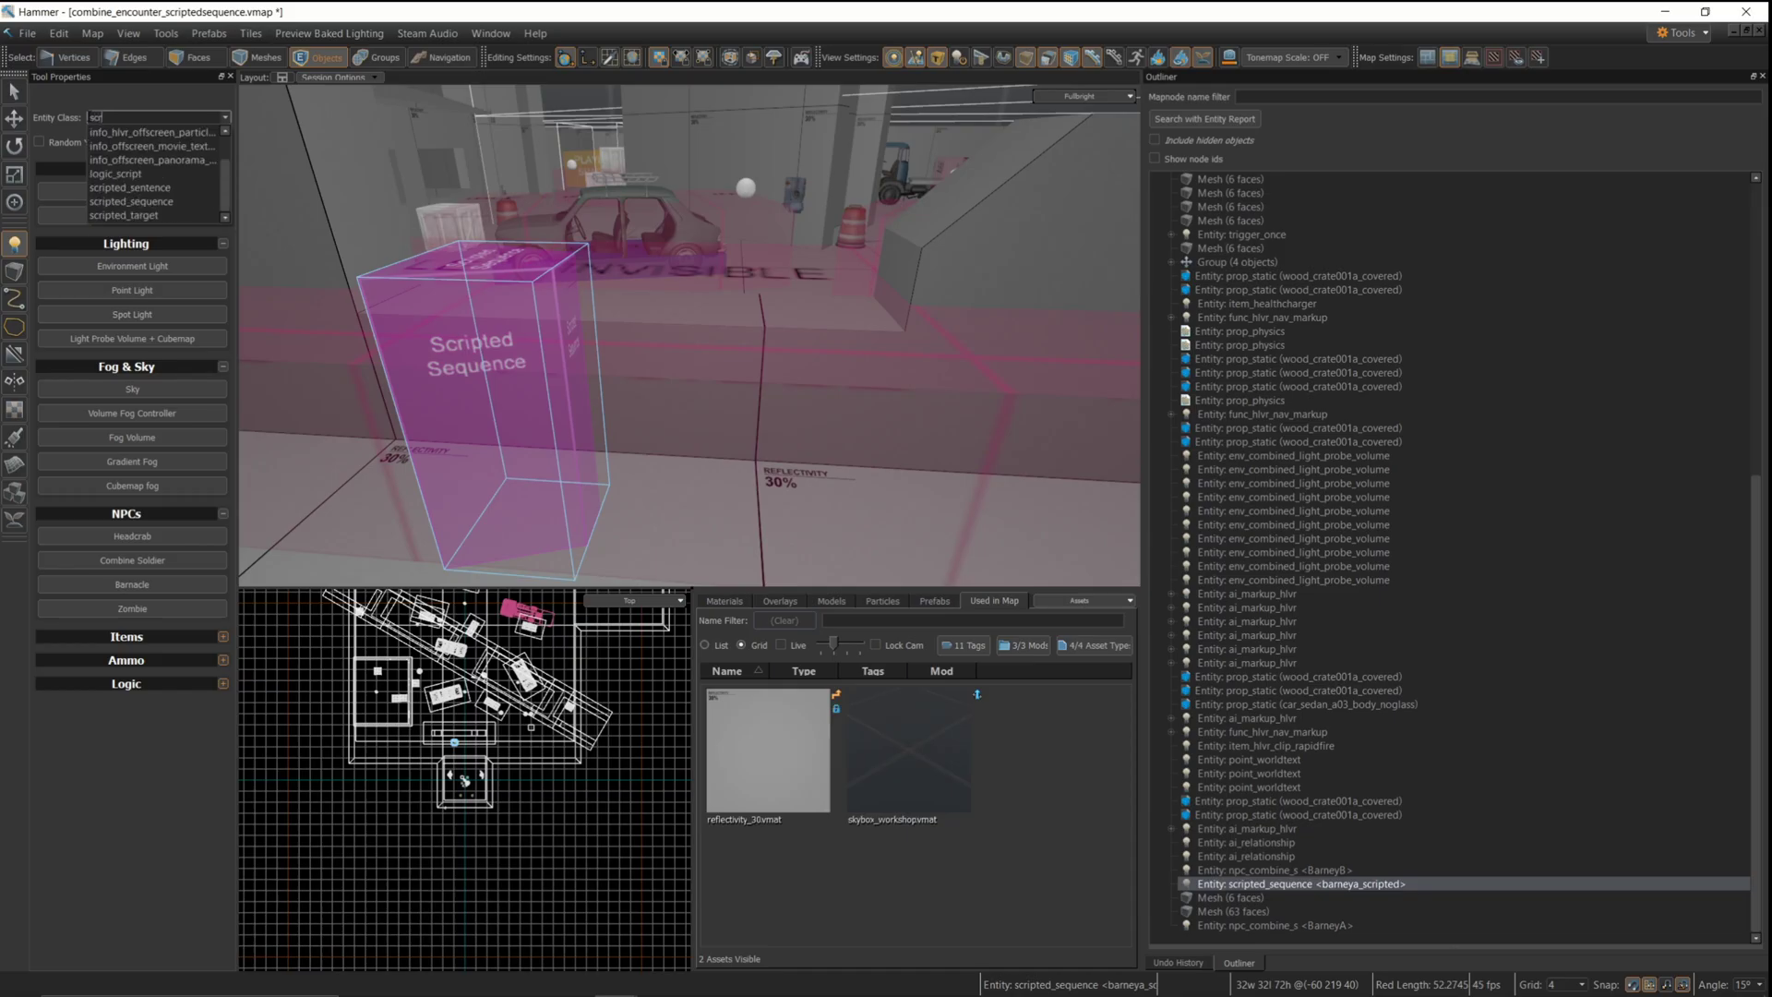
Place a new scripted_sequence entity on the floor near the existing one
{"action": "type", "text": "ipted"}
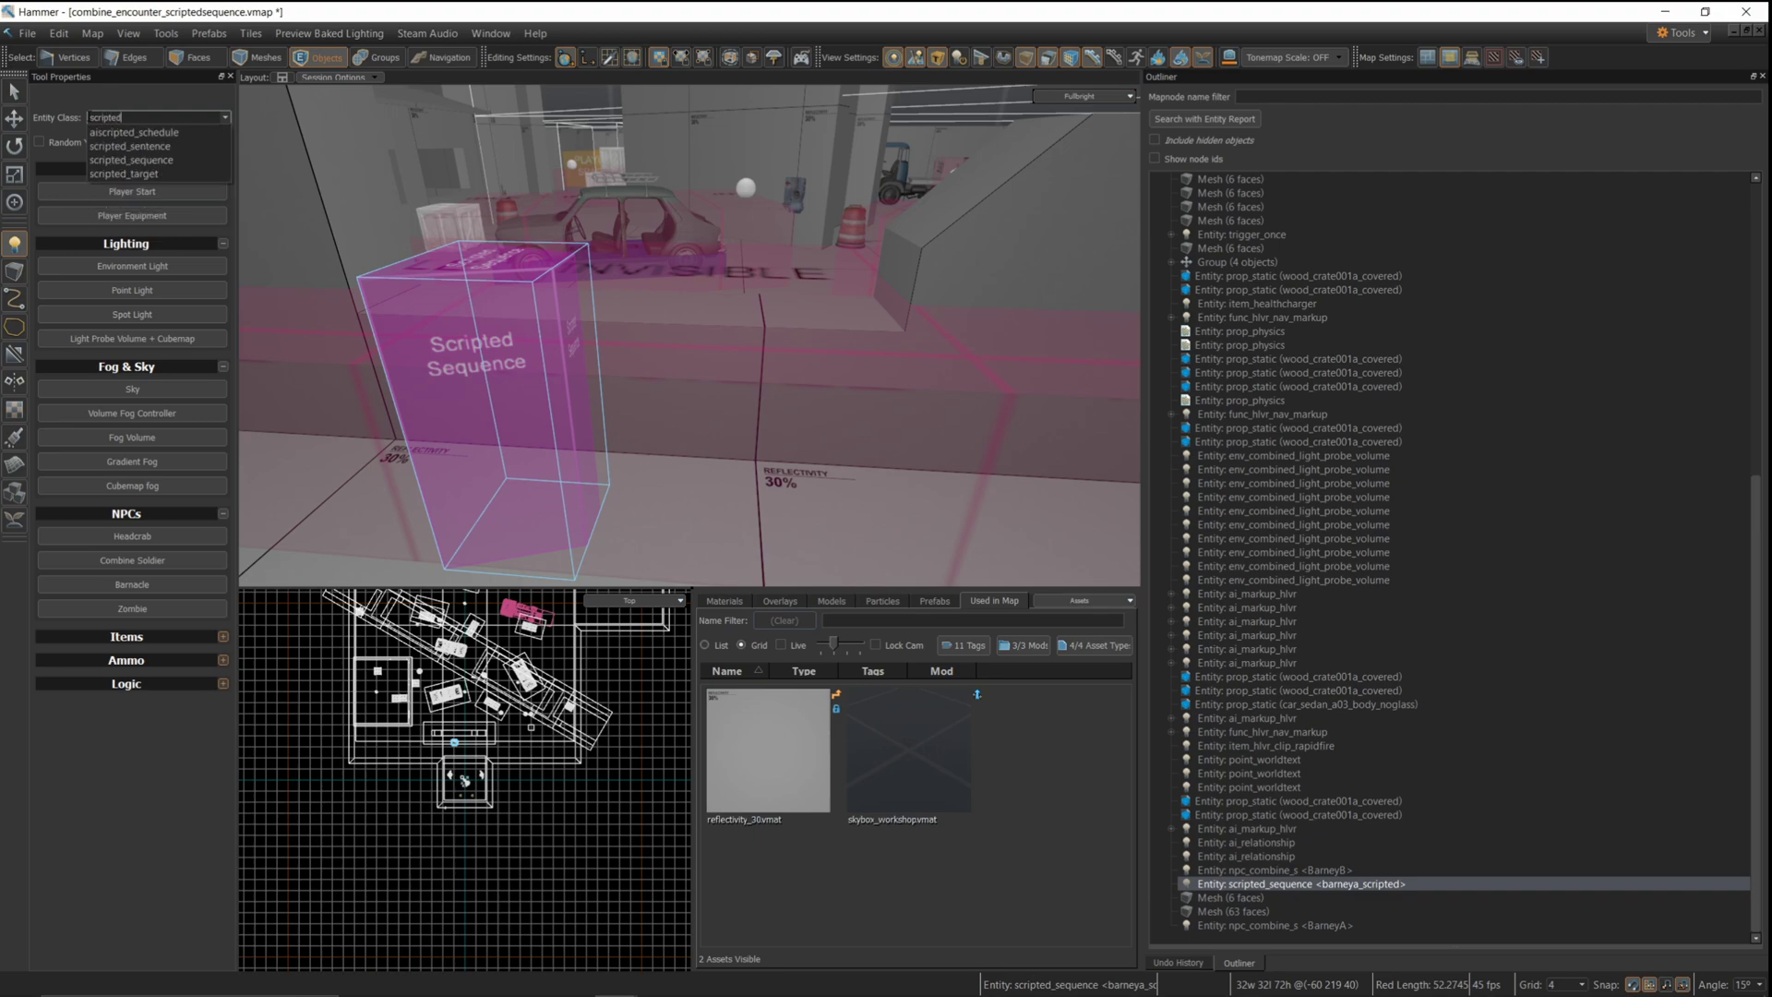
{"action": "left_click", "coordinate": [152, 159]}
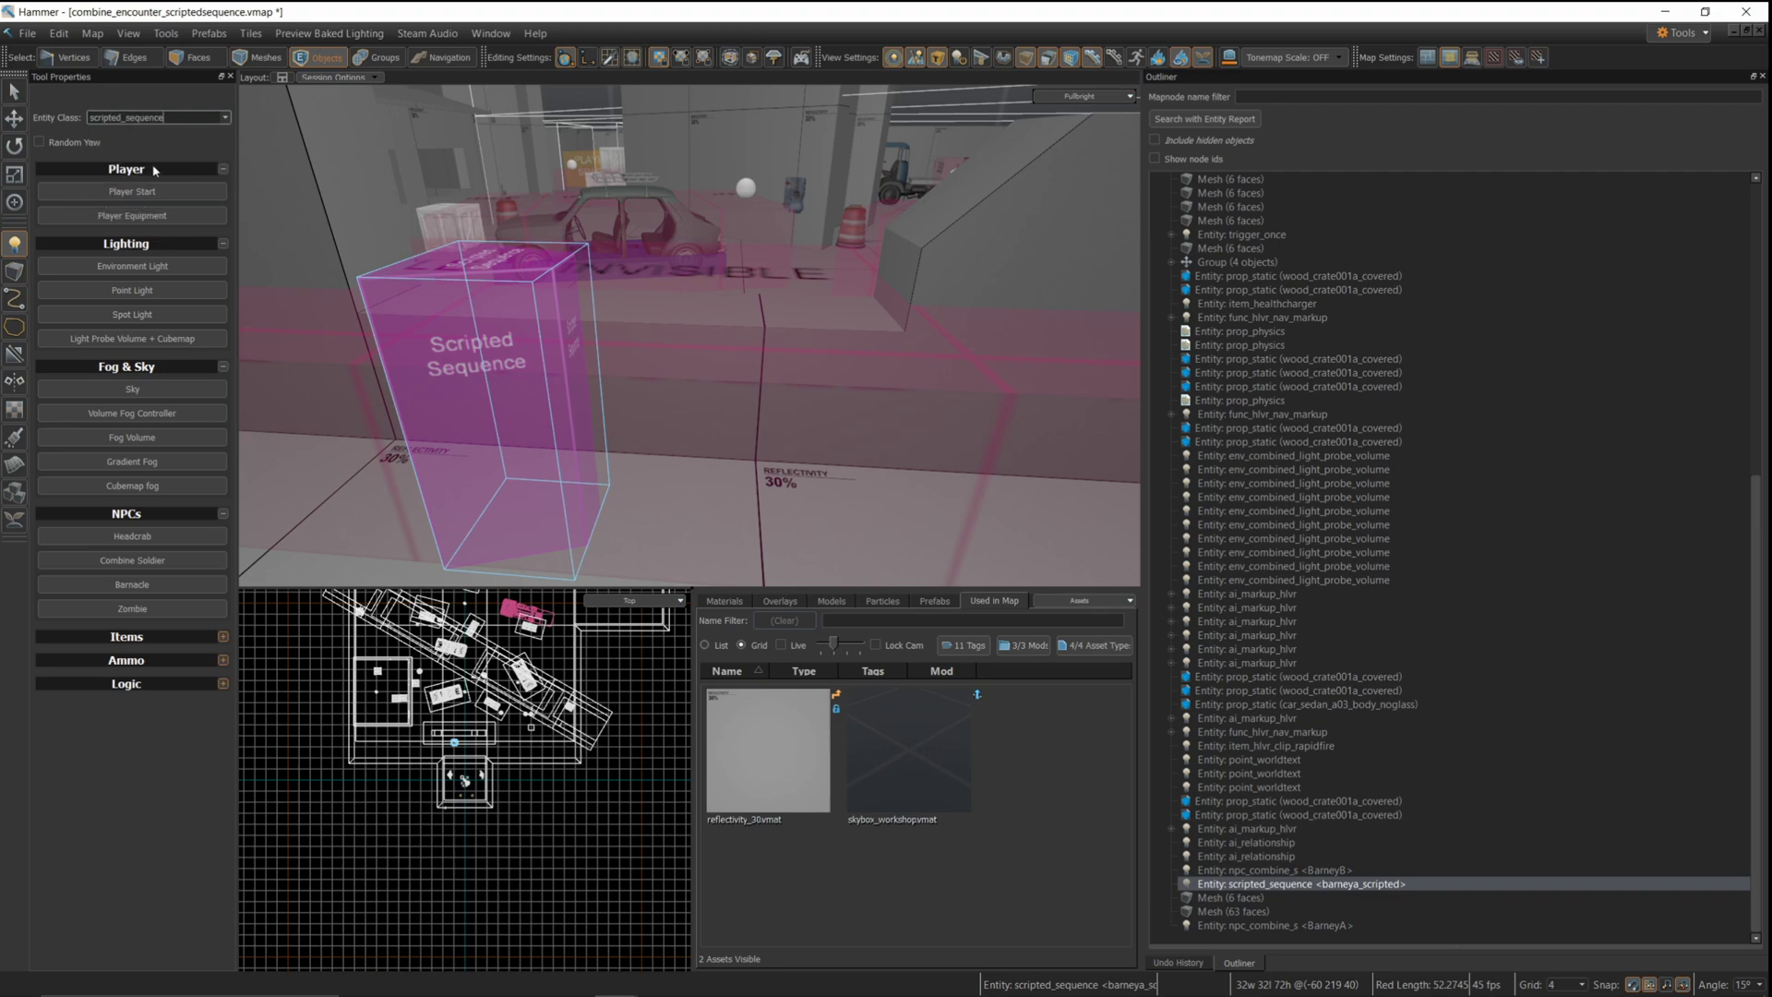
{"action": "left_click", "coordinate": [790, 533]}
Move the new scripted_sequence entity to a spot beside the existing one and rotate it about its vertical axis
{"action": "mouse_move", "coordinate": [1048, 478]}
{"action": "right_mouse_down"}
{"action": "mouse_move", "coordinate": [923, 480]}
{"action": "mouse_move", "coordinate": [1043, 475]}
{"action": "right_mouse_up"}
{"action": "left_click", "coordinate": [14, 118]}
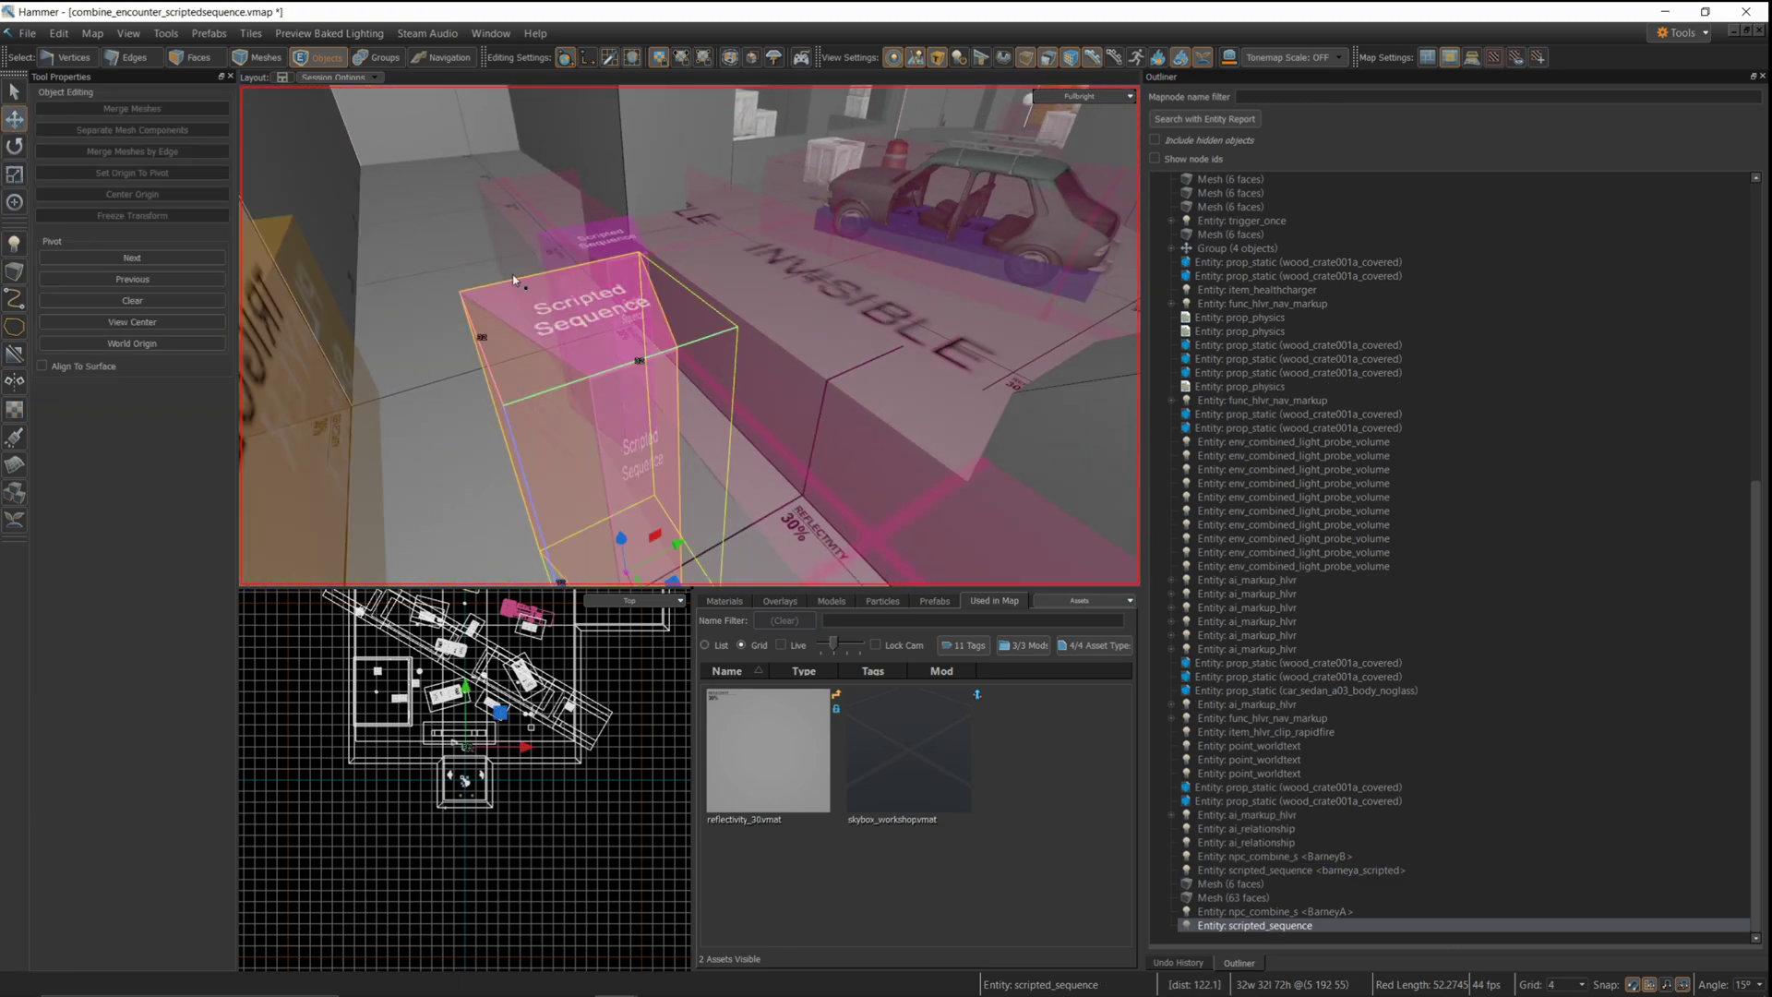
{"action": "right_click_drag", "start_coordinate": [674, 374], "coordinate": [690, 305]}
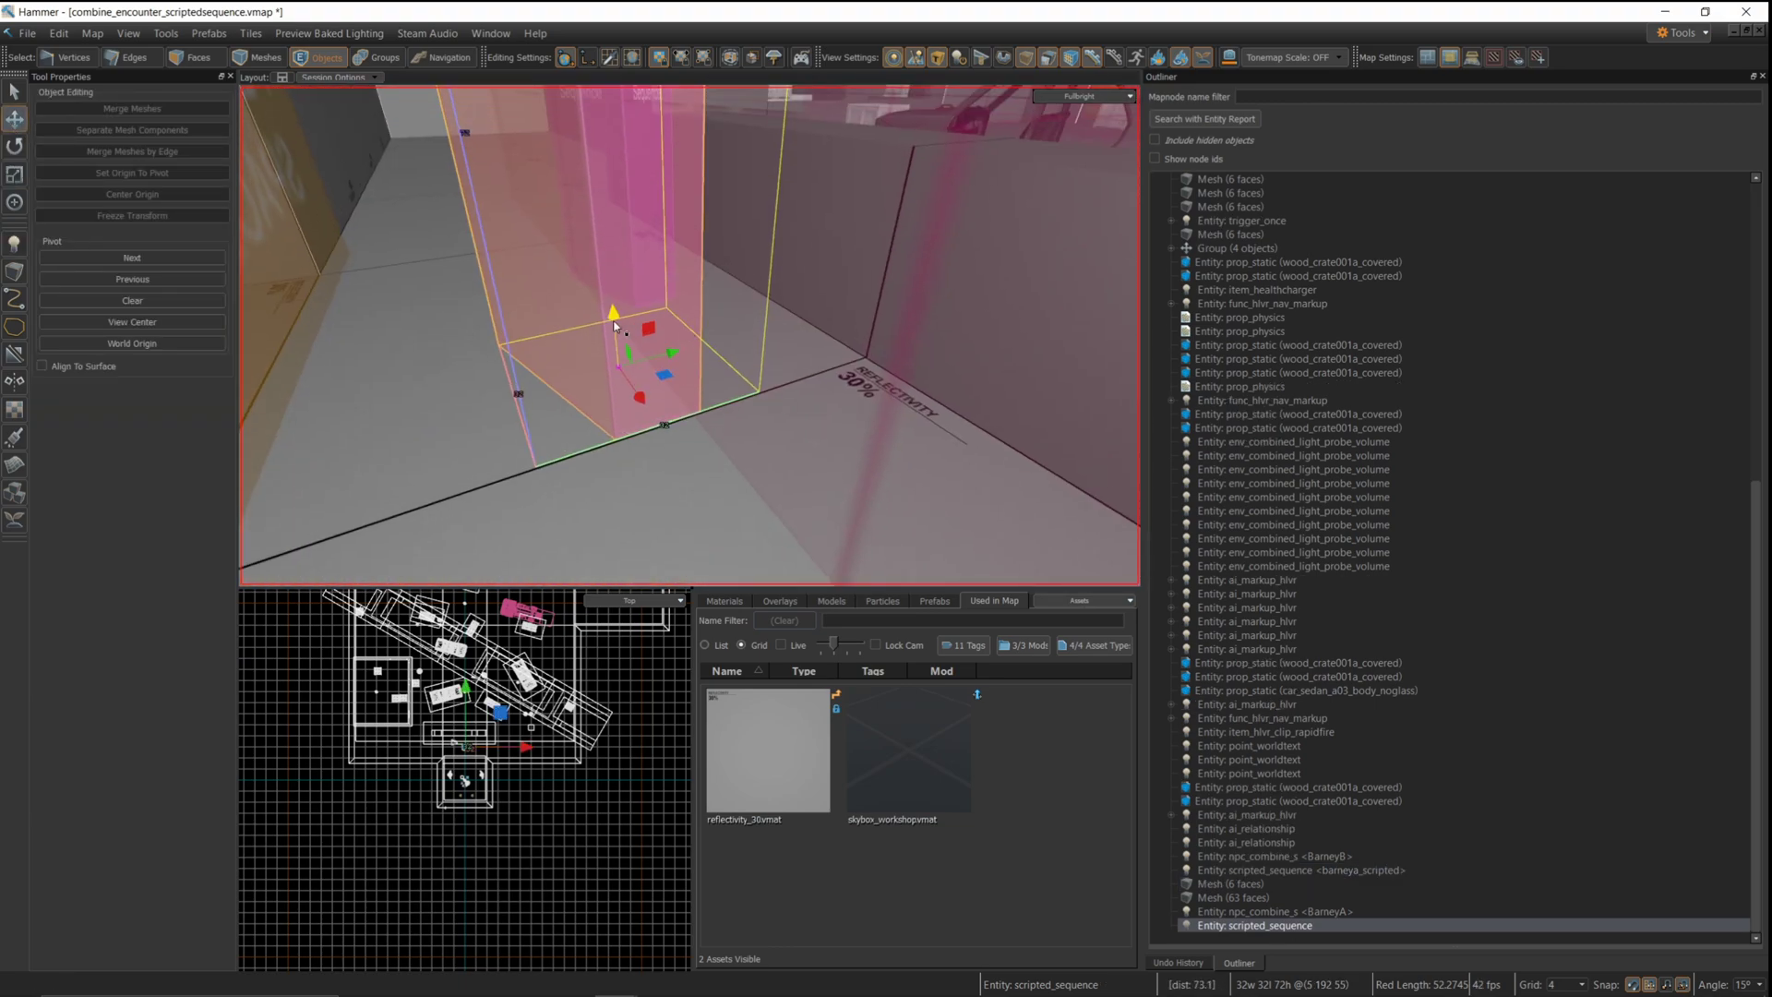
{"action": "left_click_drag", "start_coordinate": [614, 369], "coordinate": [781, 427]}
{"action": "right_click_drag", "start_coordinate": [487, 416], "coordinate": [726, 475]}
{"action": "left_click", "coordinate": [15, 146]}
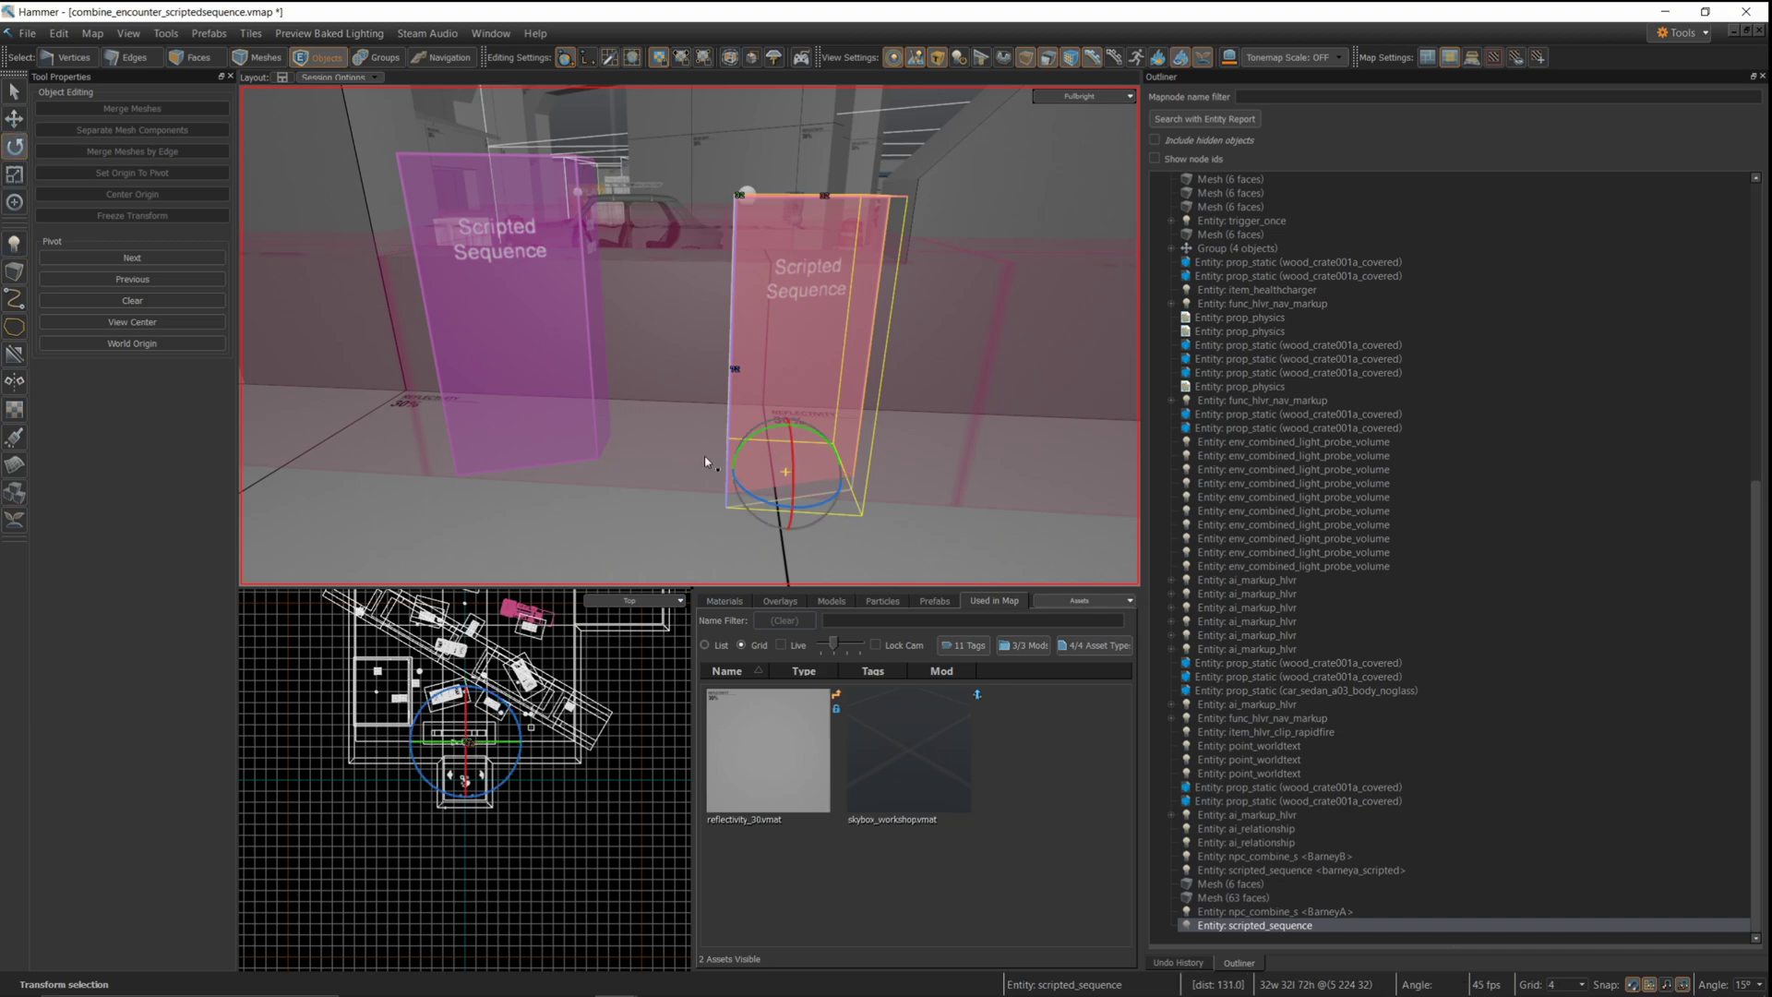
{"action": "left_click_drag", "start_coordinate": [743, 482], "coordinate": [642, 470]}
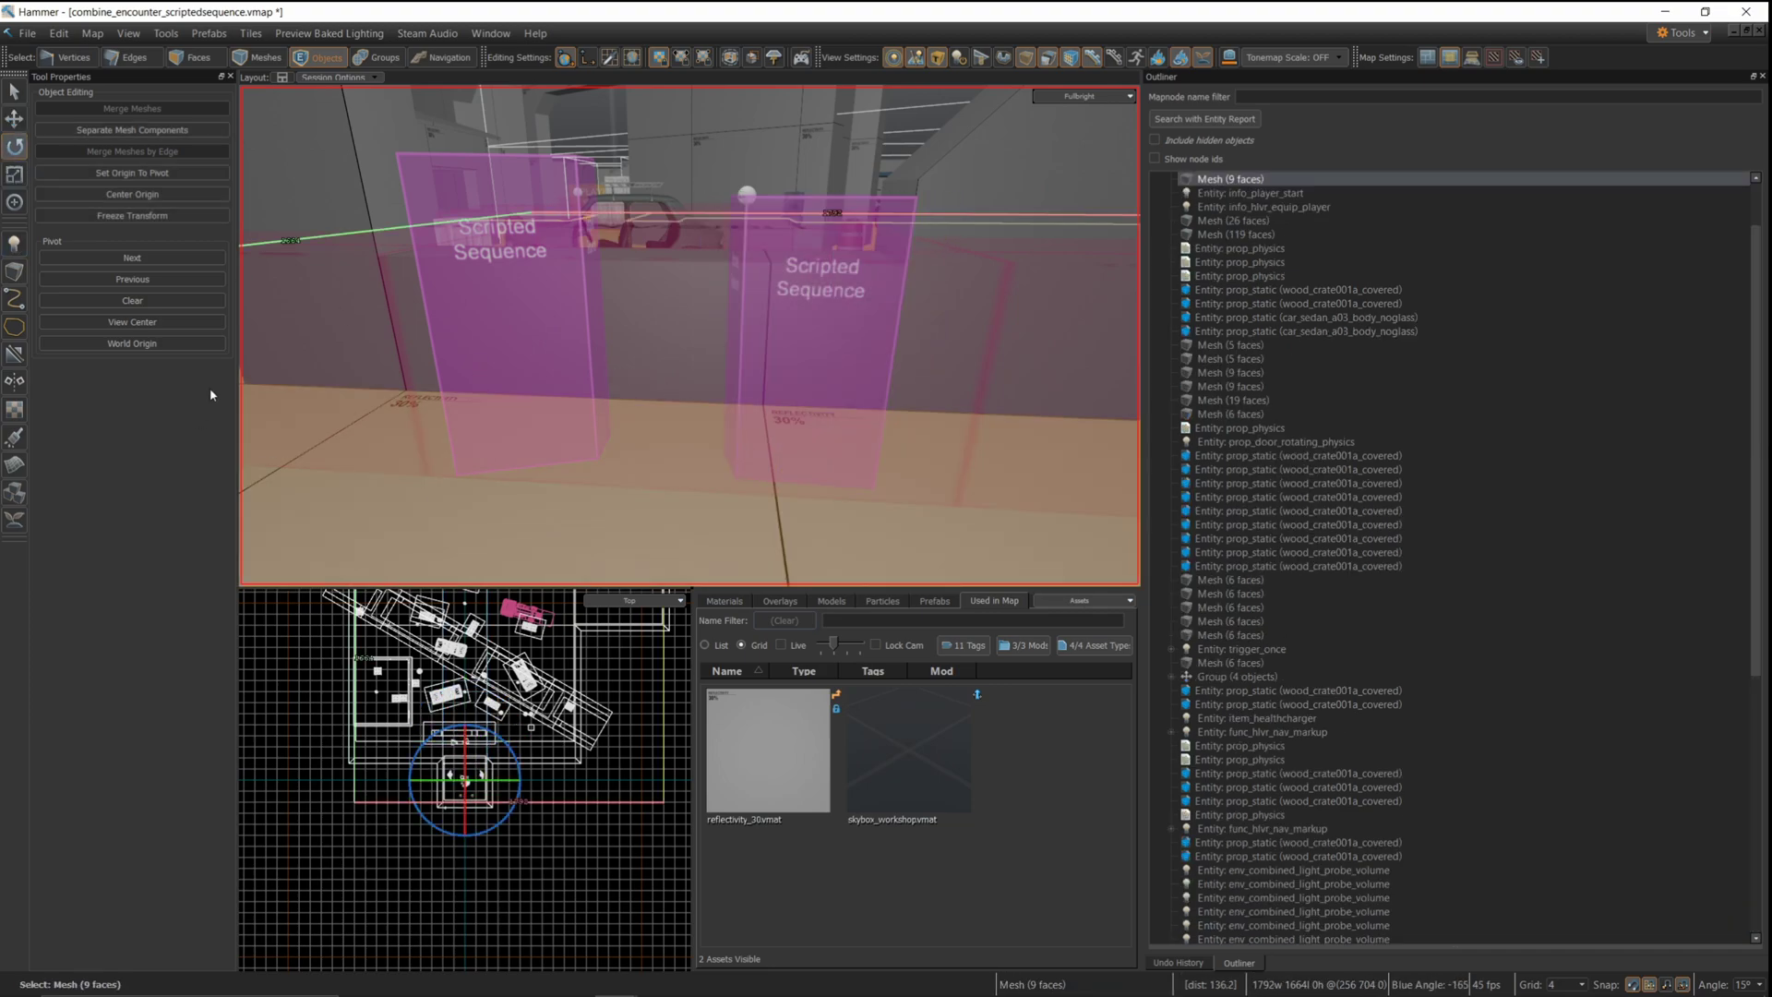
Name the new scripted_sequence barneyb_scripted and set its Target NPC to BarneyB
{"action": "key", "text": "alt+Return"}
{"action": "left_click", "coordinate": [815, 294]}
{"action": "type", "text": "ba"}
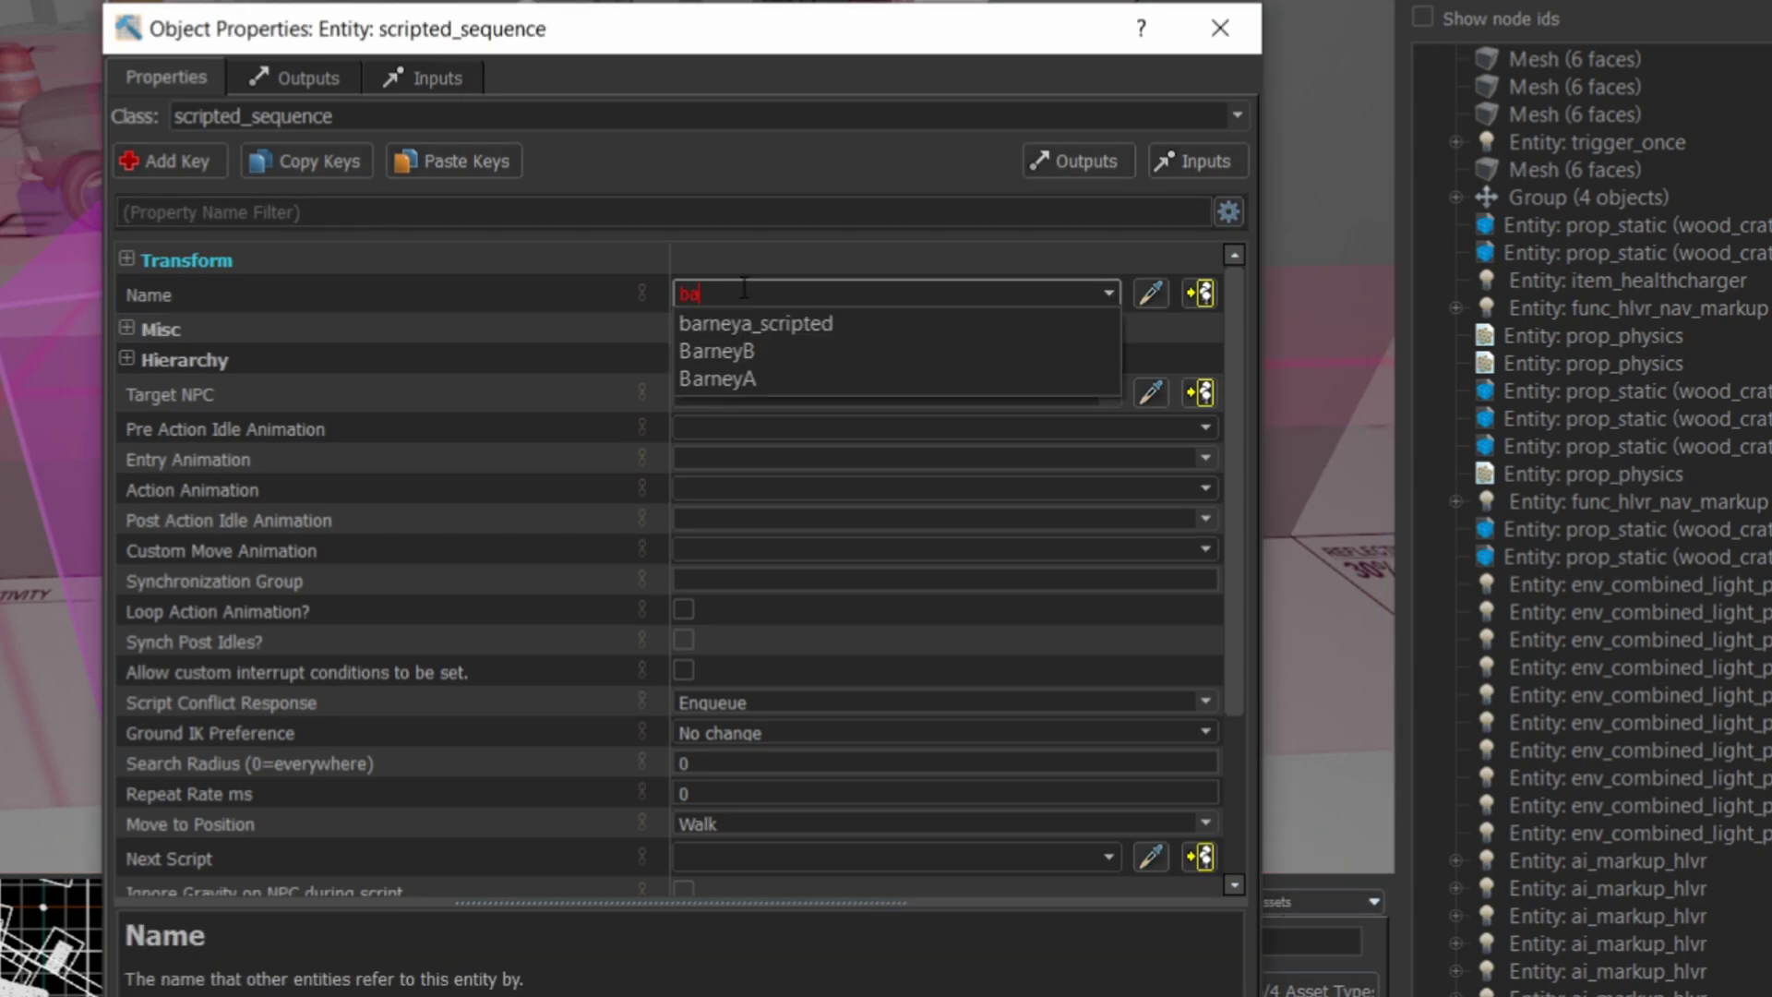
{"action": "type", "text": "rneyb_scripted"}
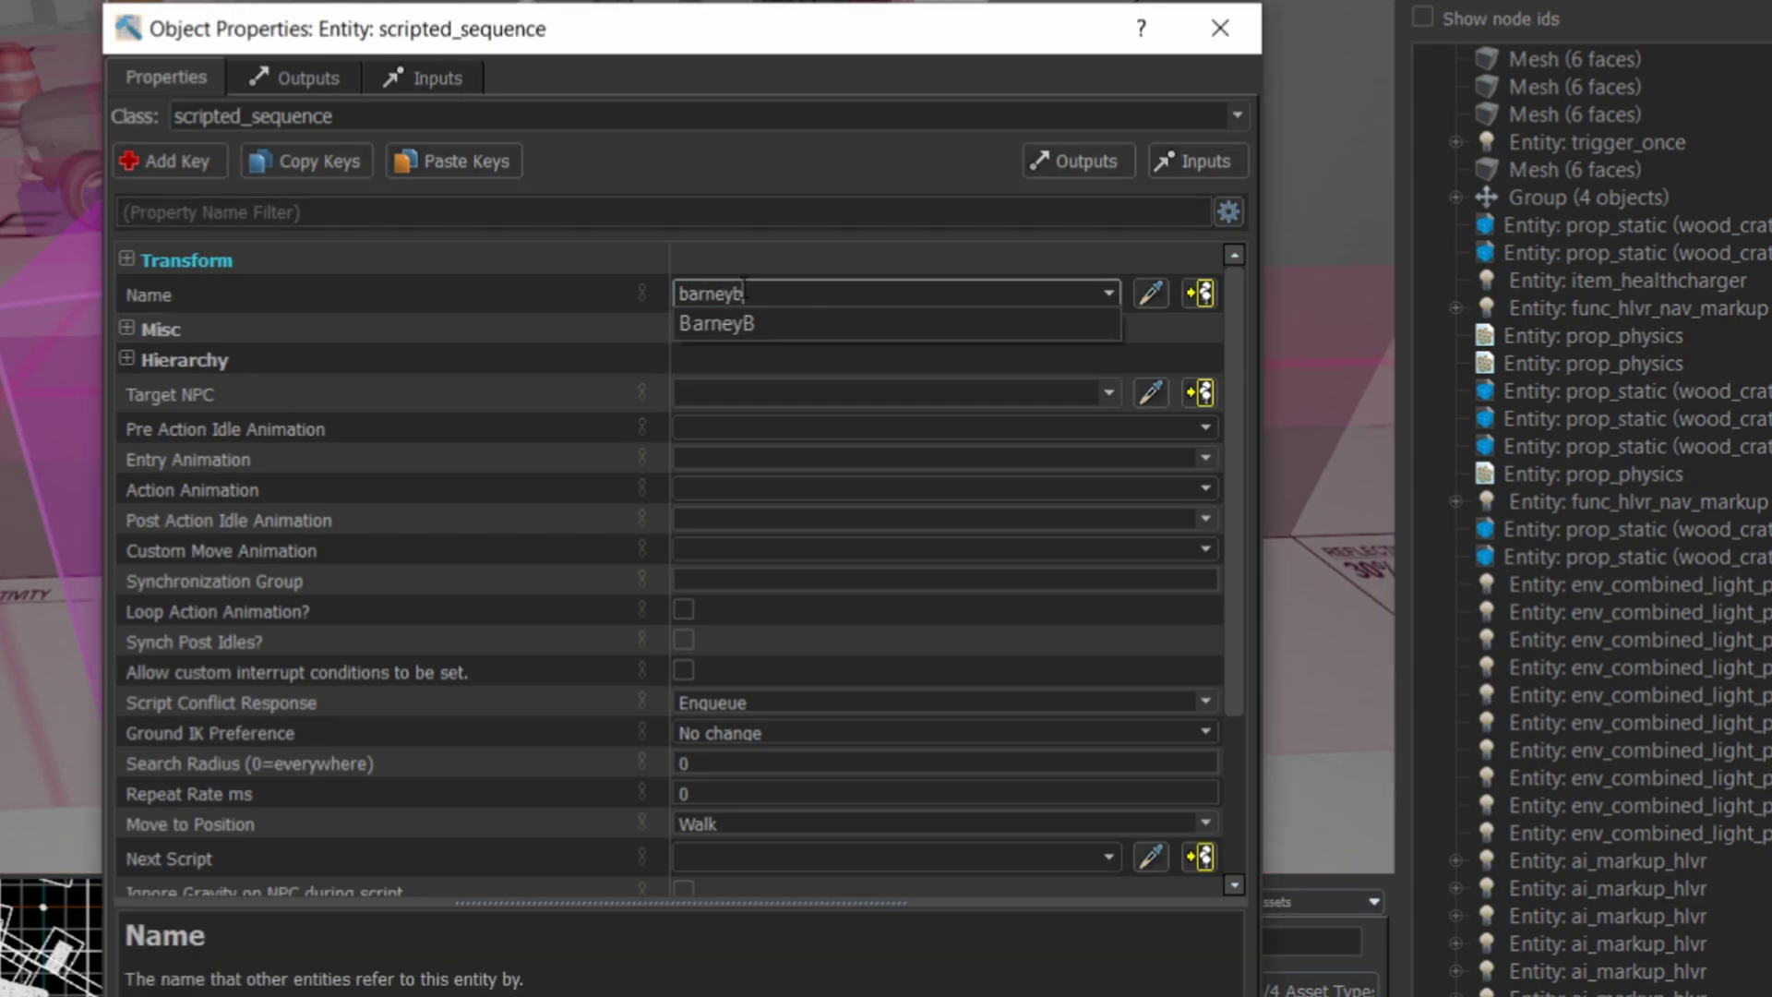
{"action": "left_click", "coordinate": [858, 393]}
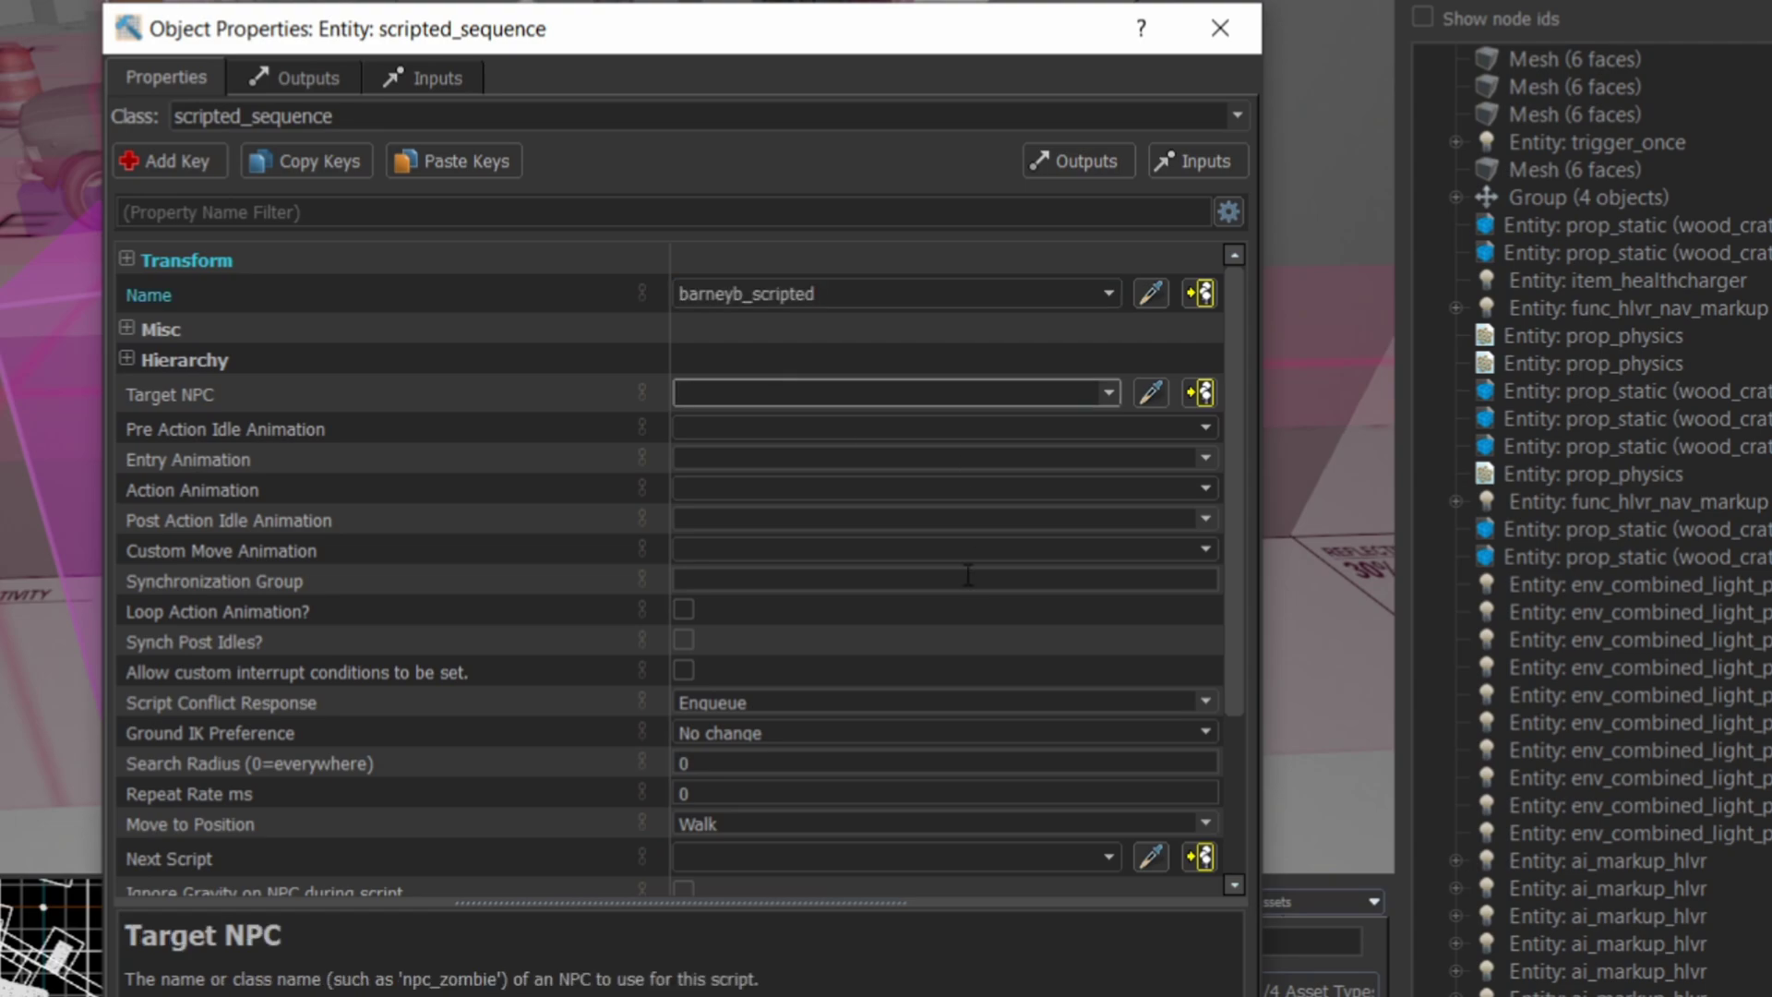
{"action": "type", "text": "BarneyB"}
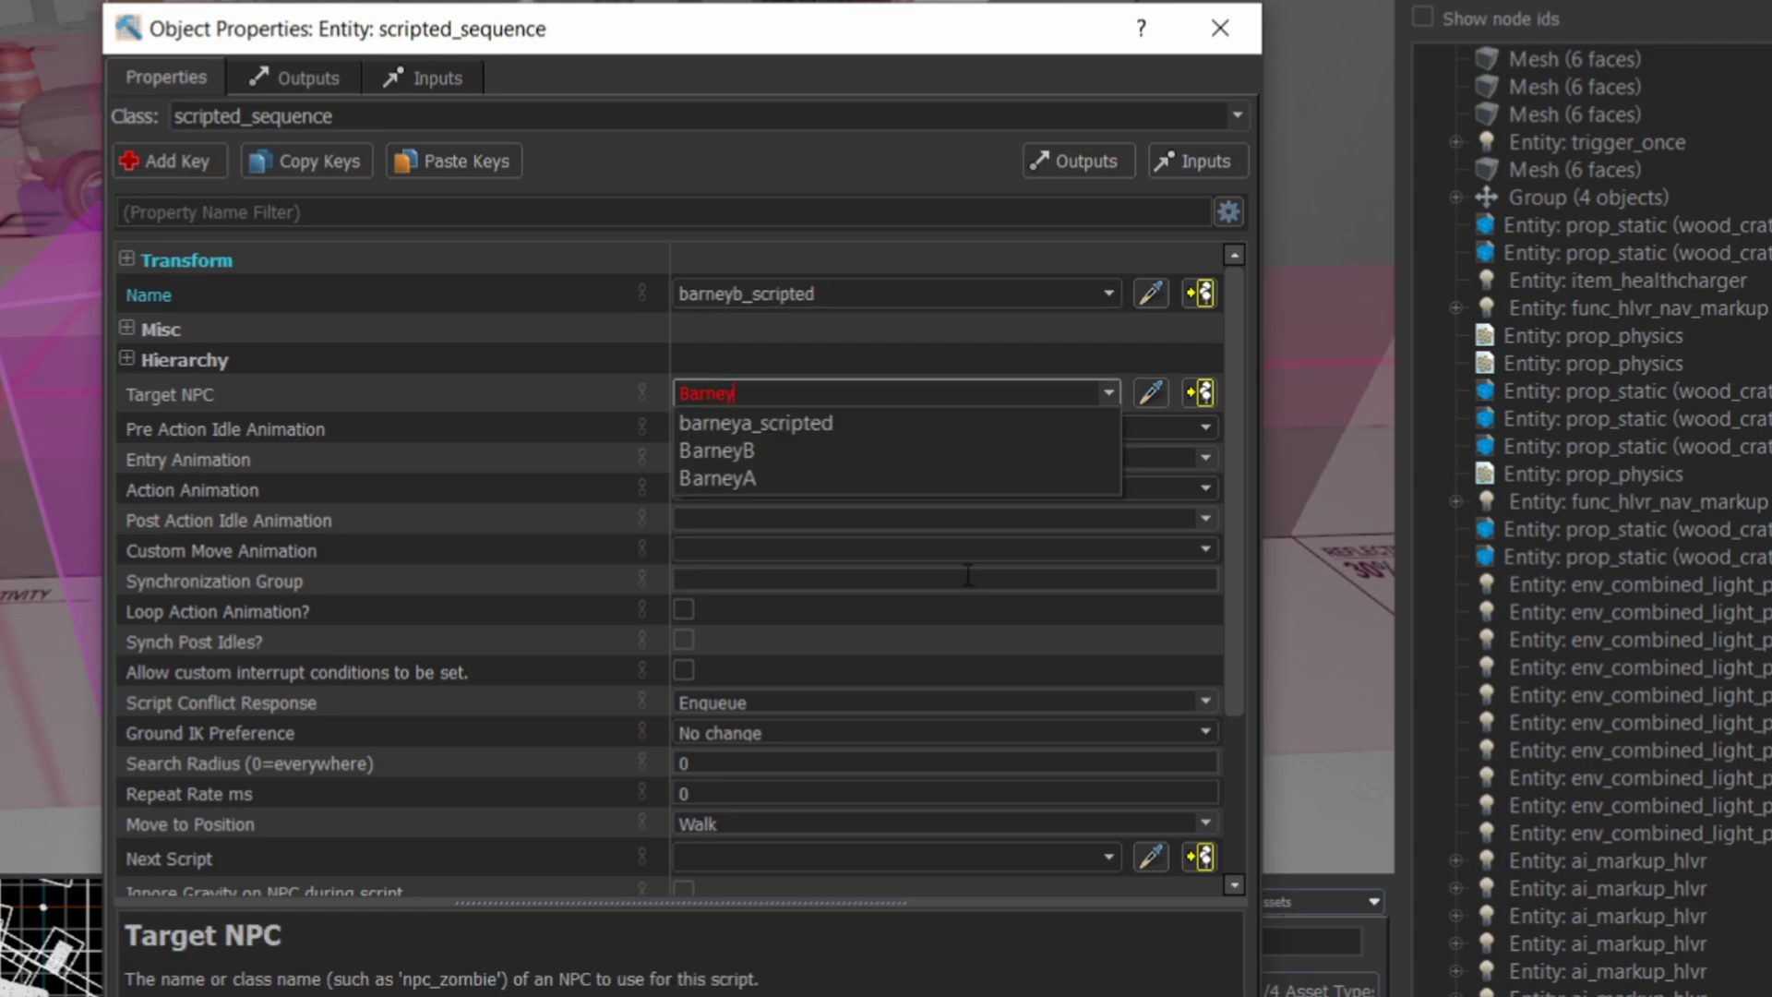
{"action": "left_click", "coordinate": [733, 421]}
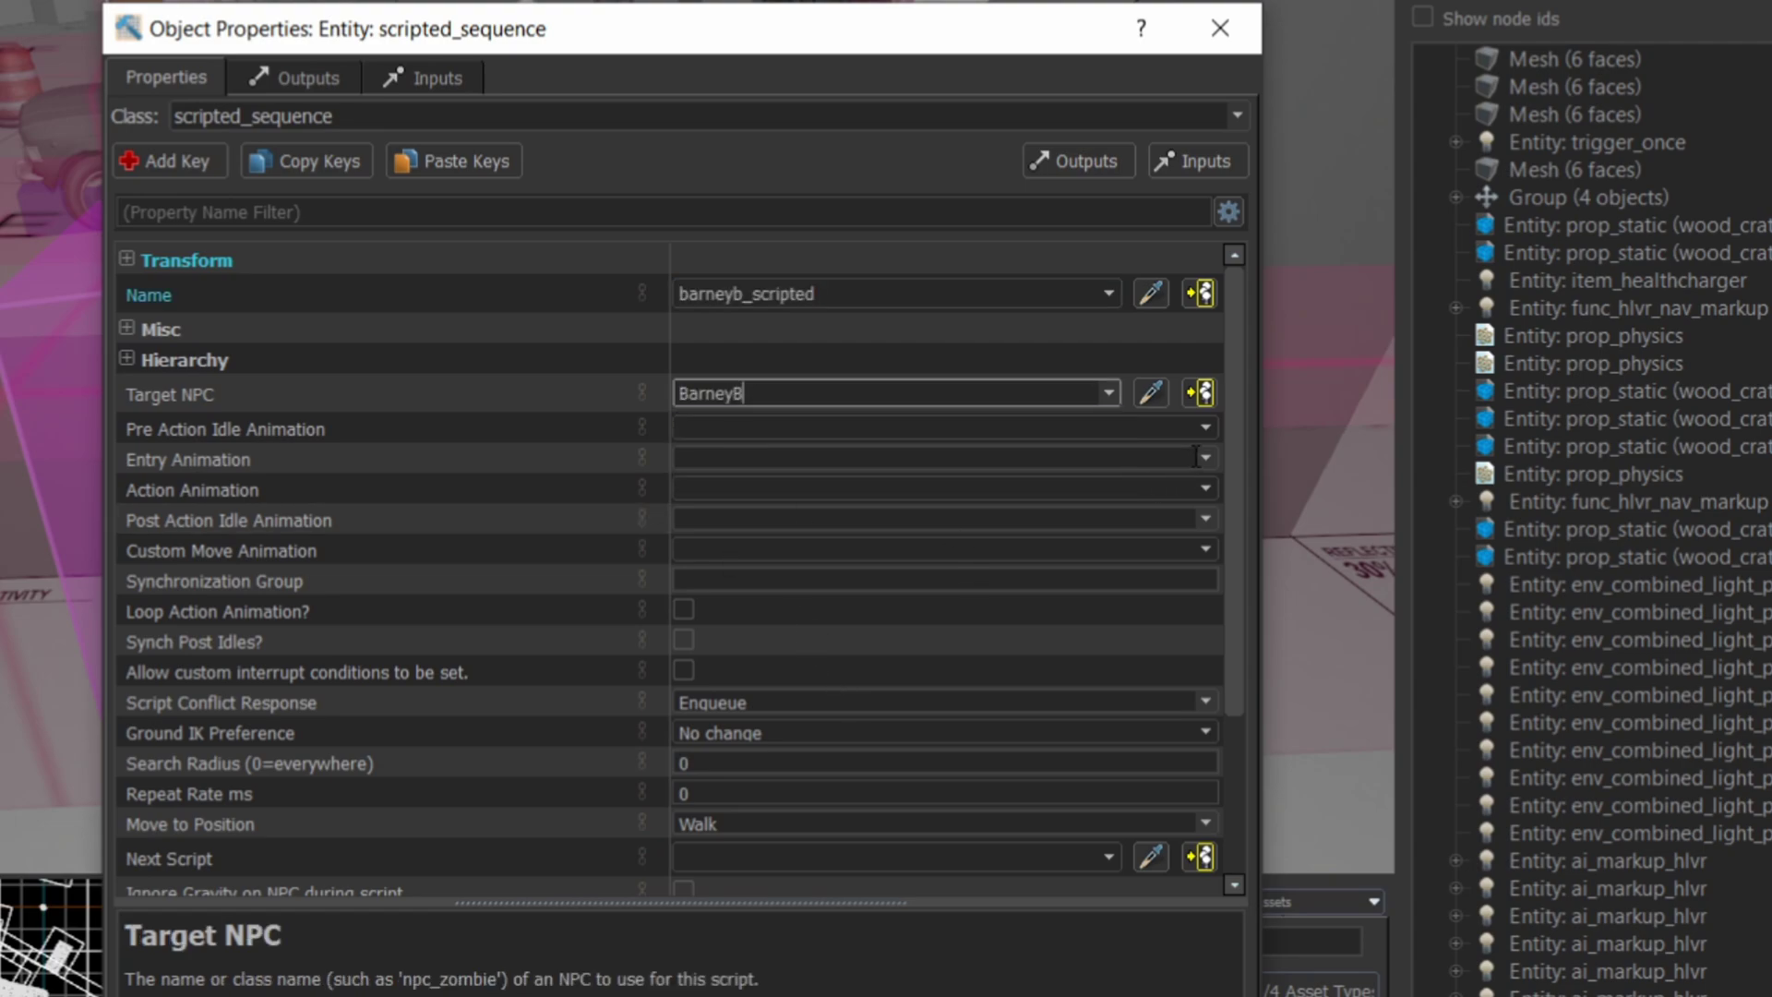
Set barneyb_scripted's Entry Animation to ACT_MELEE_ATTACK1 and its Action Animation to ACT_SIGNAL_TAKECOVER
{"action": "left_click", "coordinate": [1089, 458]}
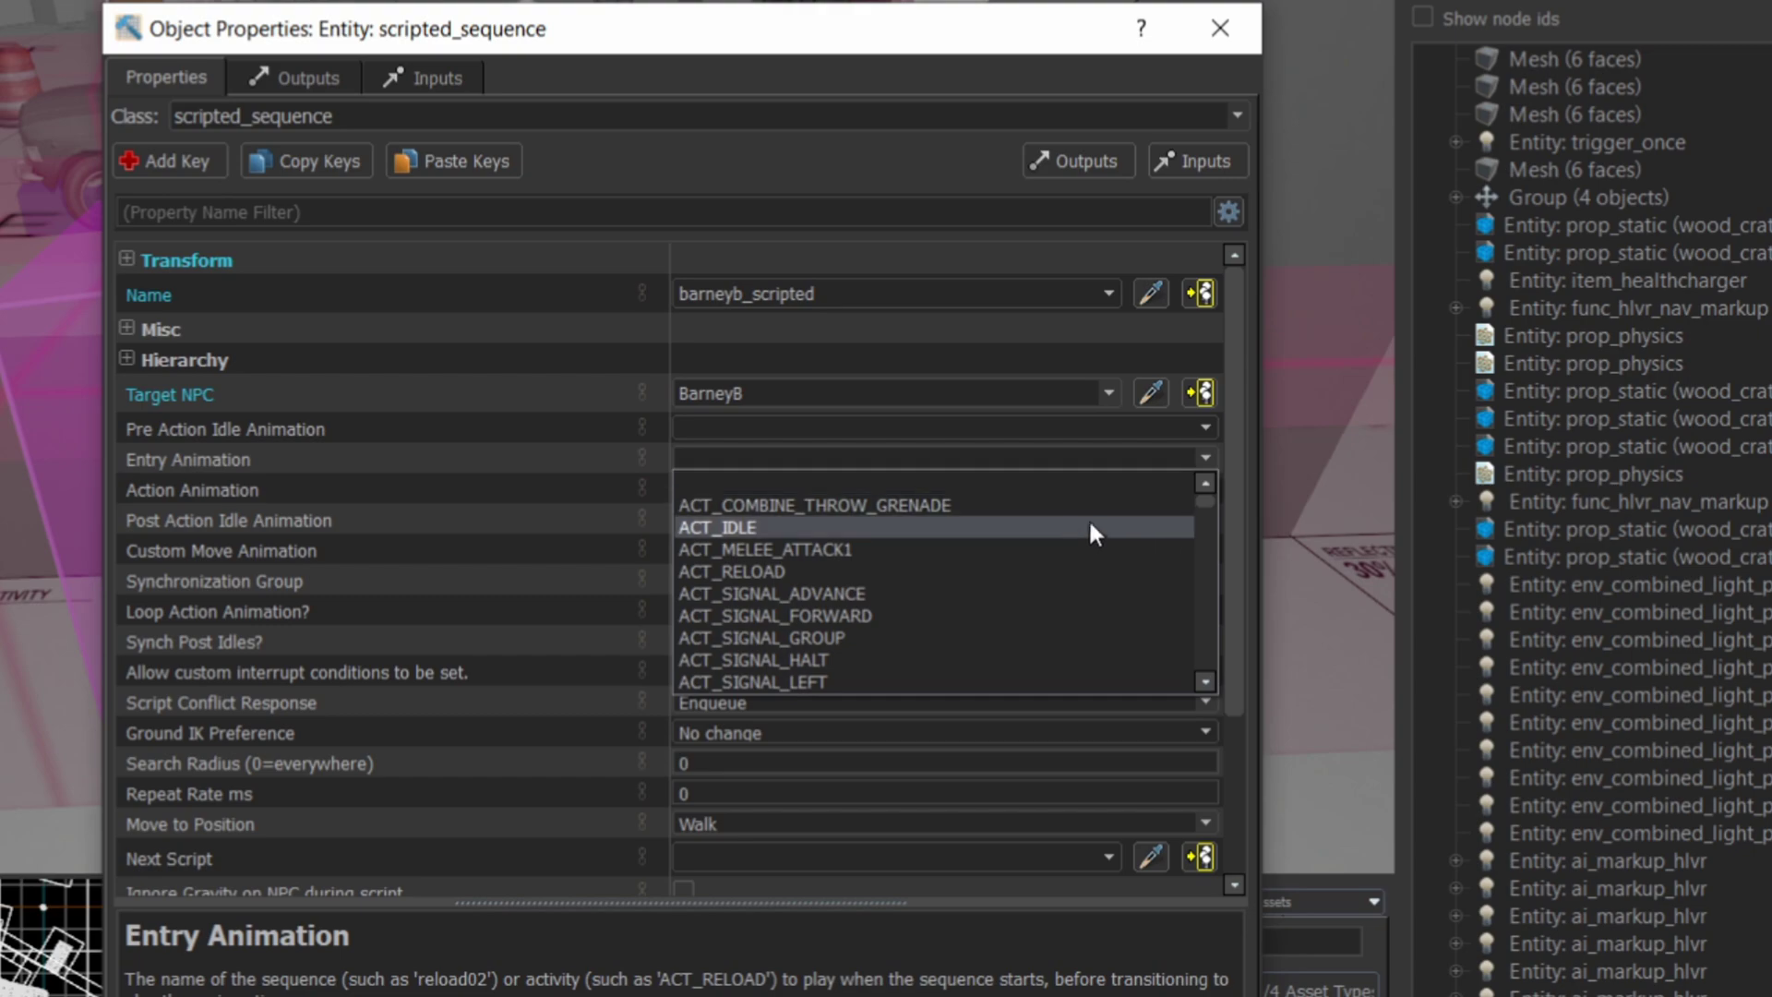
{"action": "left_click", "coordinate": [1016, 551]}
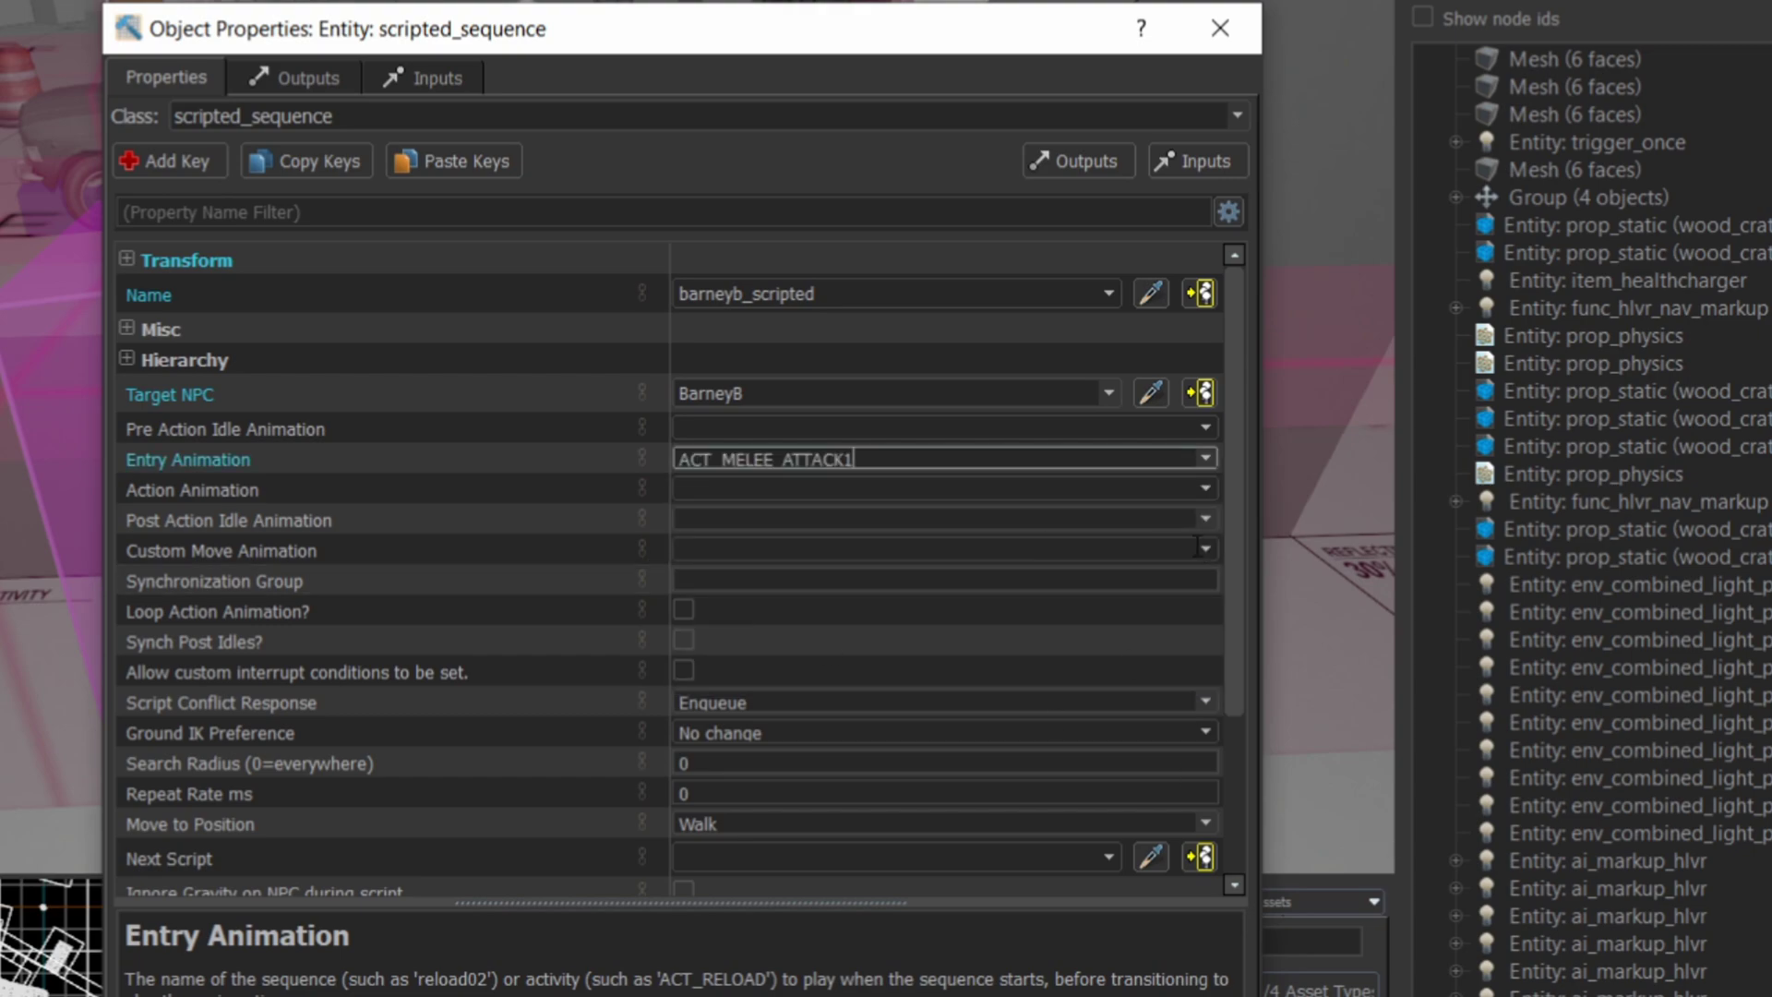
{"action": "left_click", "coordinate": [1205, 487]}
{"action": "scroll", "coordinate": [1015, 641], "scroll_direction": "down", "scroll_amount": 2}
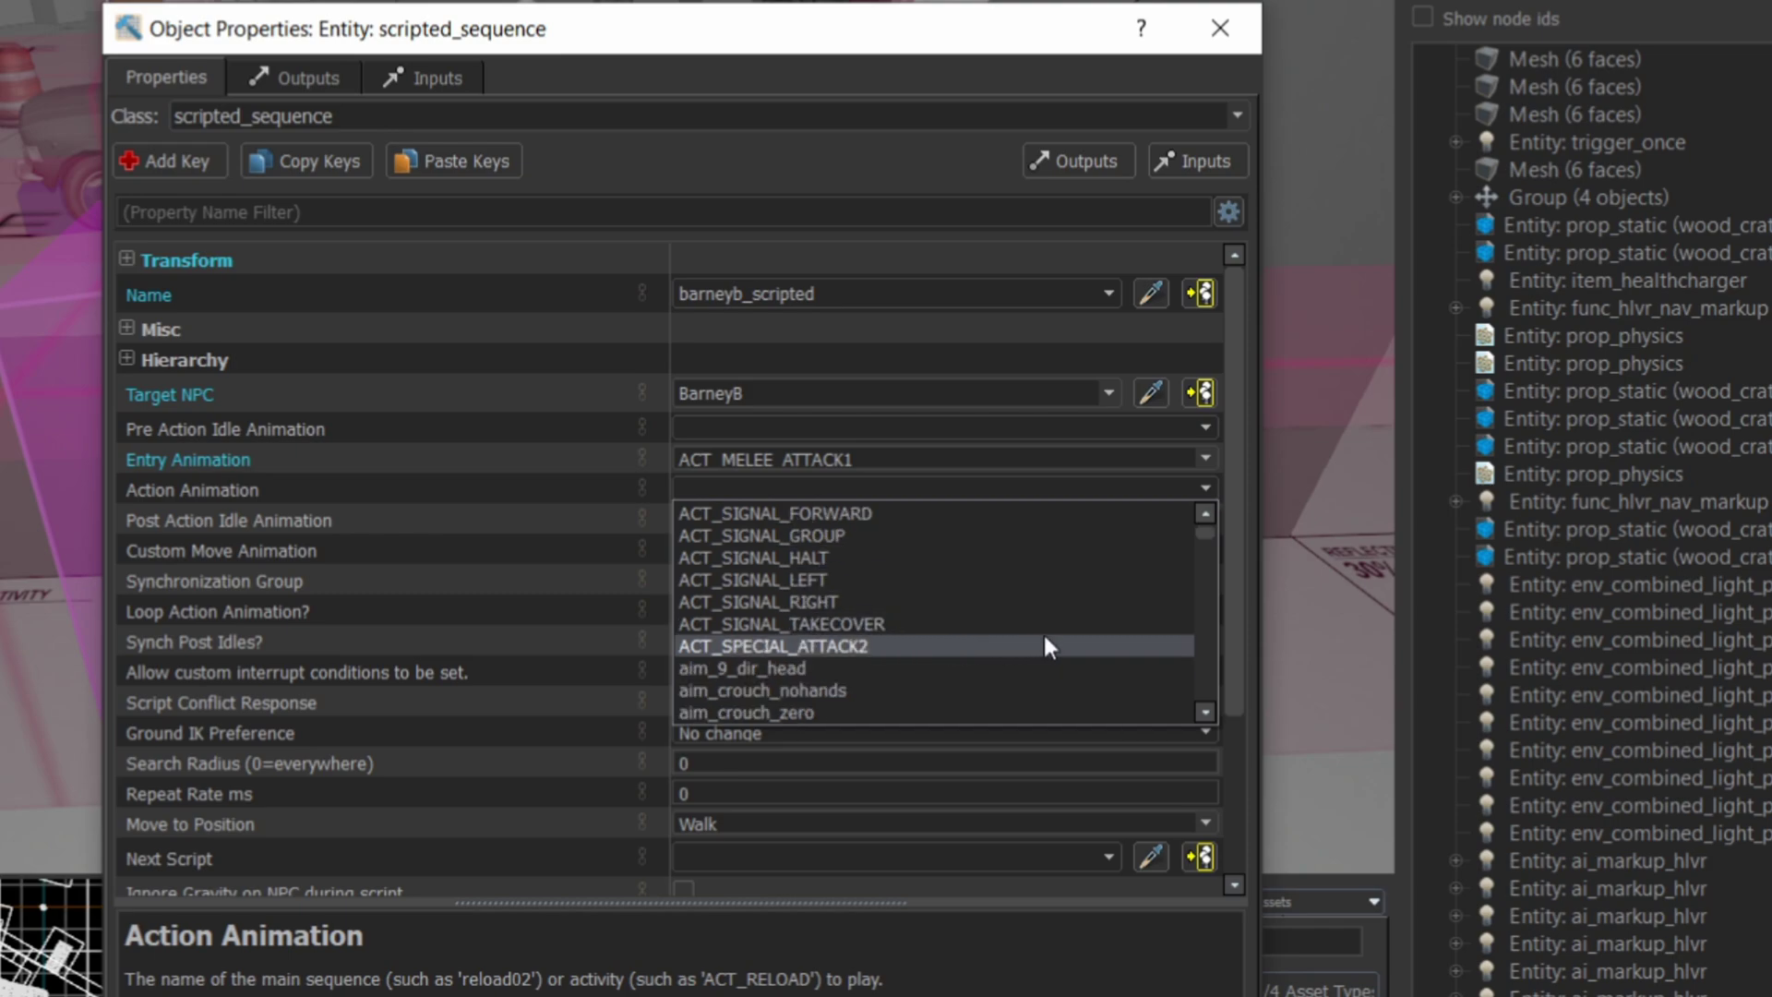
{"action": "left_click", "coordinate": [1043, 624]}
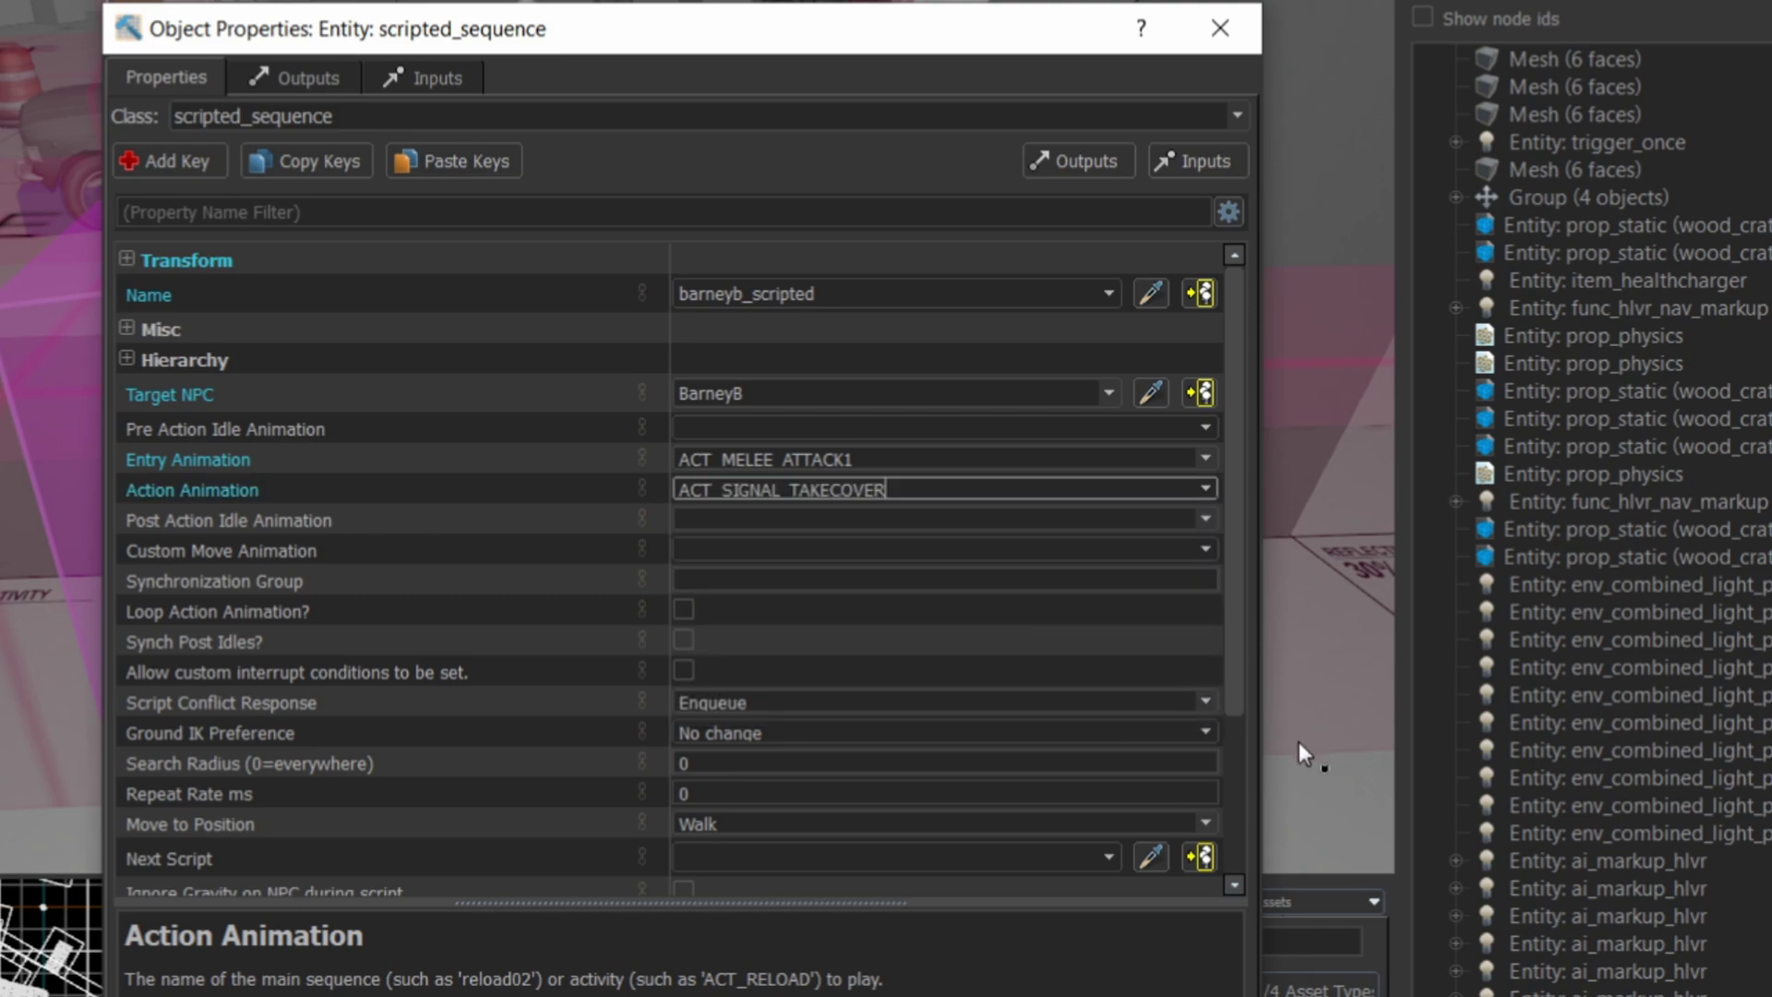
Set barneyb_scripted's Post Action Idle Animation to death_rear and close its properties
{"action": "left_click", "coordinate": [1204, 520]}
{"action": "scroll", "coordinate": [1043, 638], "scroll_direction": "down", "scroll_amount": 2}
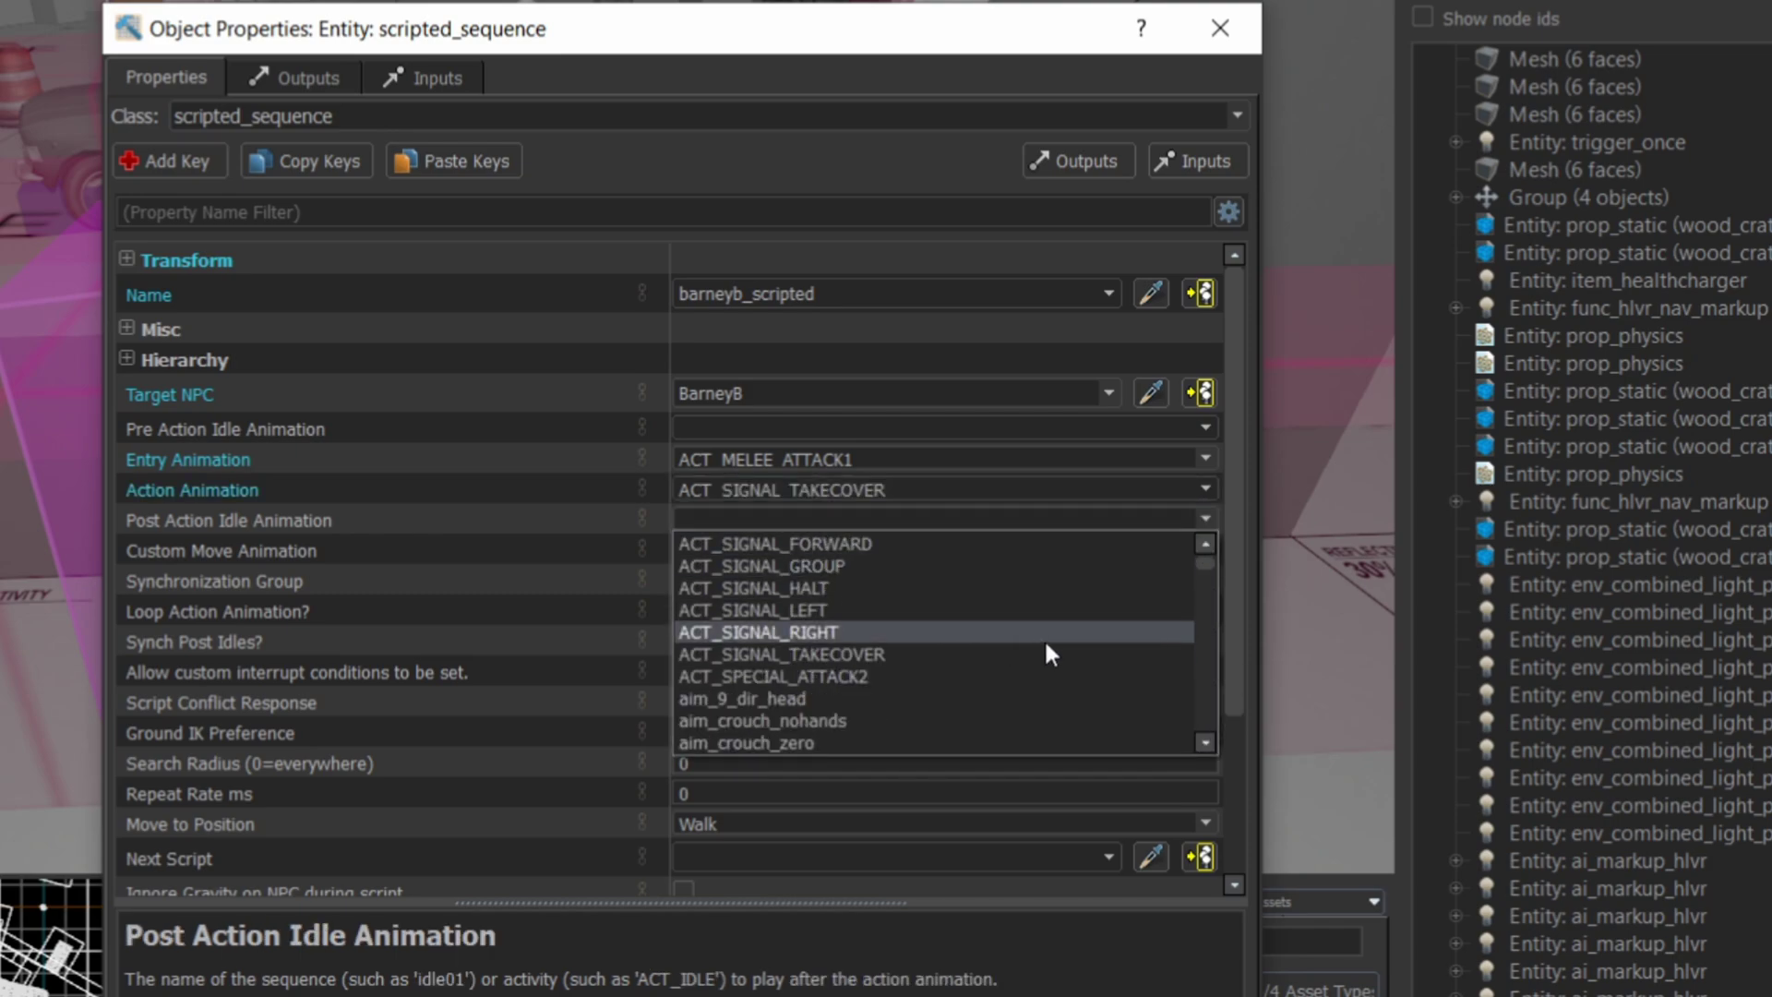
{"action": "scroll", "coordinate": [1046, 639], "scroll_direction": "down", "scroll_amount": 3}
{"action": "left_click", "coordinate": [851, 570]}
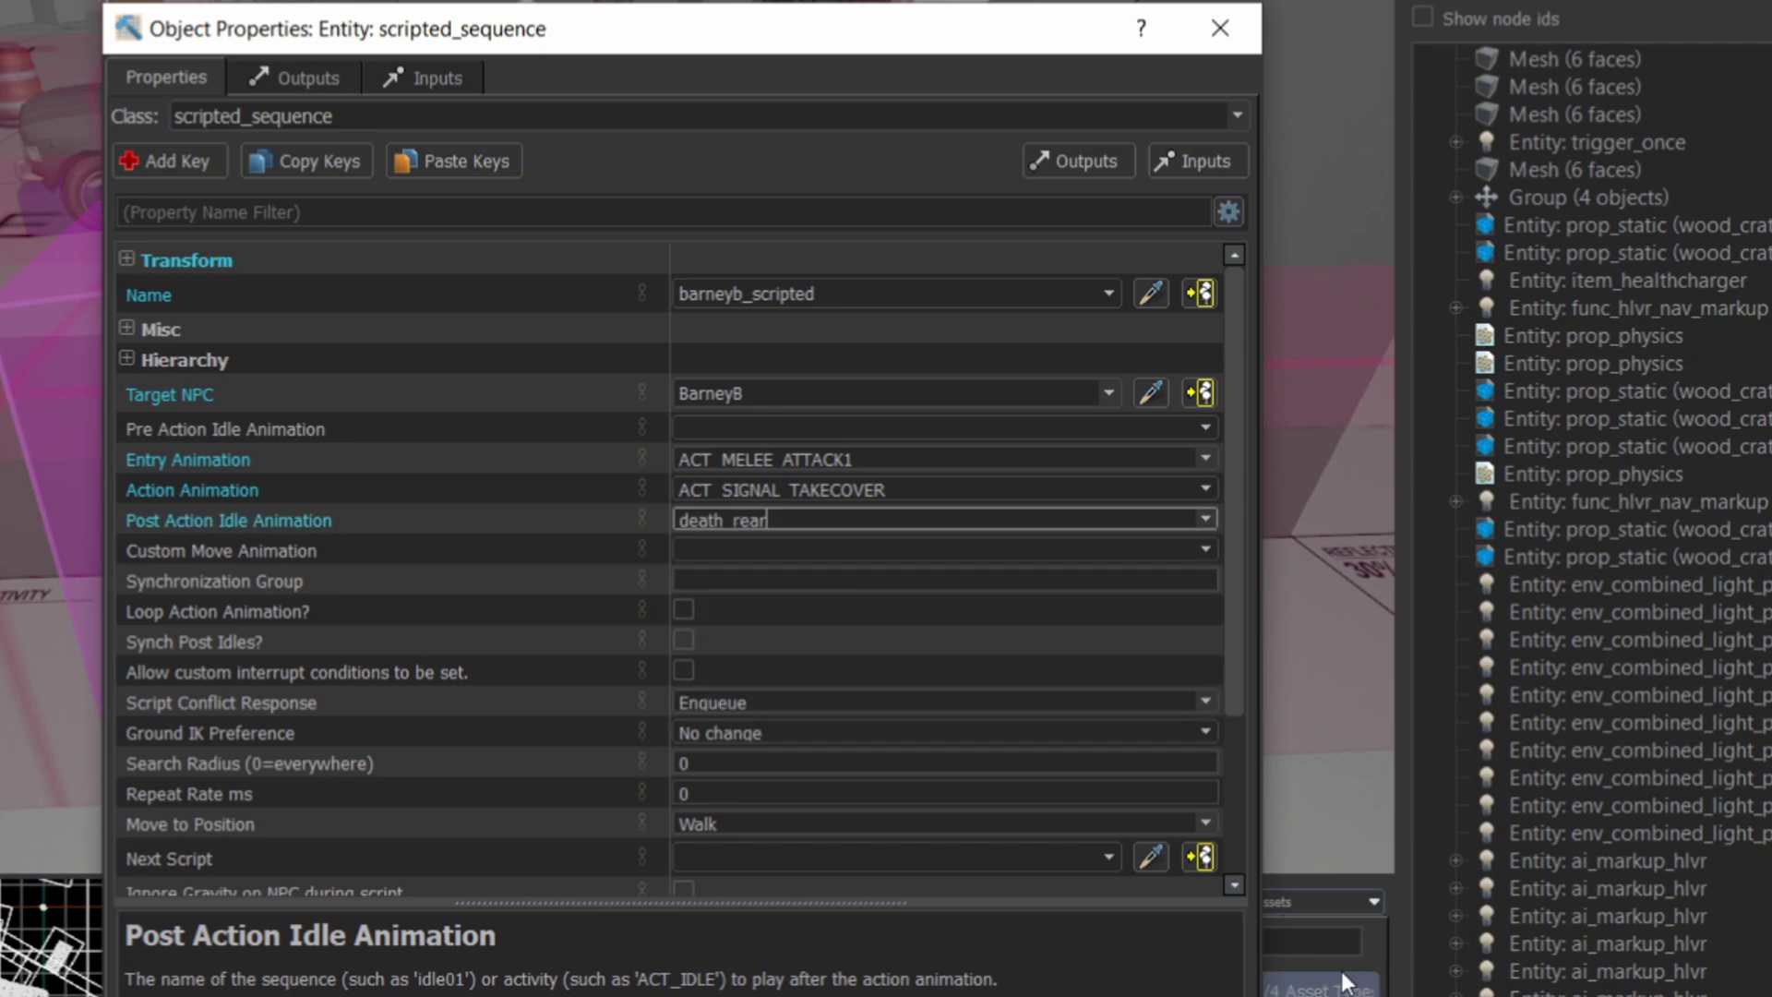
{"action": "scroll", "coordinate": [696, 761], "scroll_direction": "down", "scroll_amount": 2}
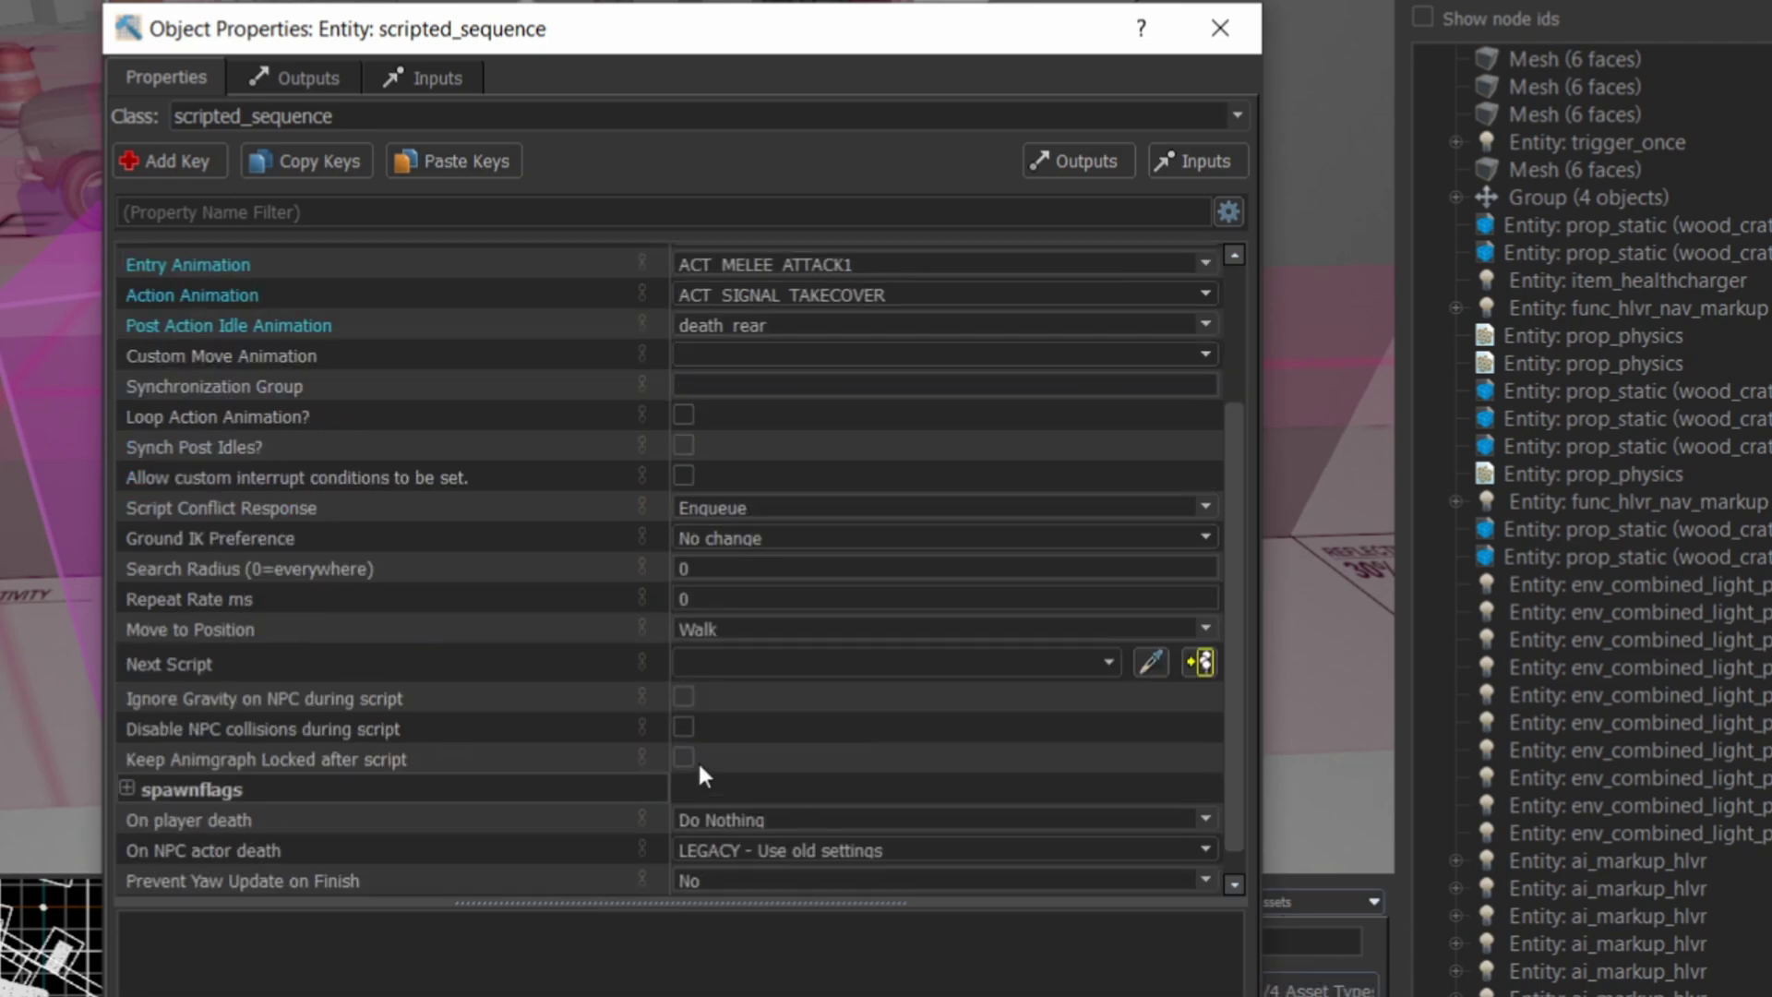
{"action": "scroll", "coordinate": [978, 780], "scroll_direction": "down", "scroll_amount": 1}
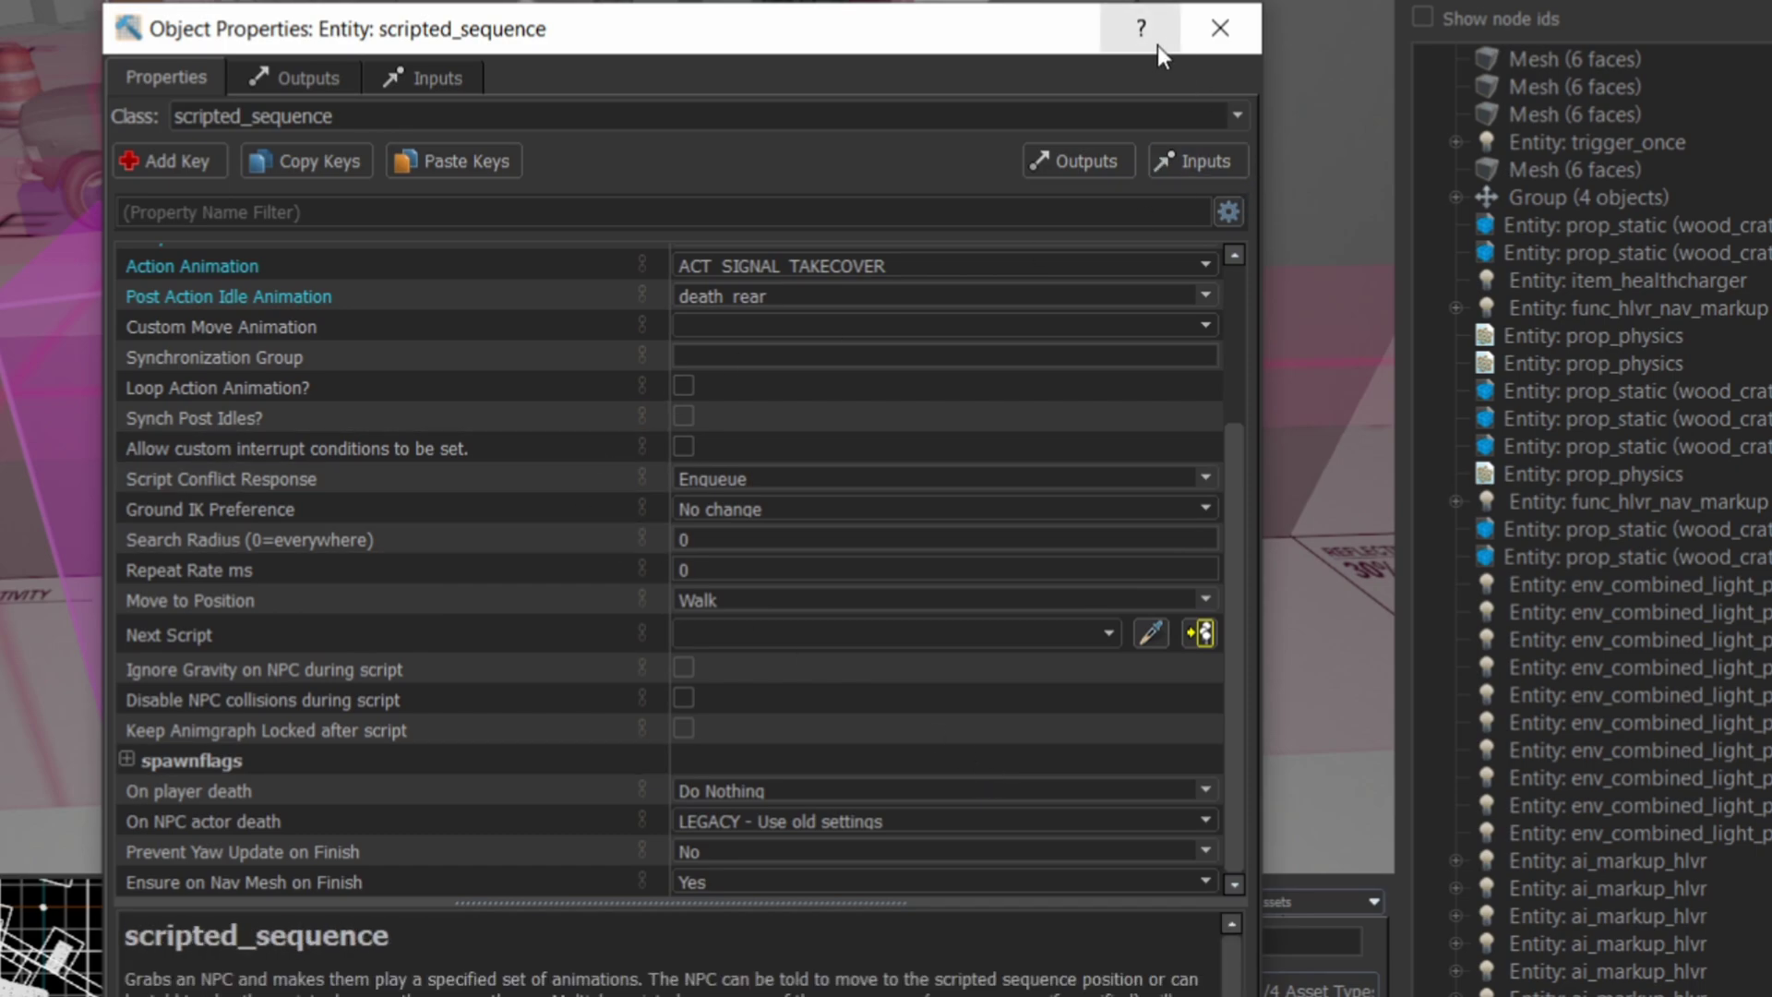
{"action": "left_click", "coordinate": [1213, 31]}
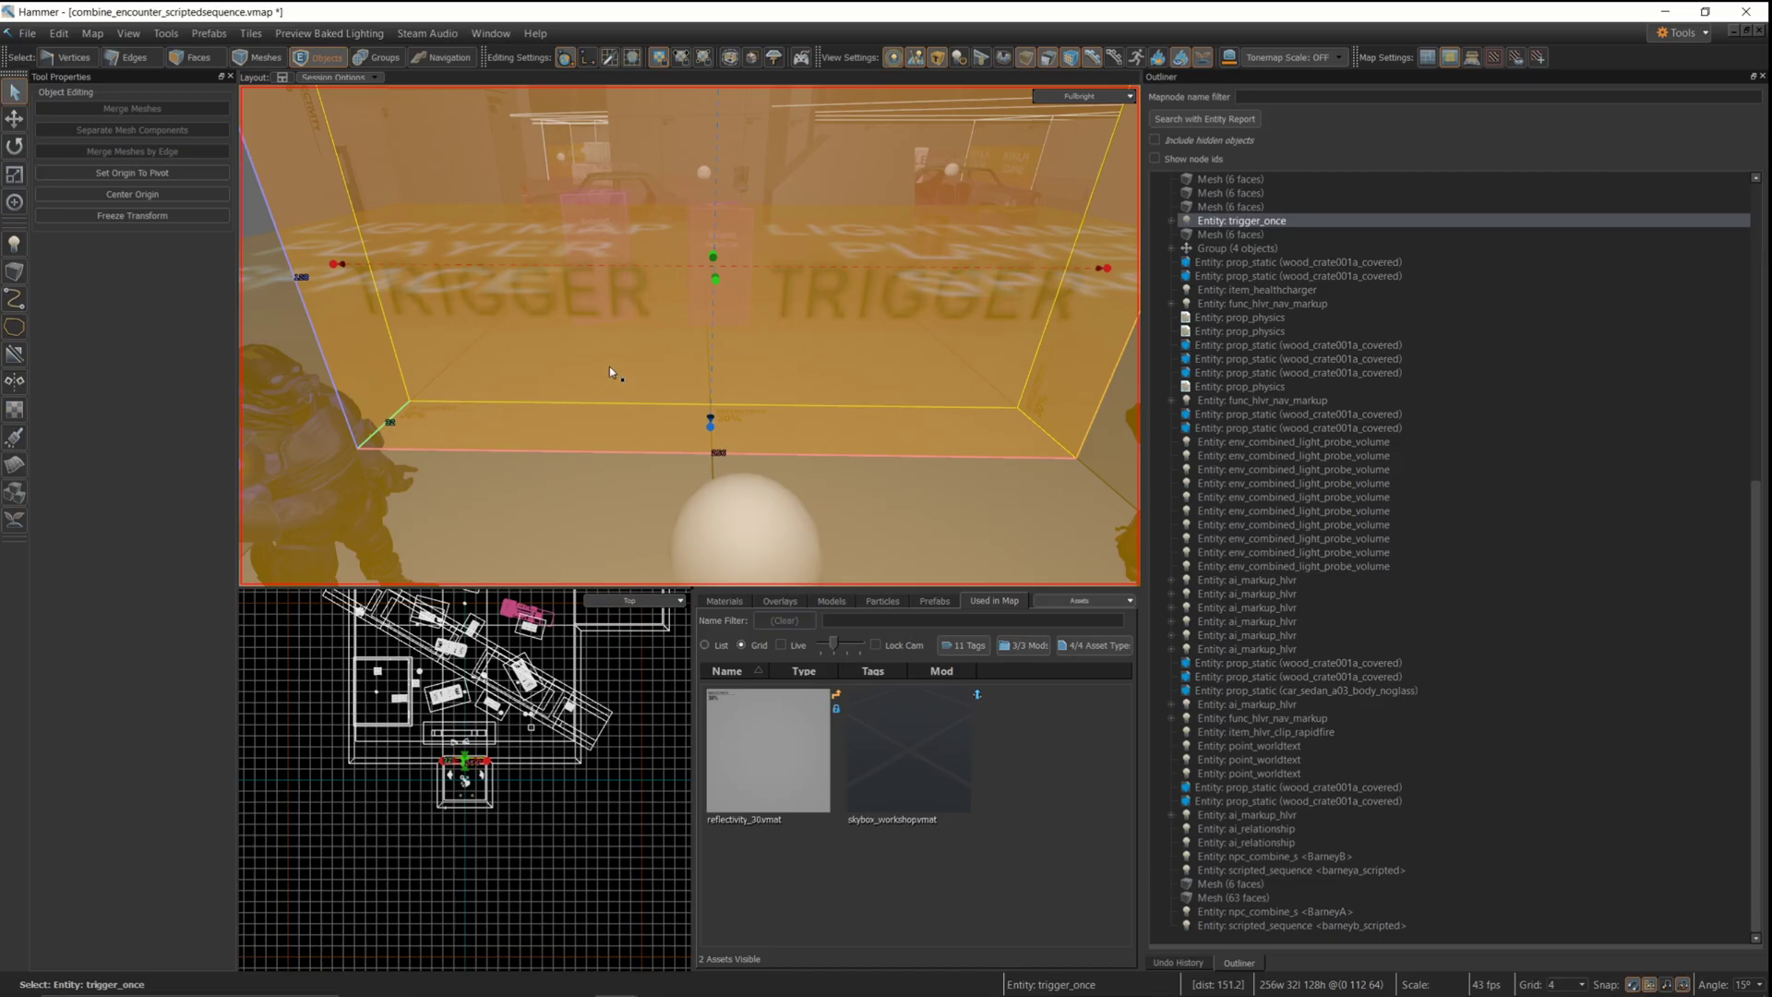
Retarget the trigger_once entity's existing OnTrigger output to barneya_scripted, keeping BeginSequence as its input
{"action": "scroll", "coordinate": [611, 371], "scroll_direction": "up", "scroll_amount": 2}
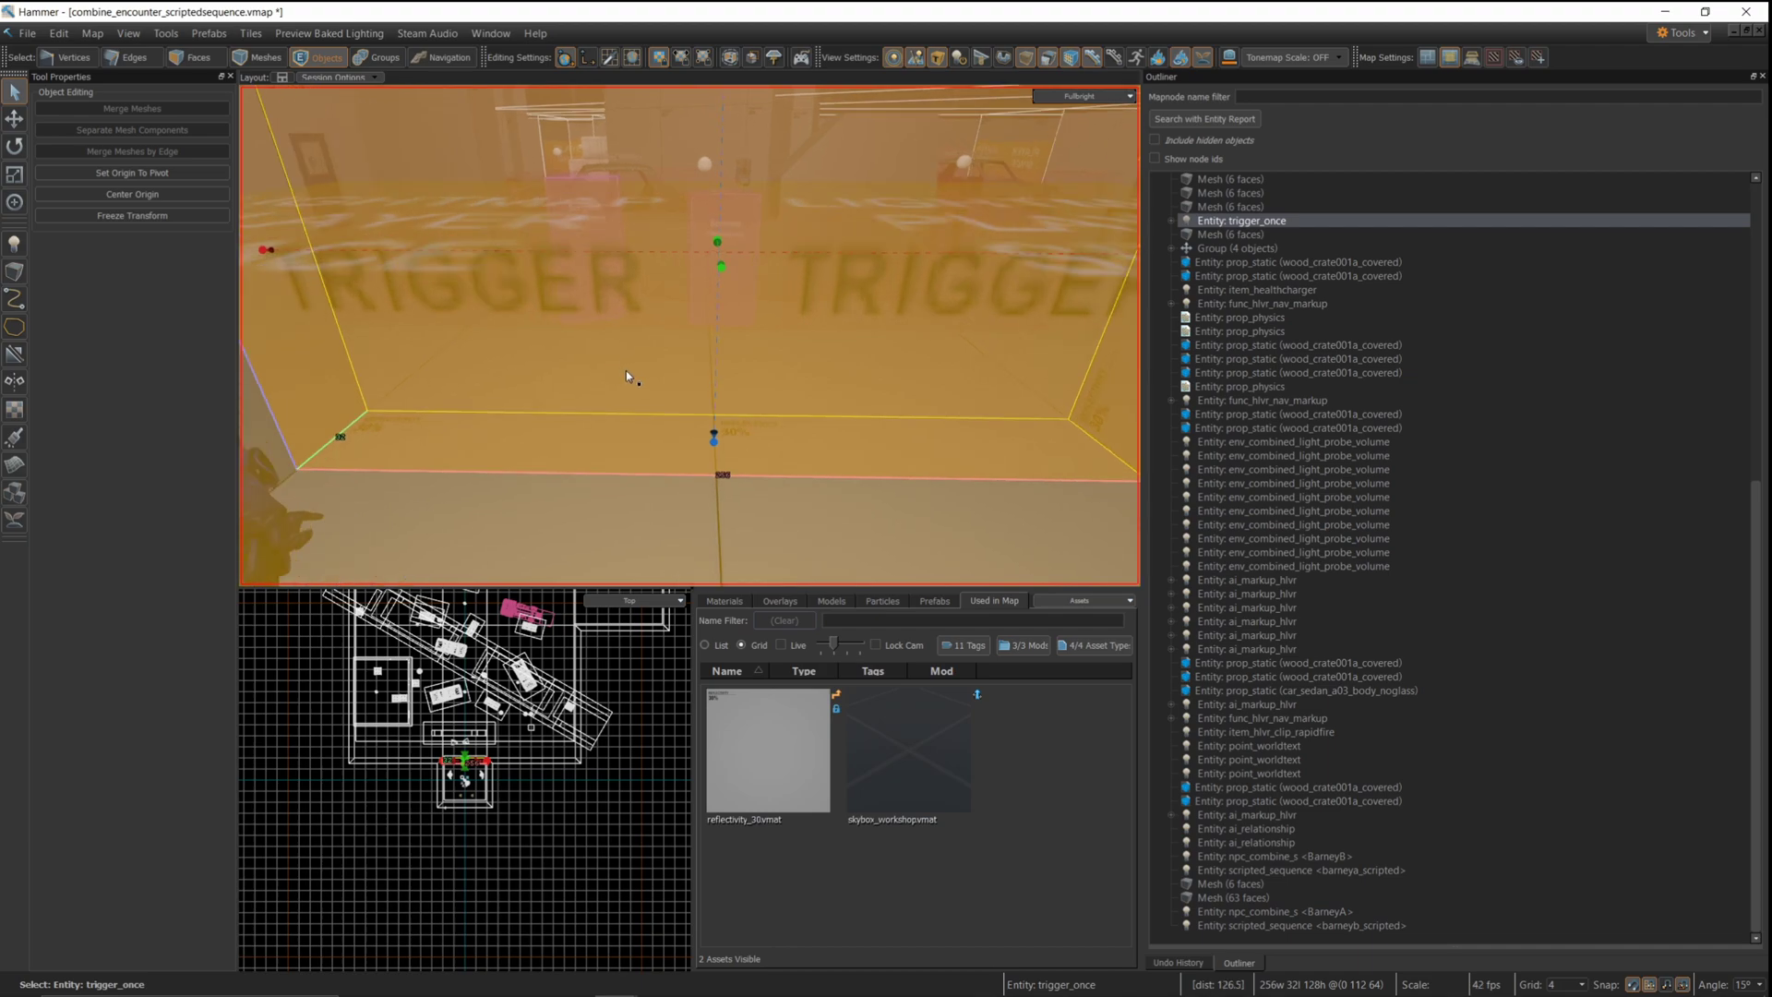
{"action": "scroll", "coordinate": [627, 375], "scroll_direction": "up", "scroll_amount": 5}
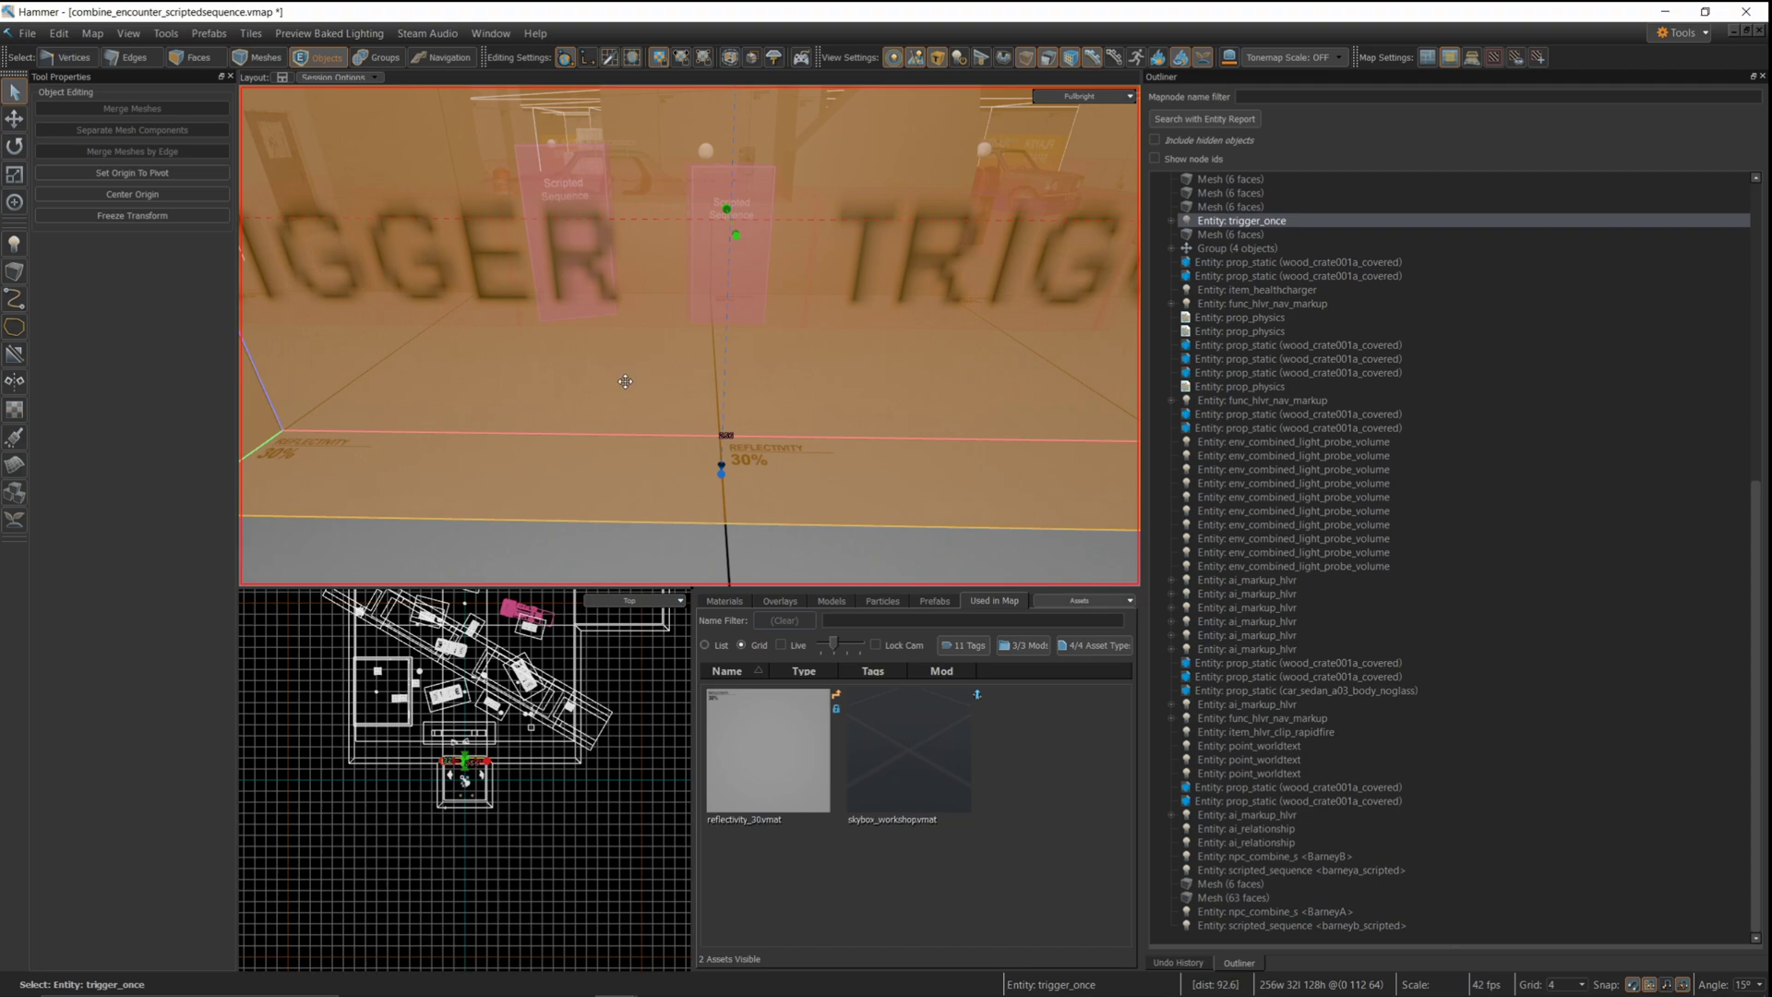
{"action": "double_click", "coordinate": [624, 381]}
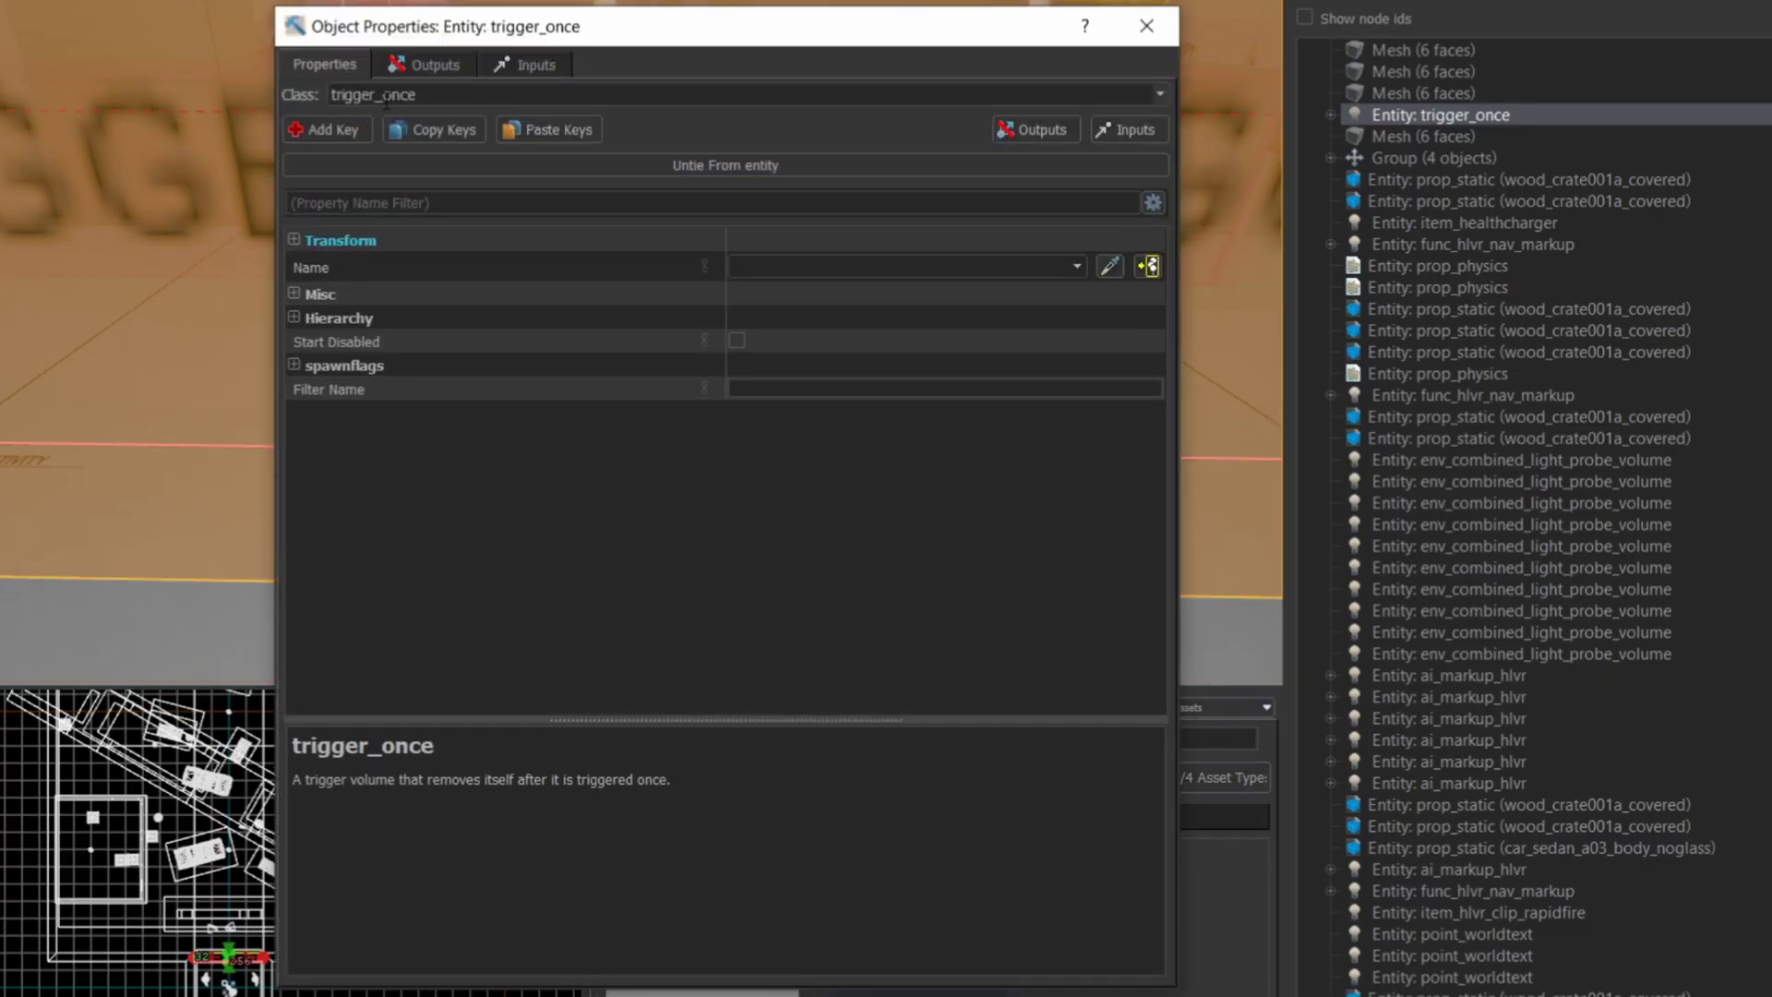
{"action": "left_click", "coordinate": [427, 67]}
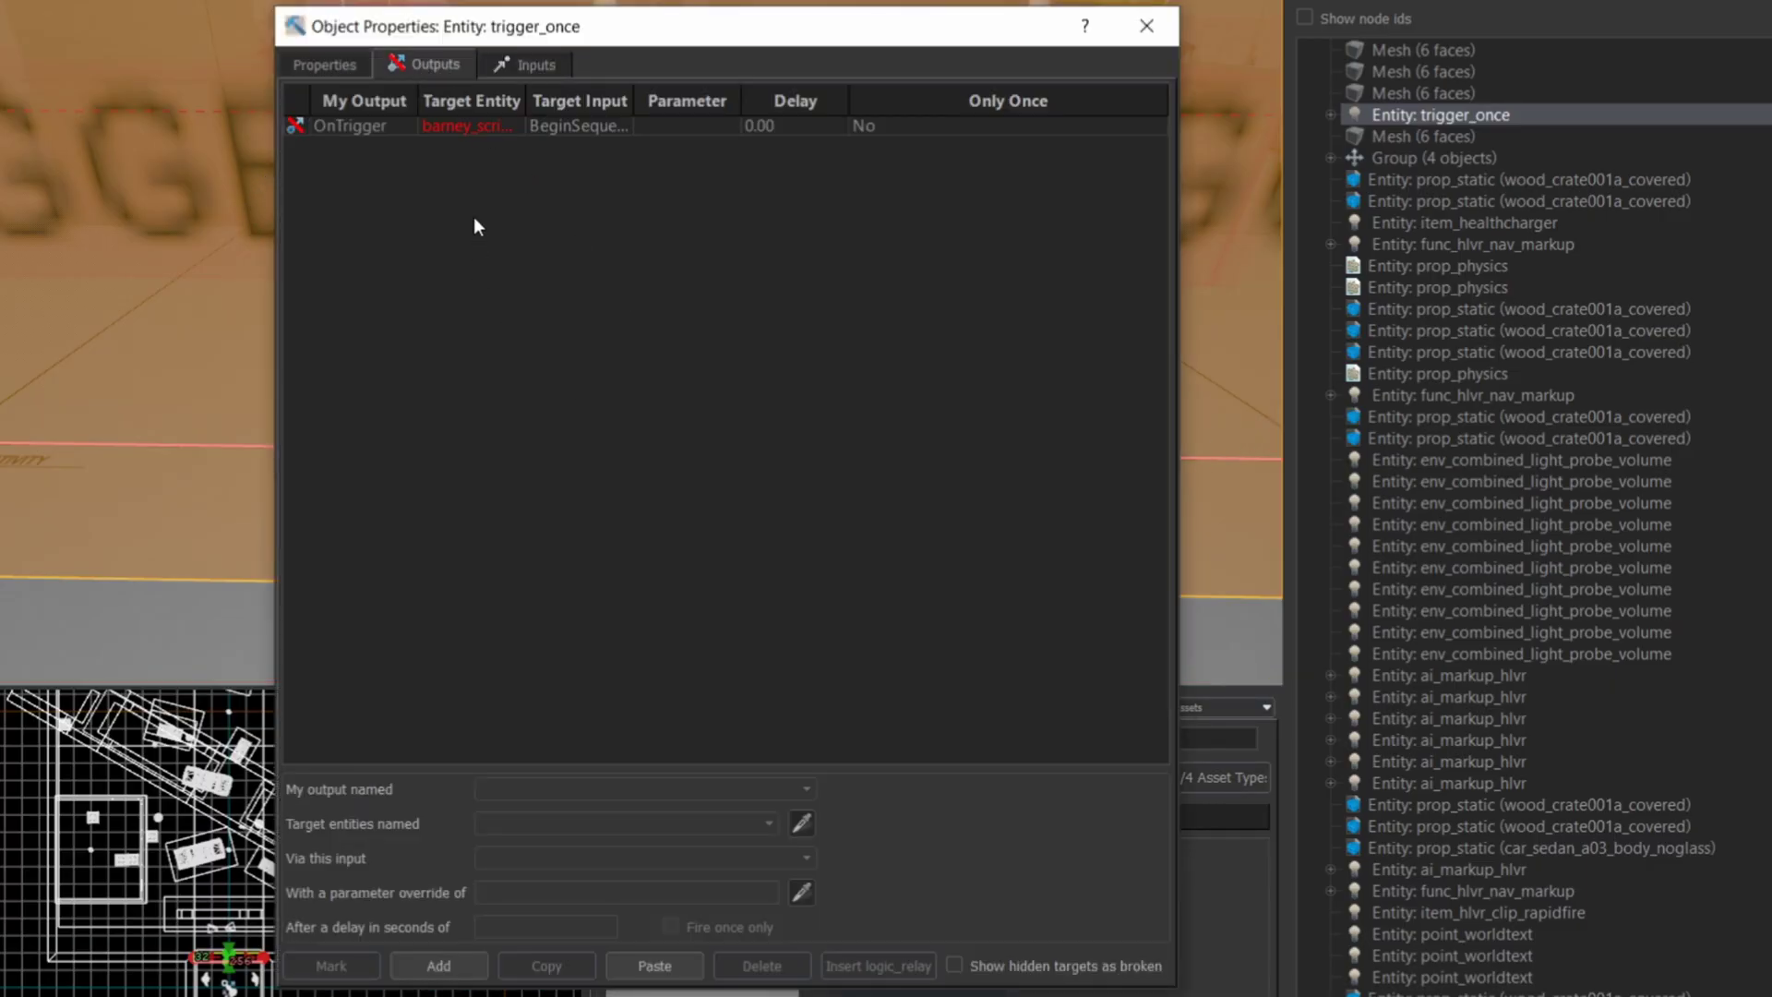
{"action": "left_click", "coordinate": [484, 130]}
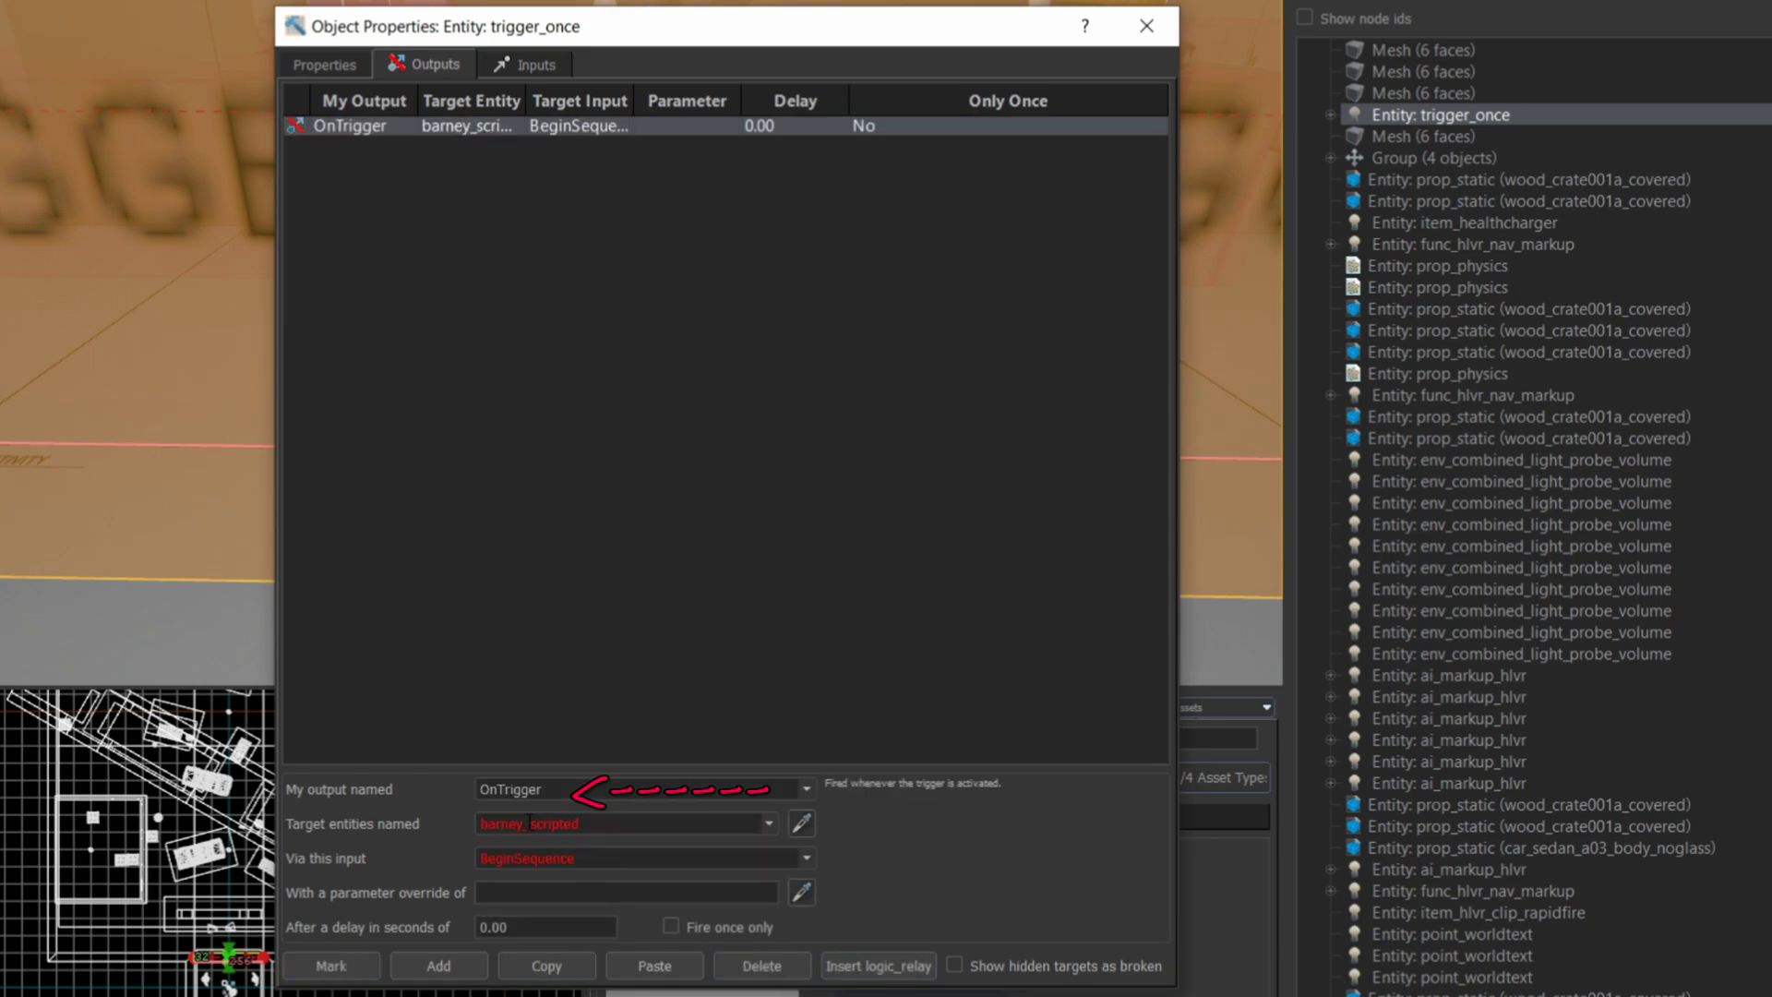
{"action": "mouse_move", "coordinate": [535, 834]}
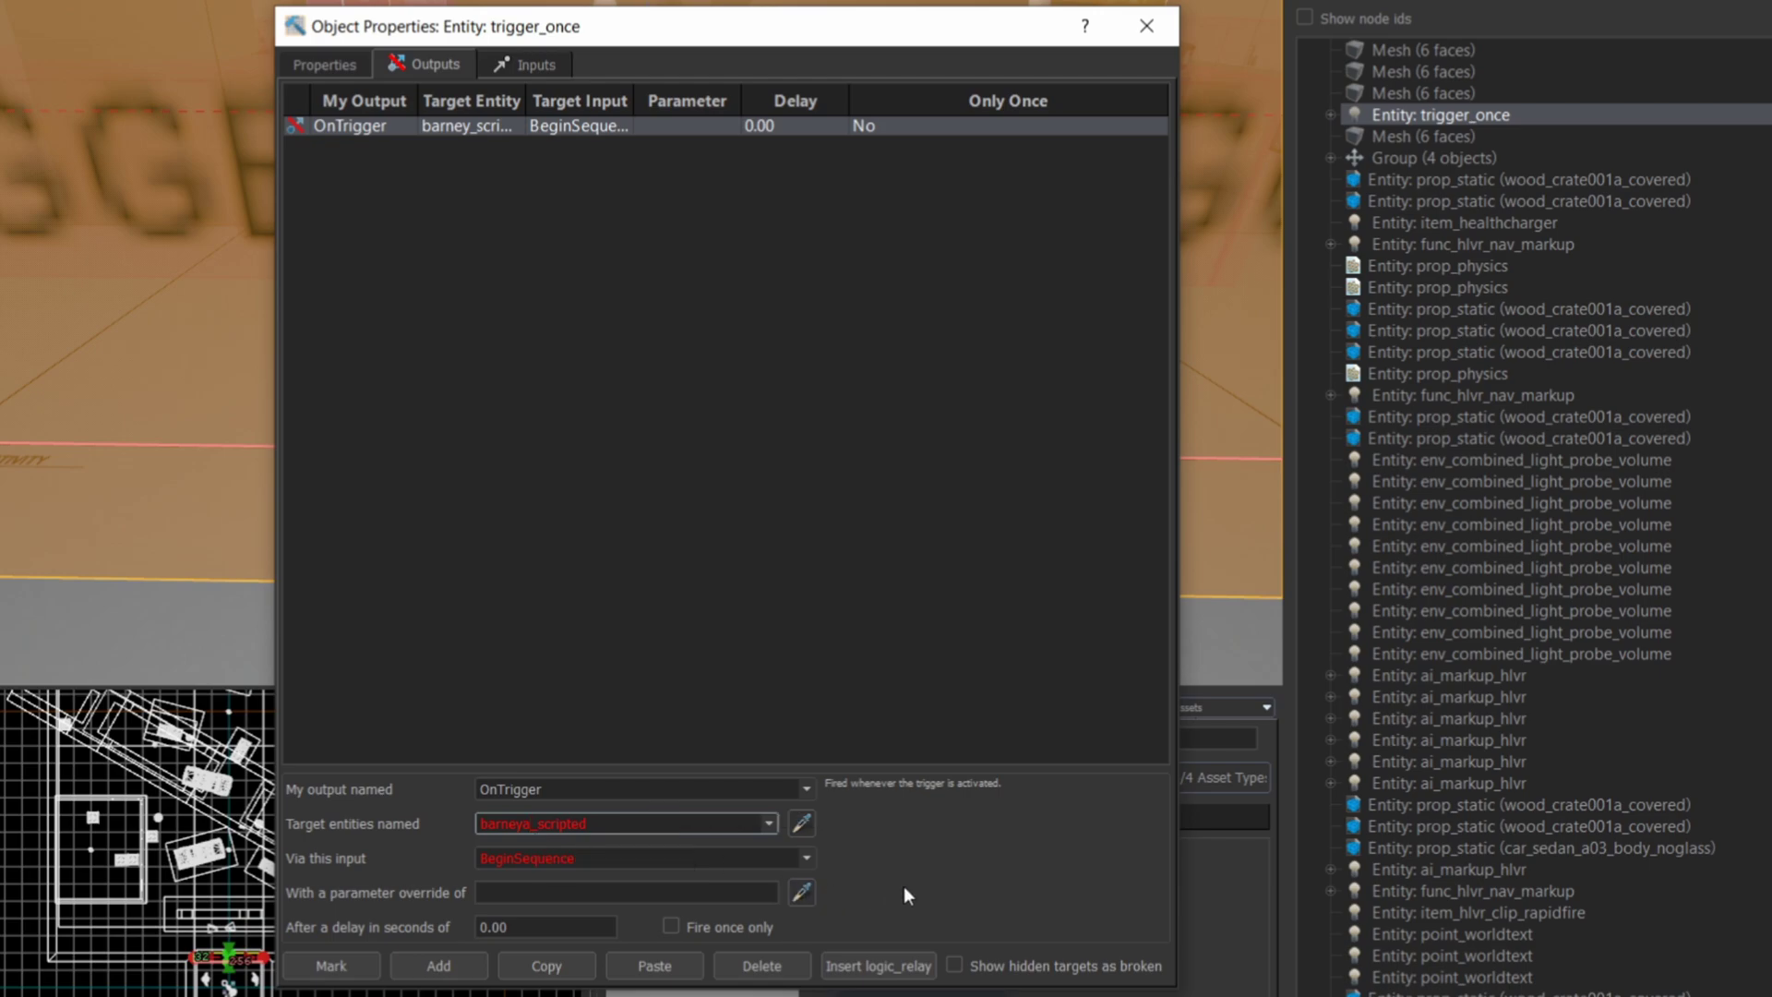
{"action": "key", "text": "Return"}
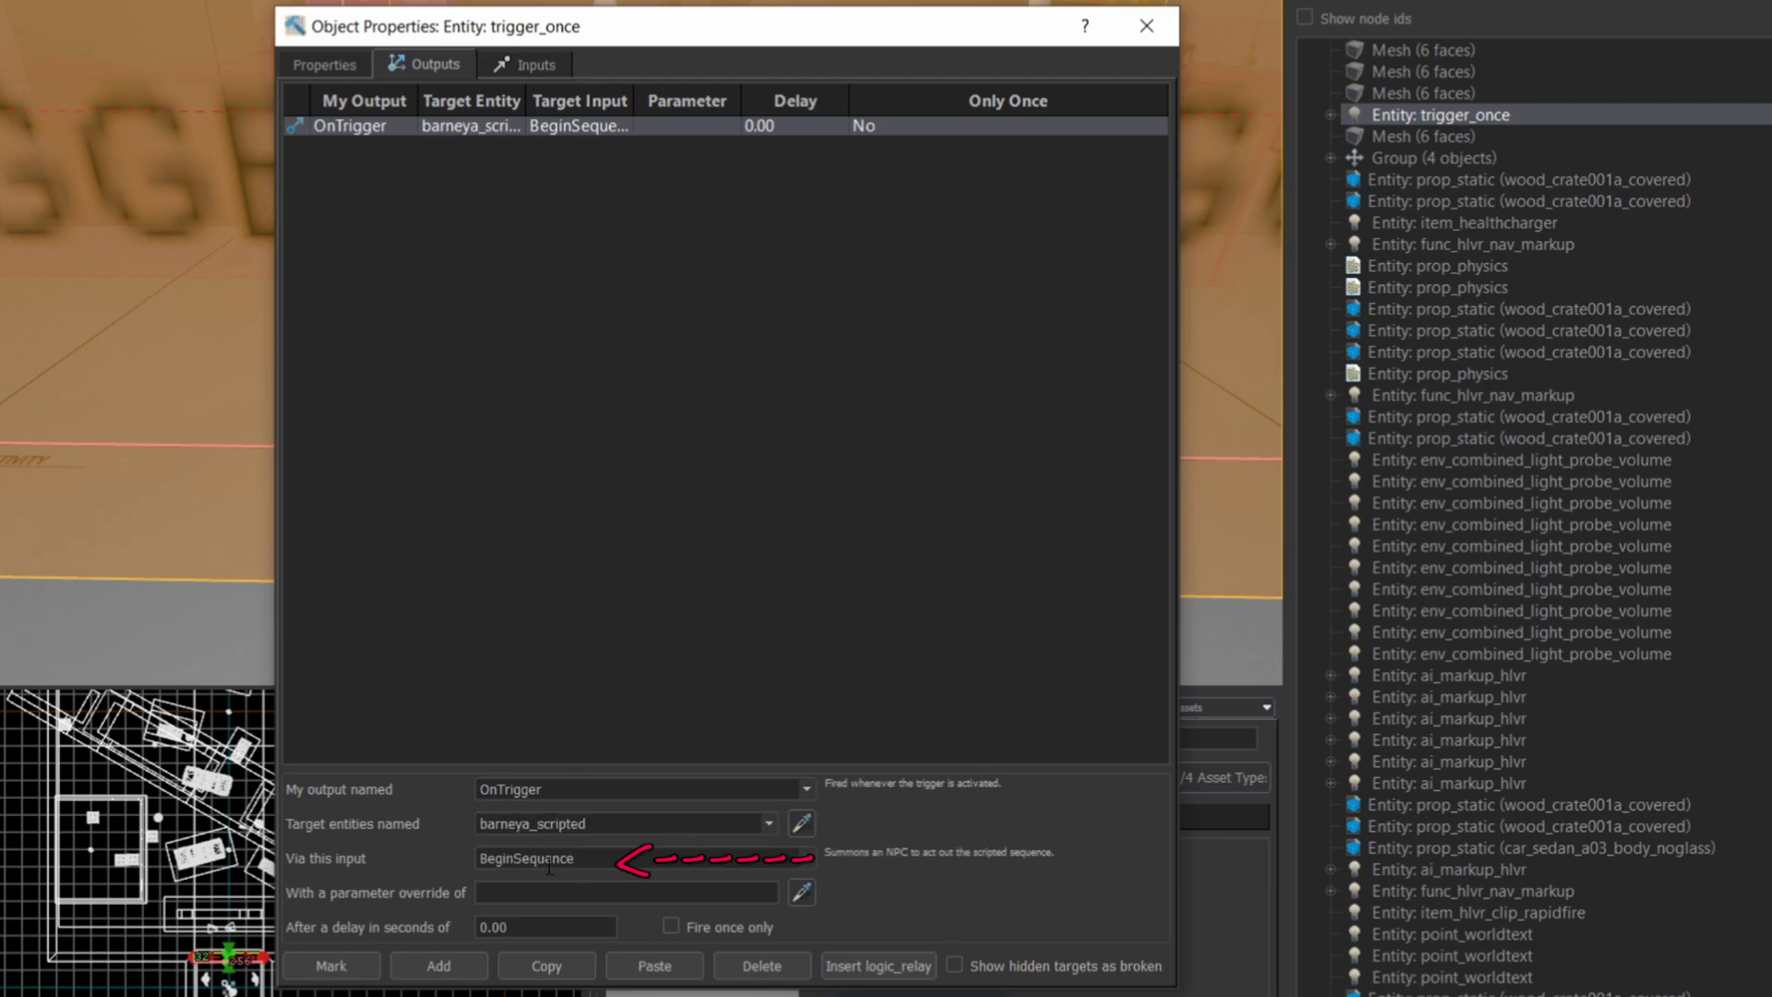
Add a second OnTrigger output to the trigger_once that fires BeginSequence on barneyb_scripted
{"action": "left_click", "coordinate": [429, 963]}
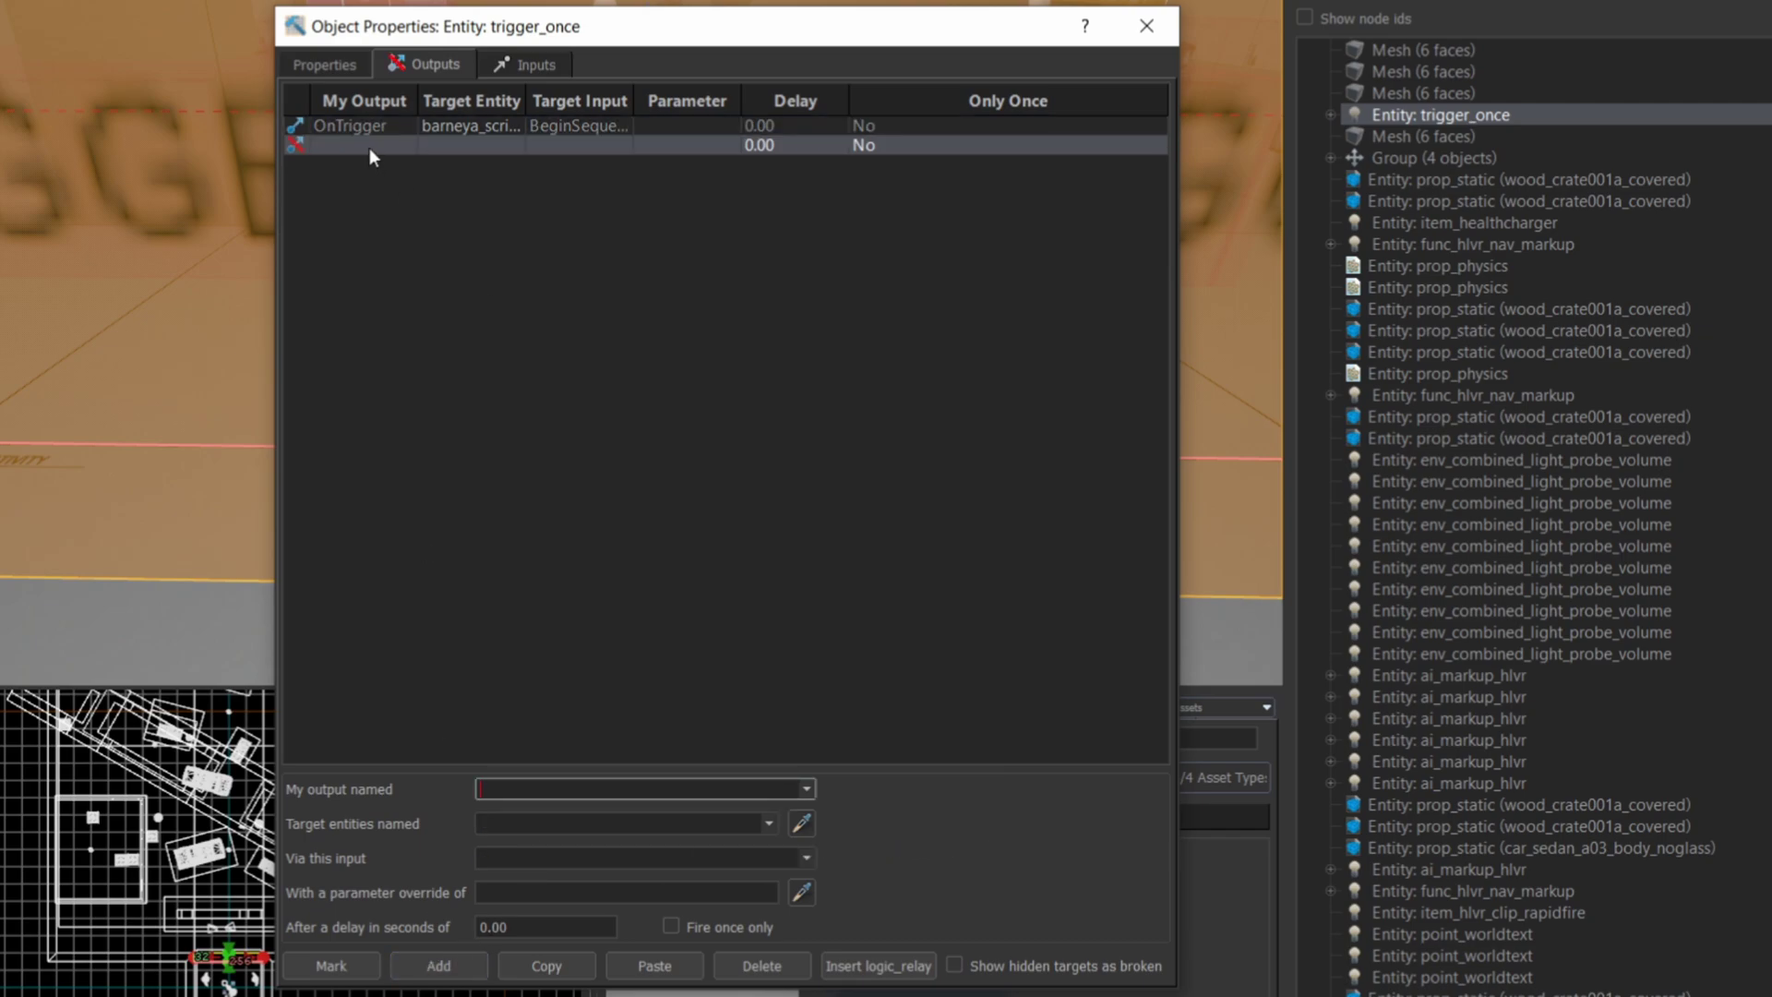
{"action": "type", "text": "OnTri"}
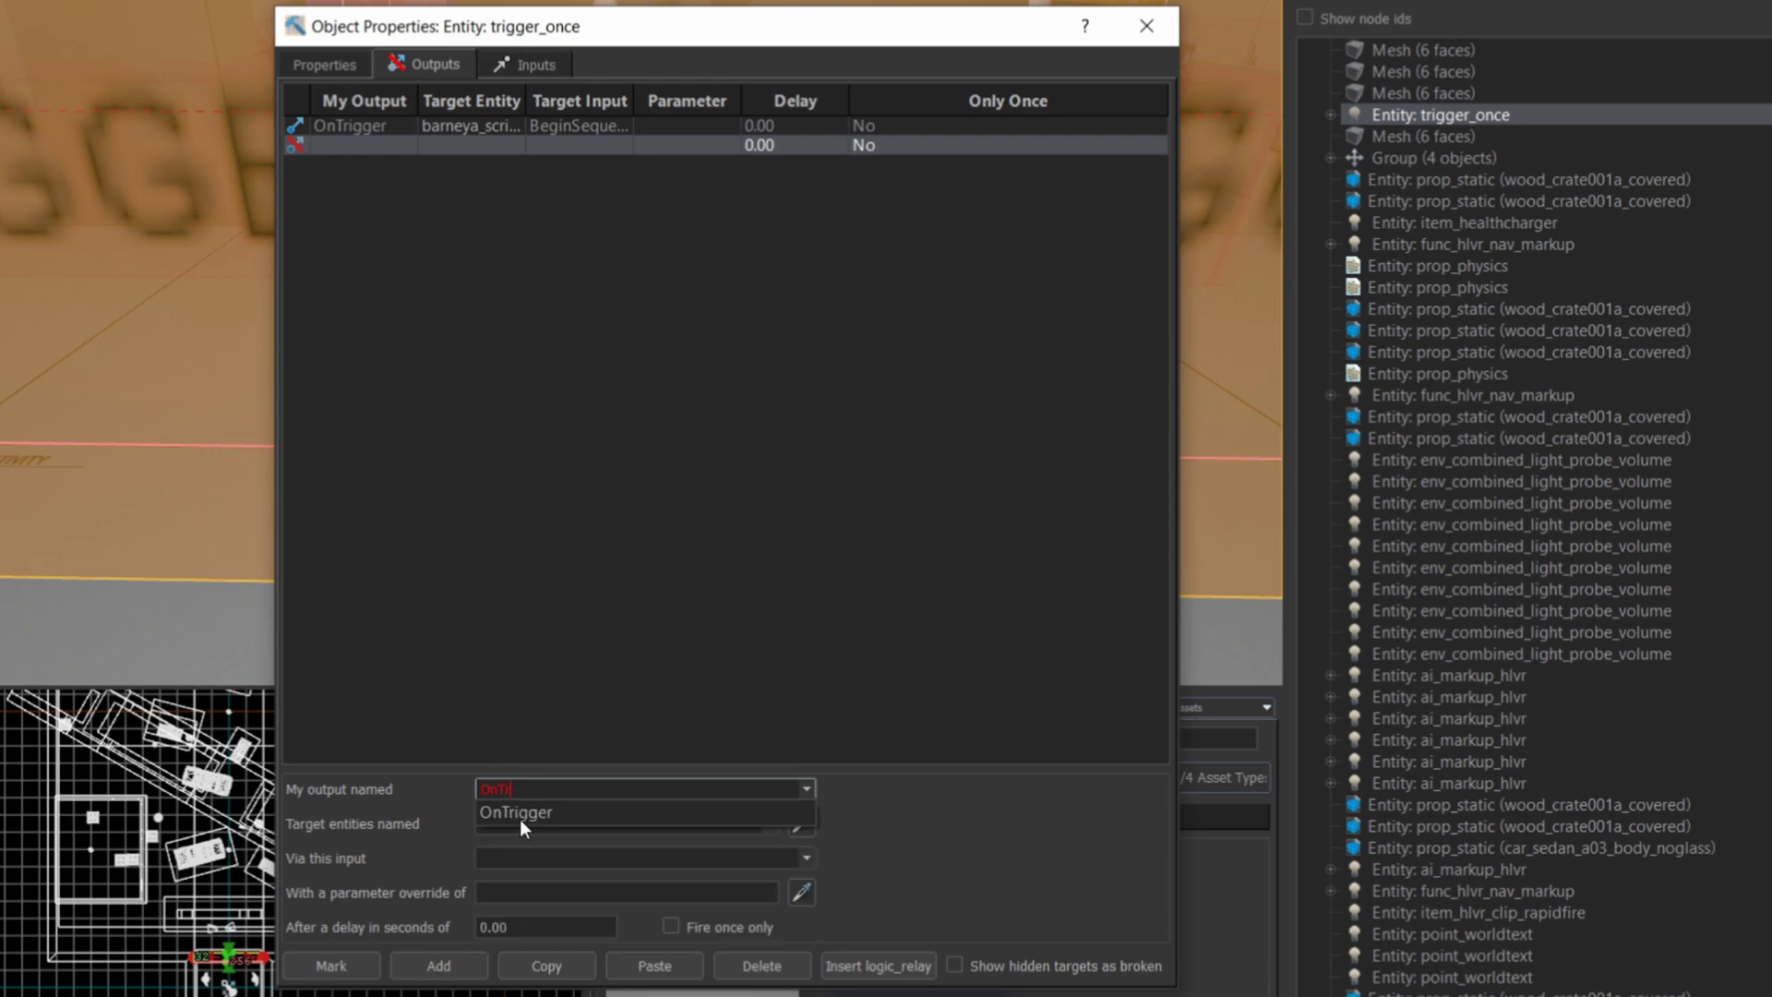
{"action": "left_click", "coordinate": [519, 815]}
{"action": "left_click", "coordinate": [519, 822]}
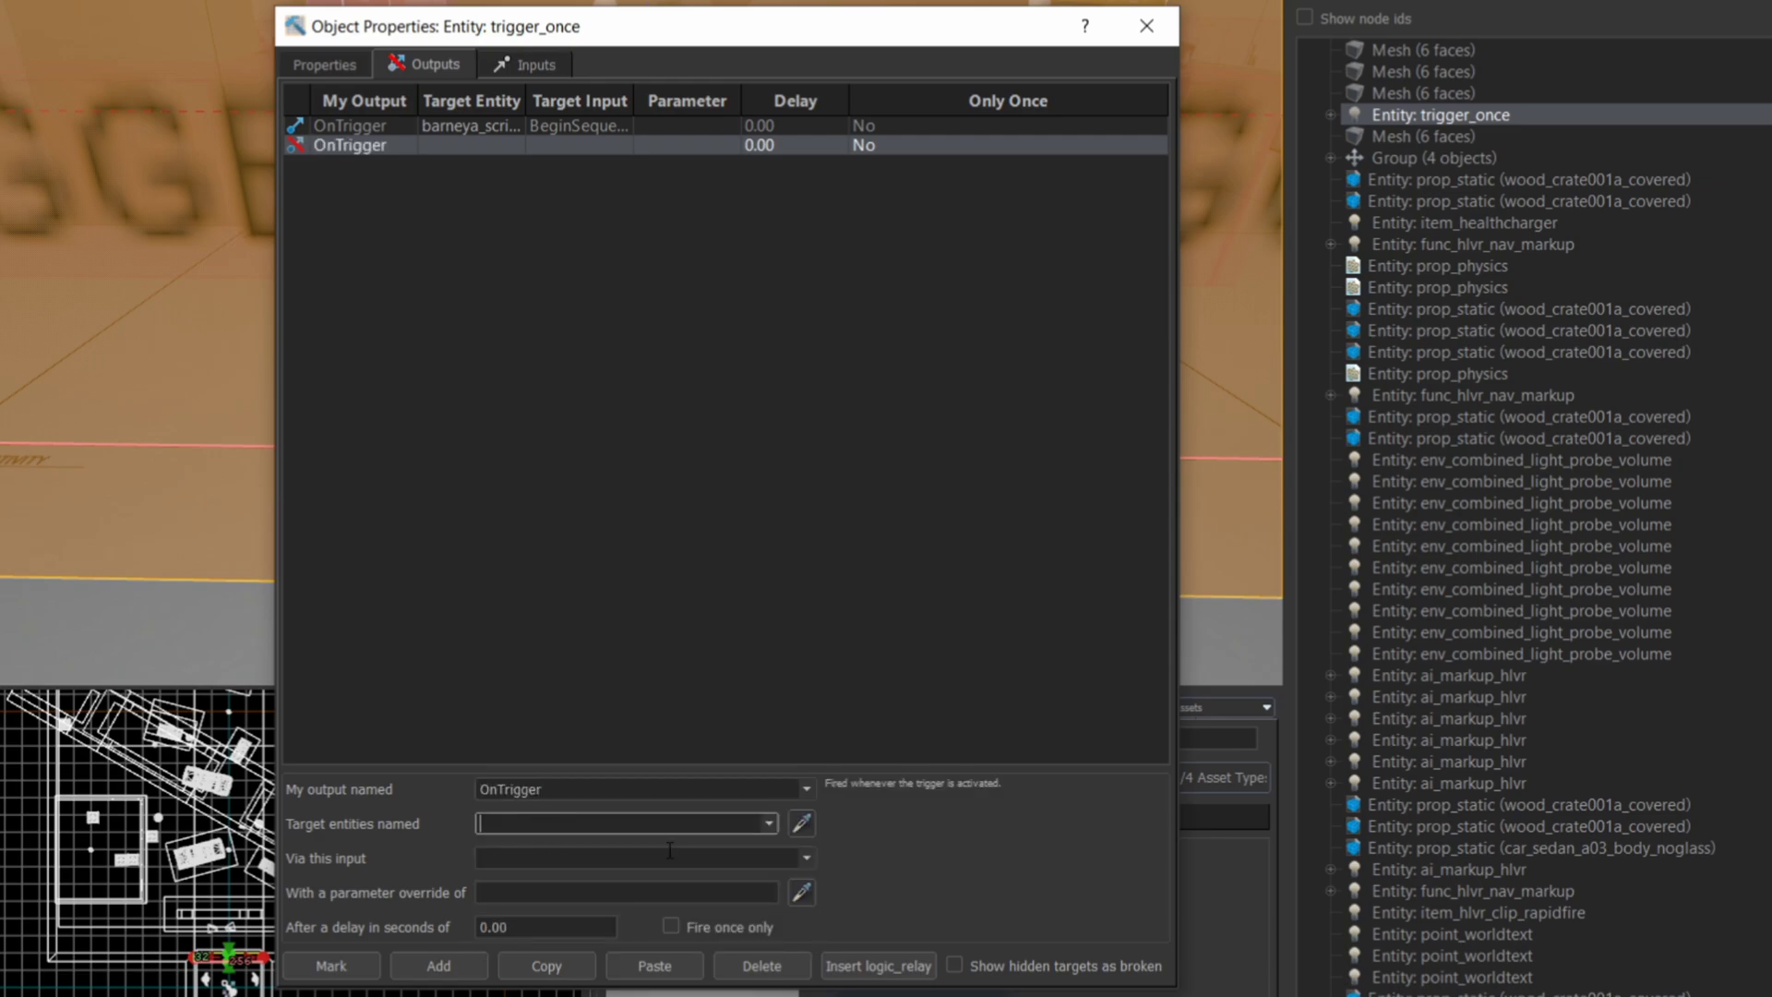
{"action": "type", "text": "bar"}
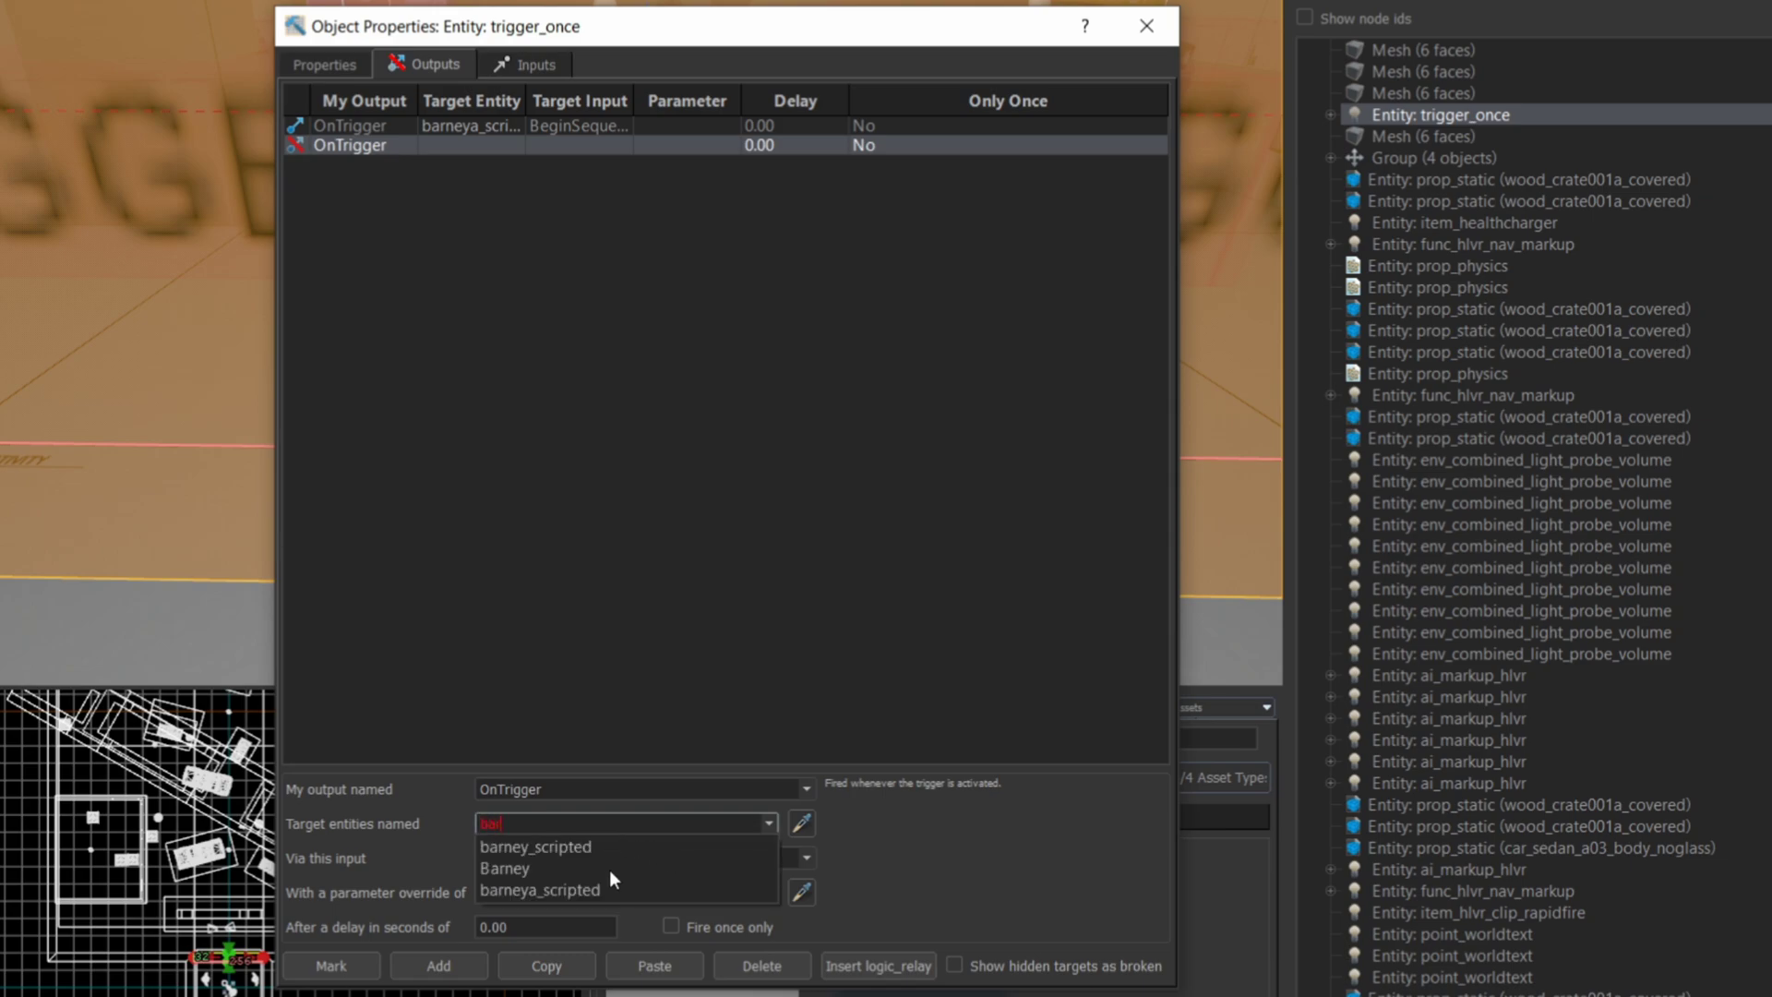
{"action": "type", "text": "neyb_"}
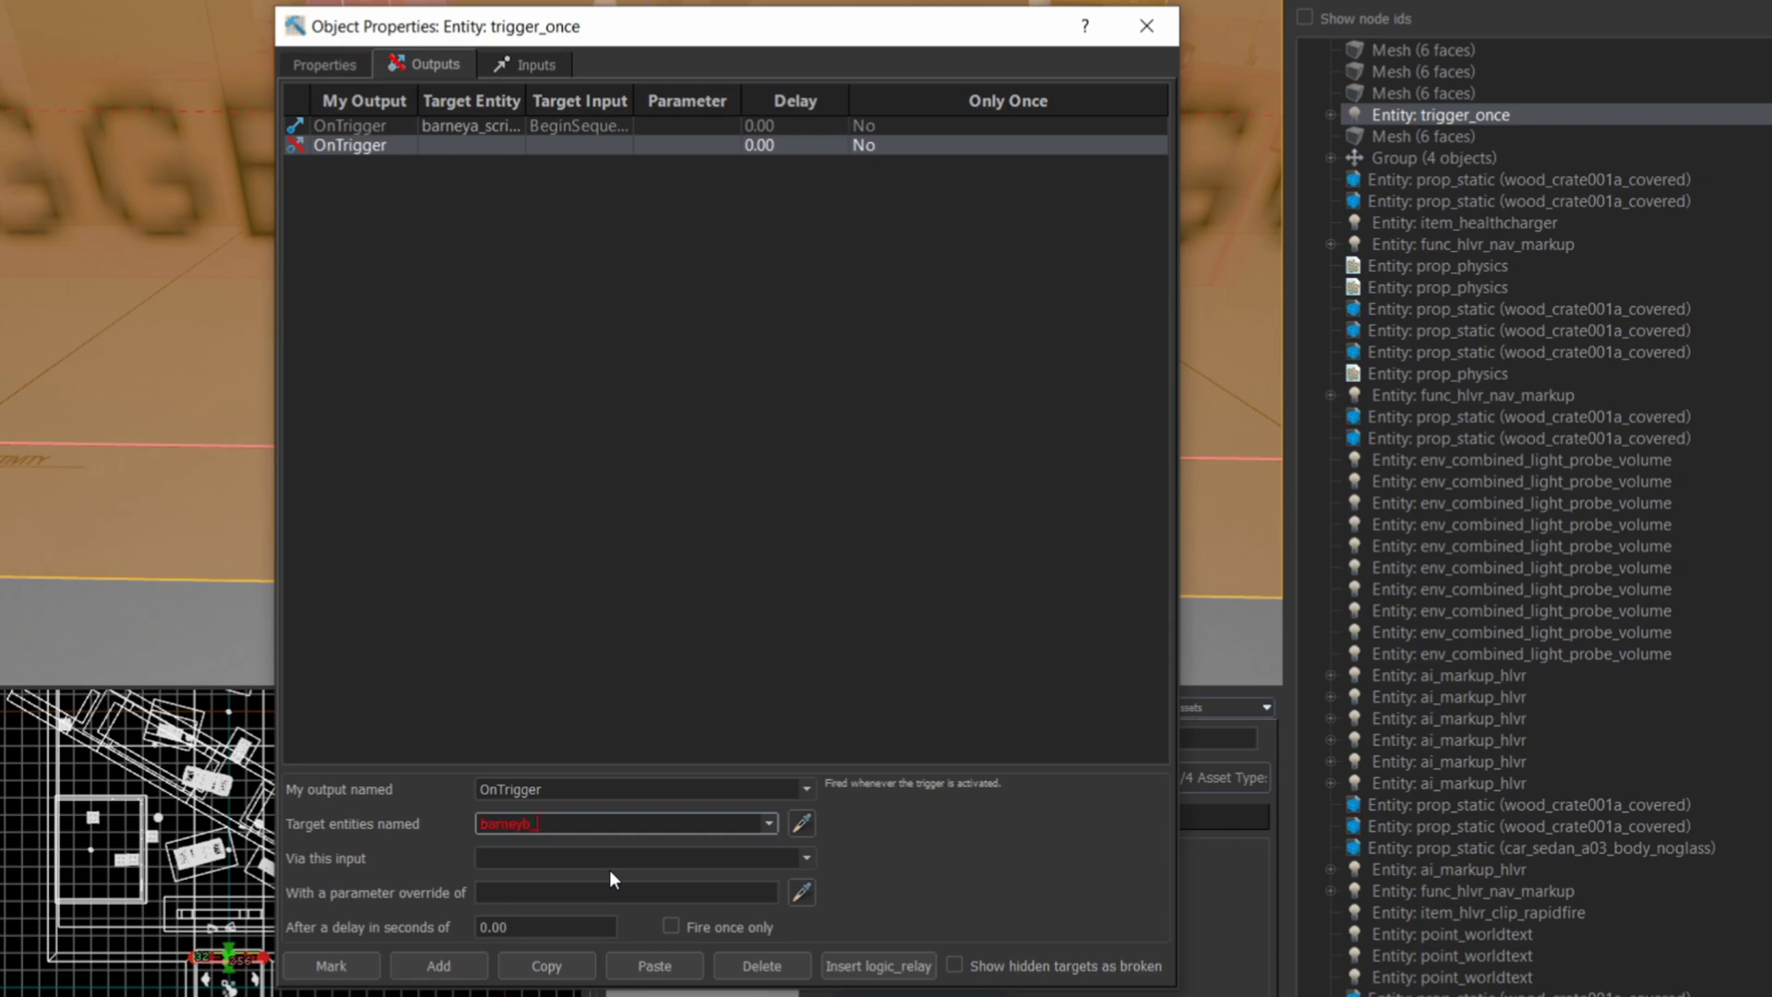
{"action": "type", "text": "scripted"}
{"action": "left_click", "coordinate": [612, 856]}
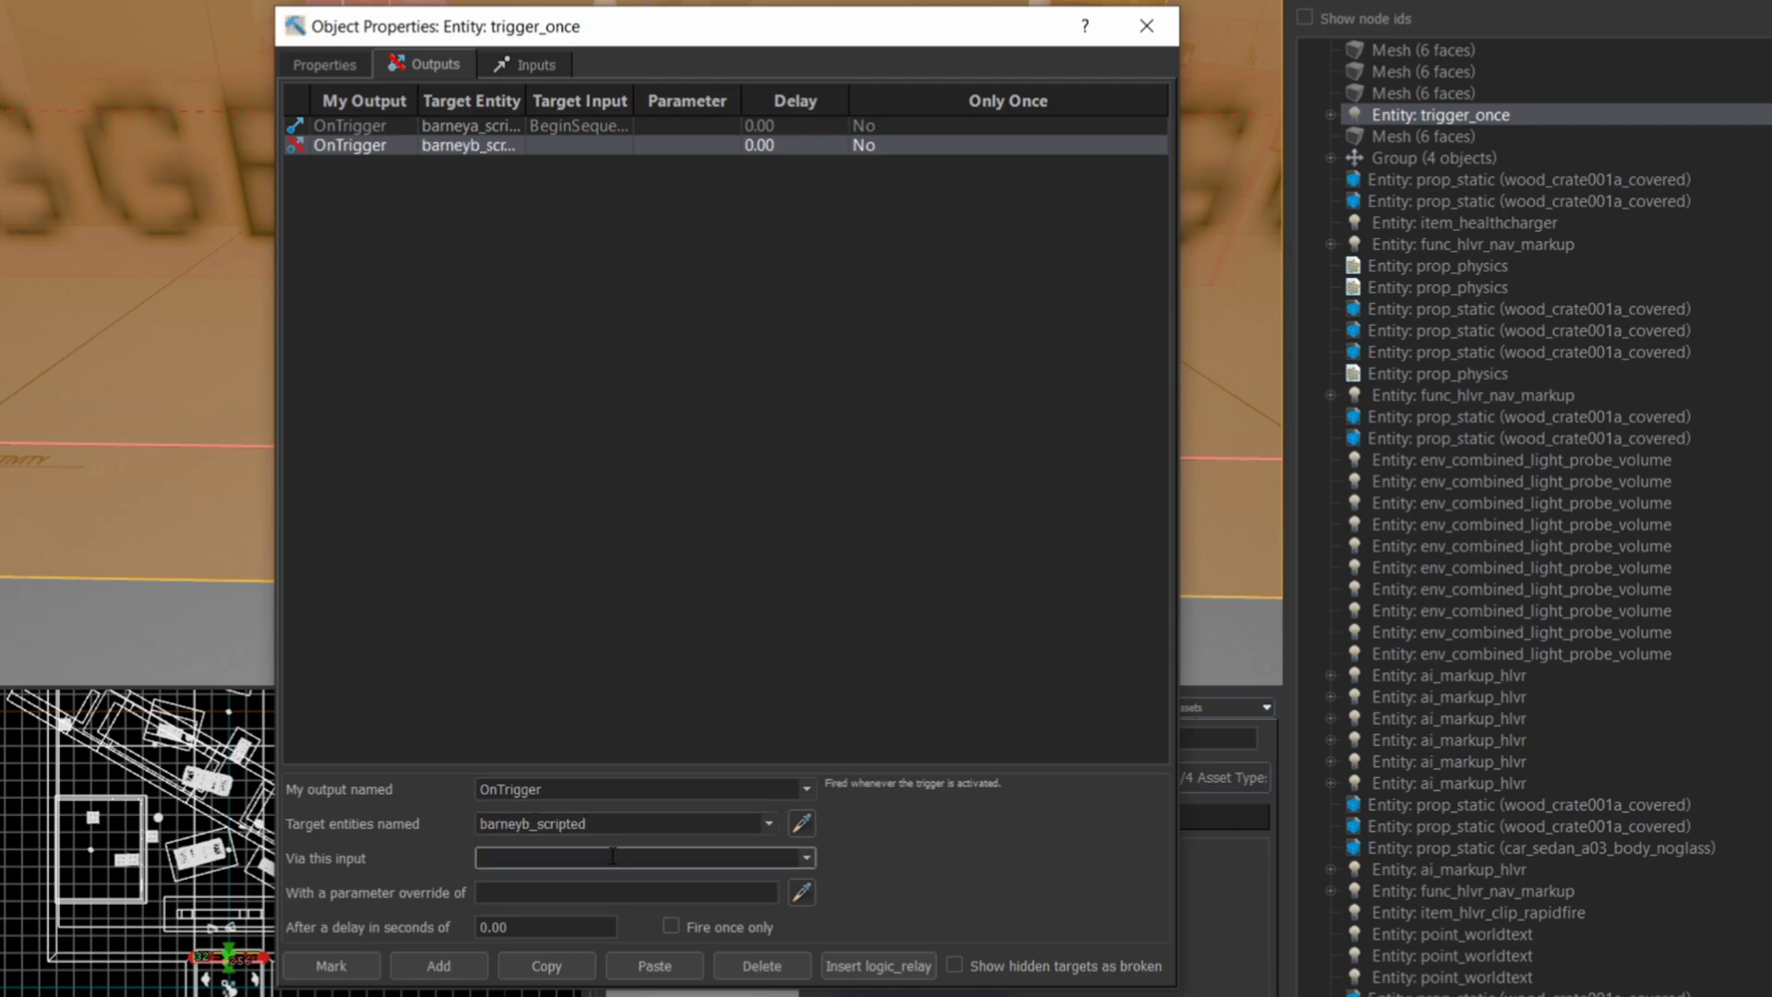
{"action": "type", "text": "Beg"}
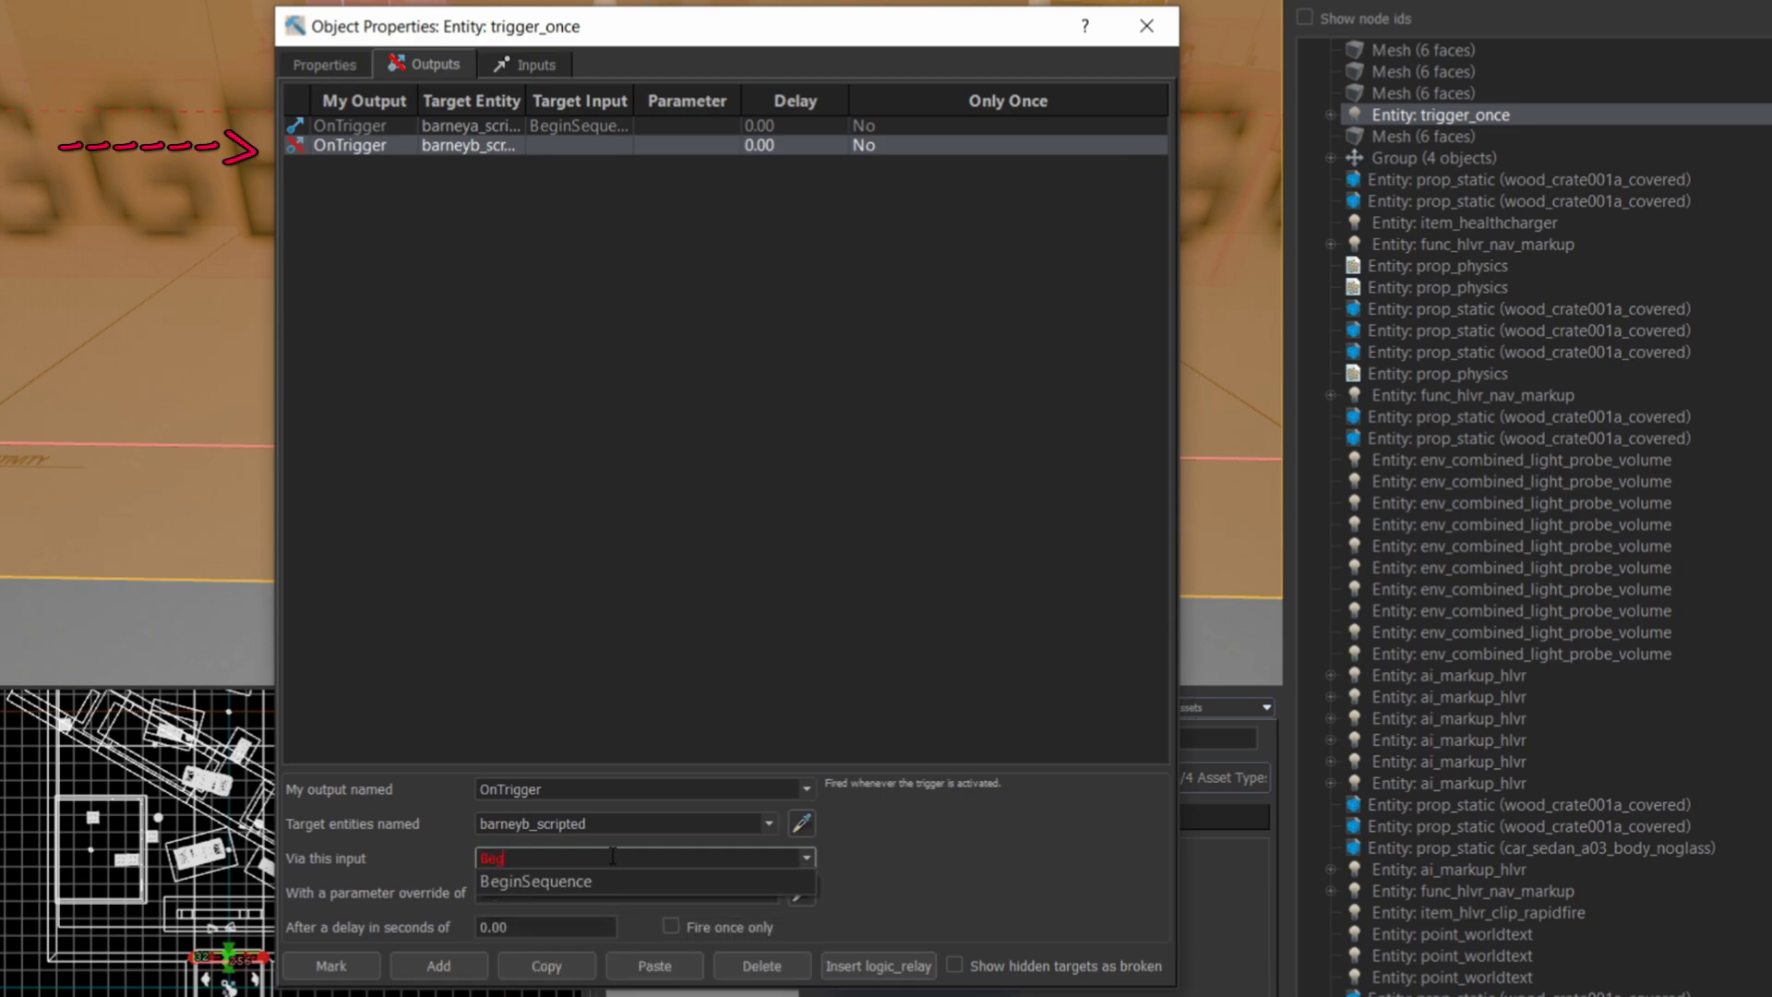
{"action": "left_click", "coordinate": [615, 881]}
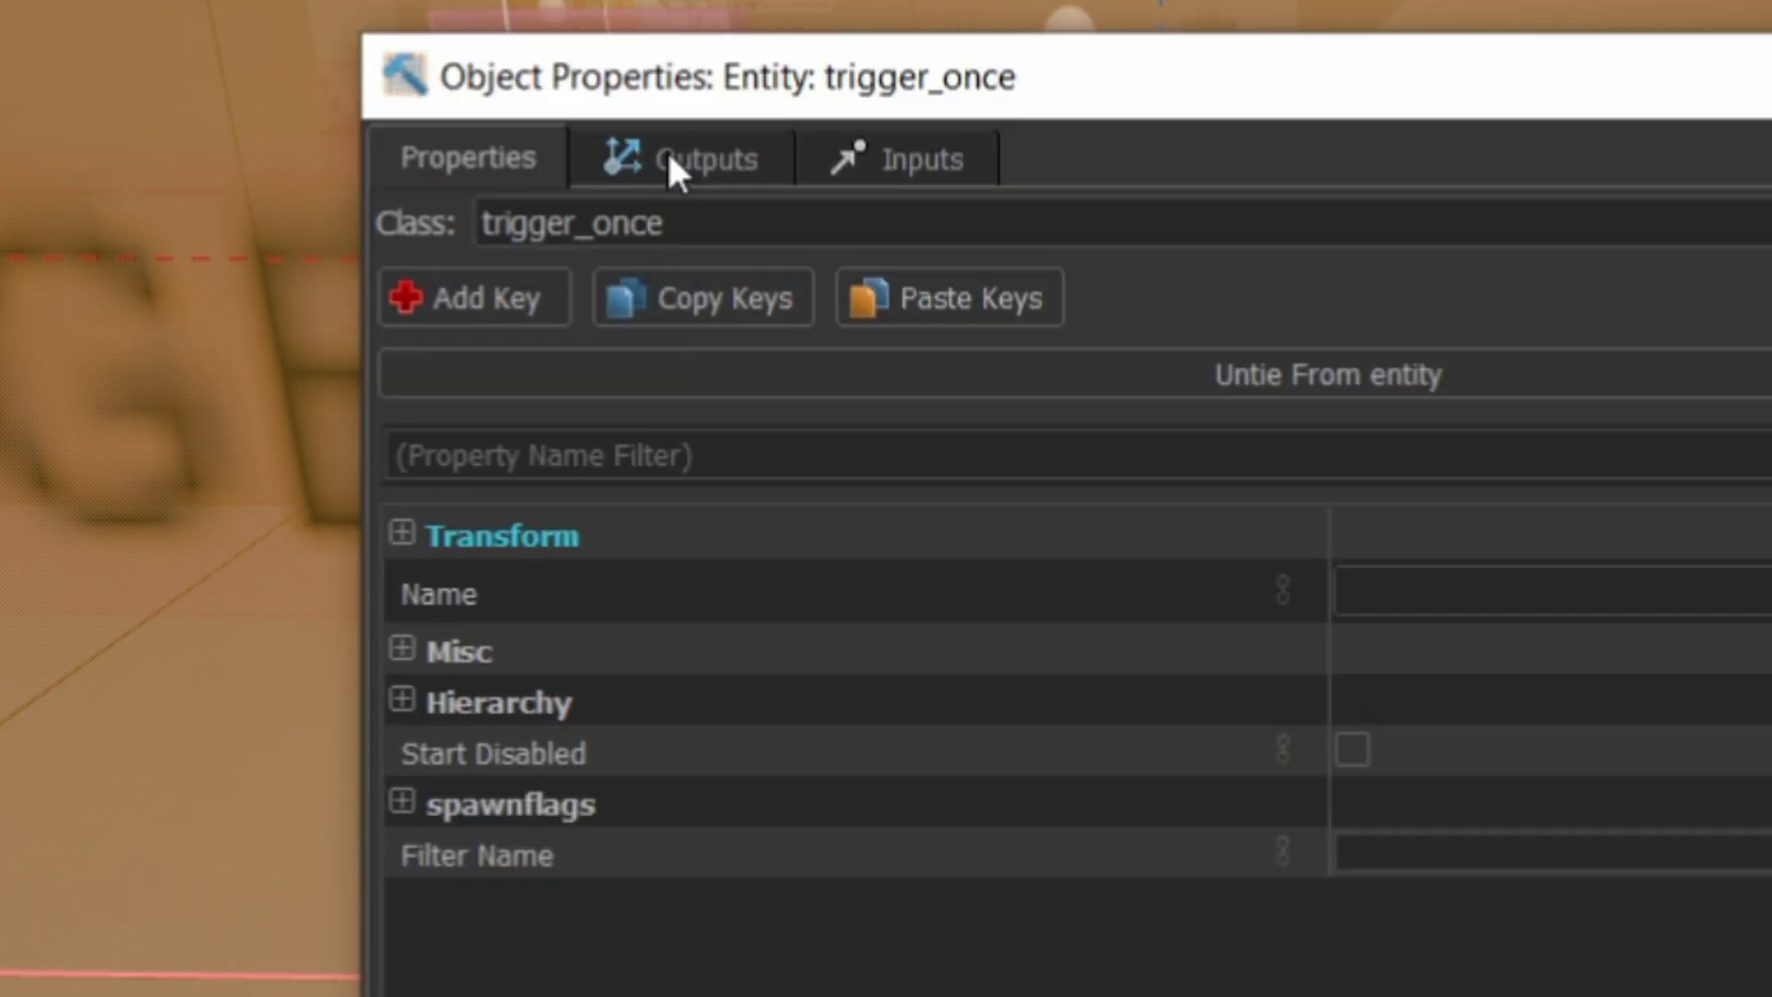
{"action": "left_click", "coordinate": [671, 166]}
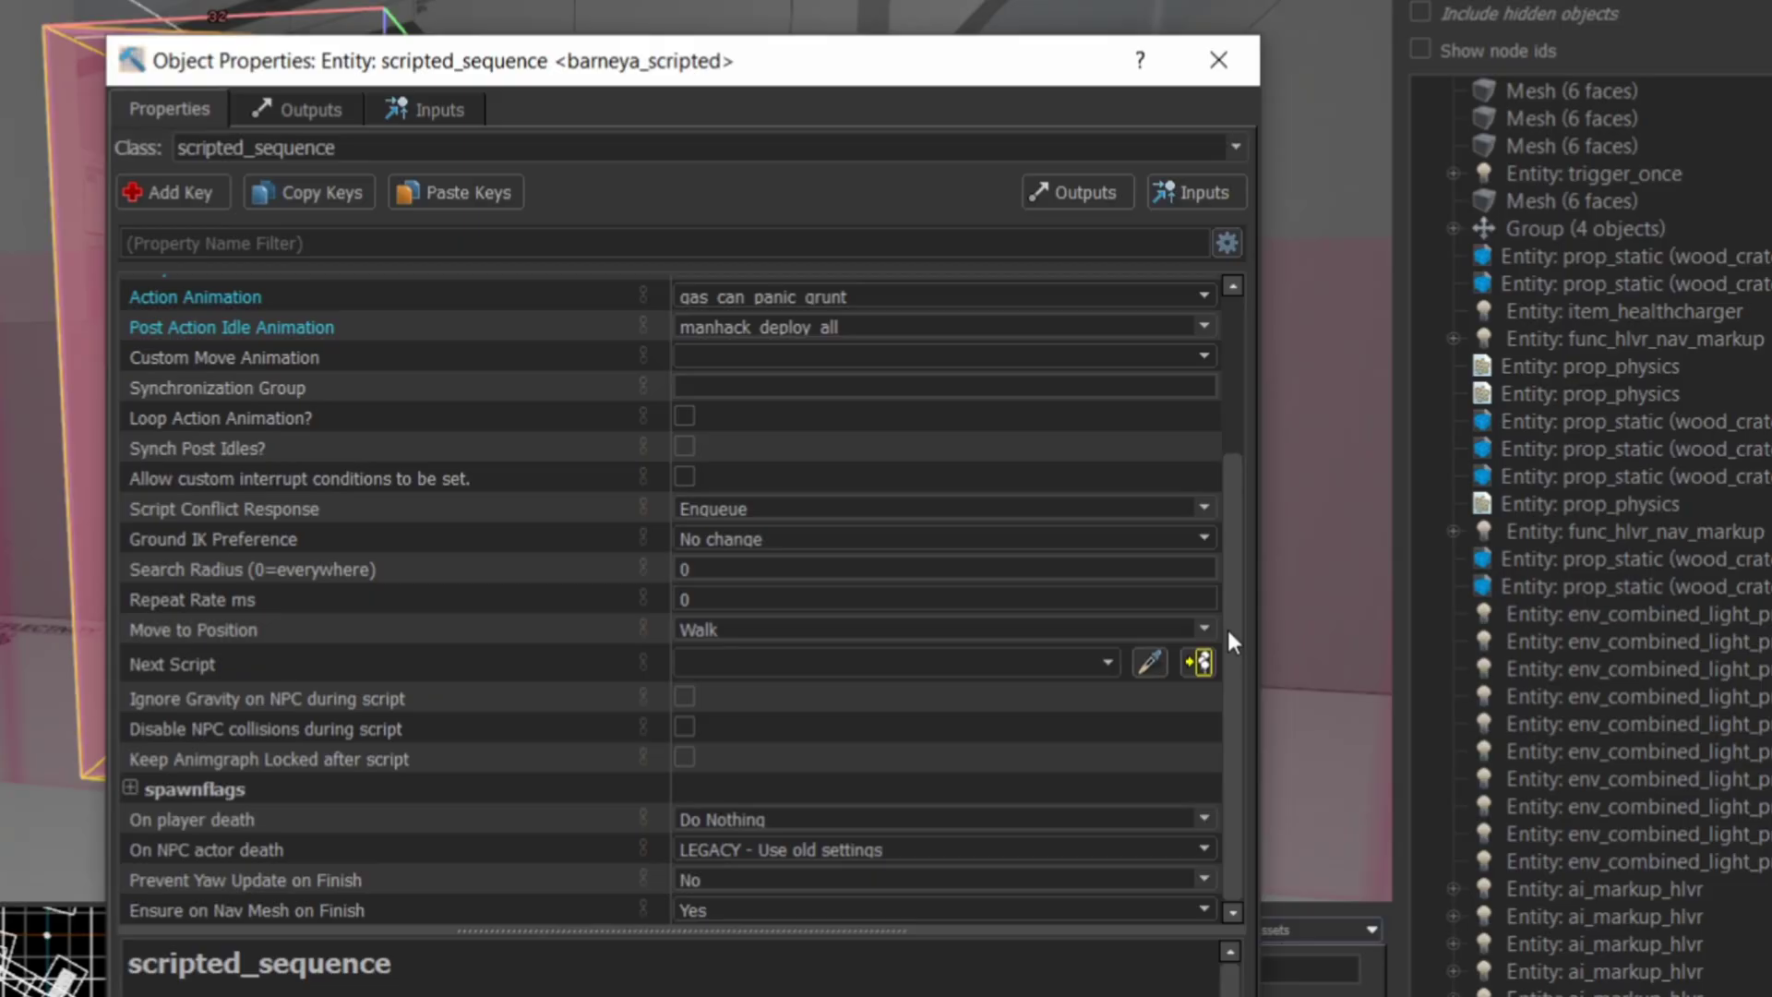
Enable the No Interruptions spawnflag on barneya_scripted
{"action": "left_click", "coordinate": [487, 738]}
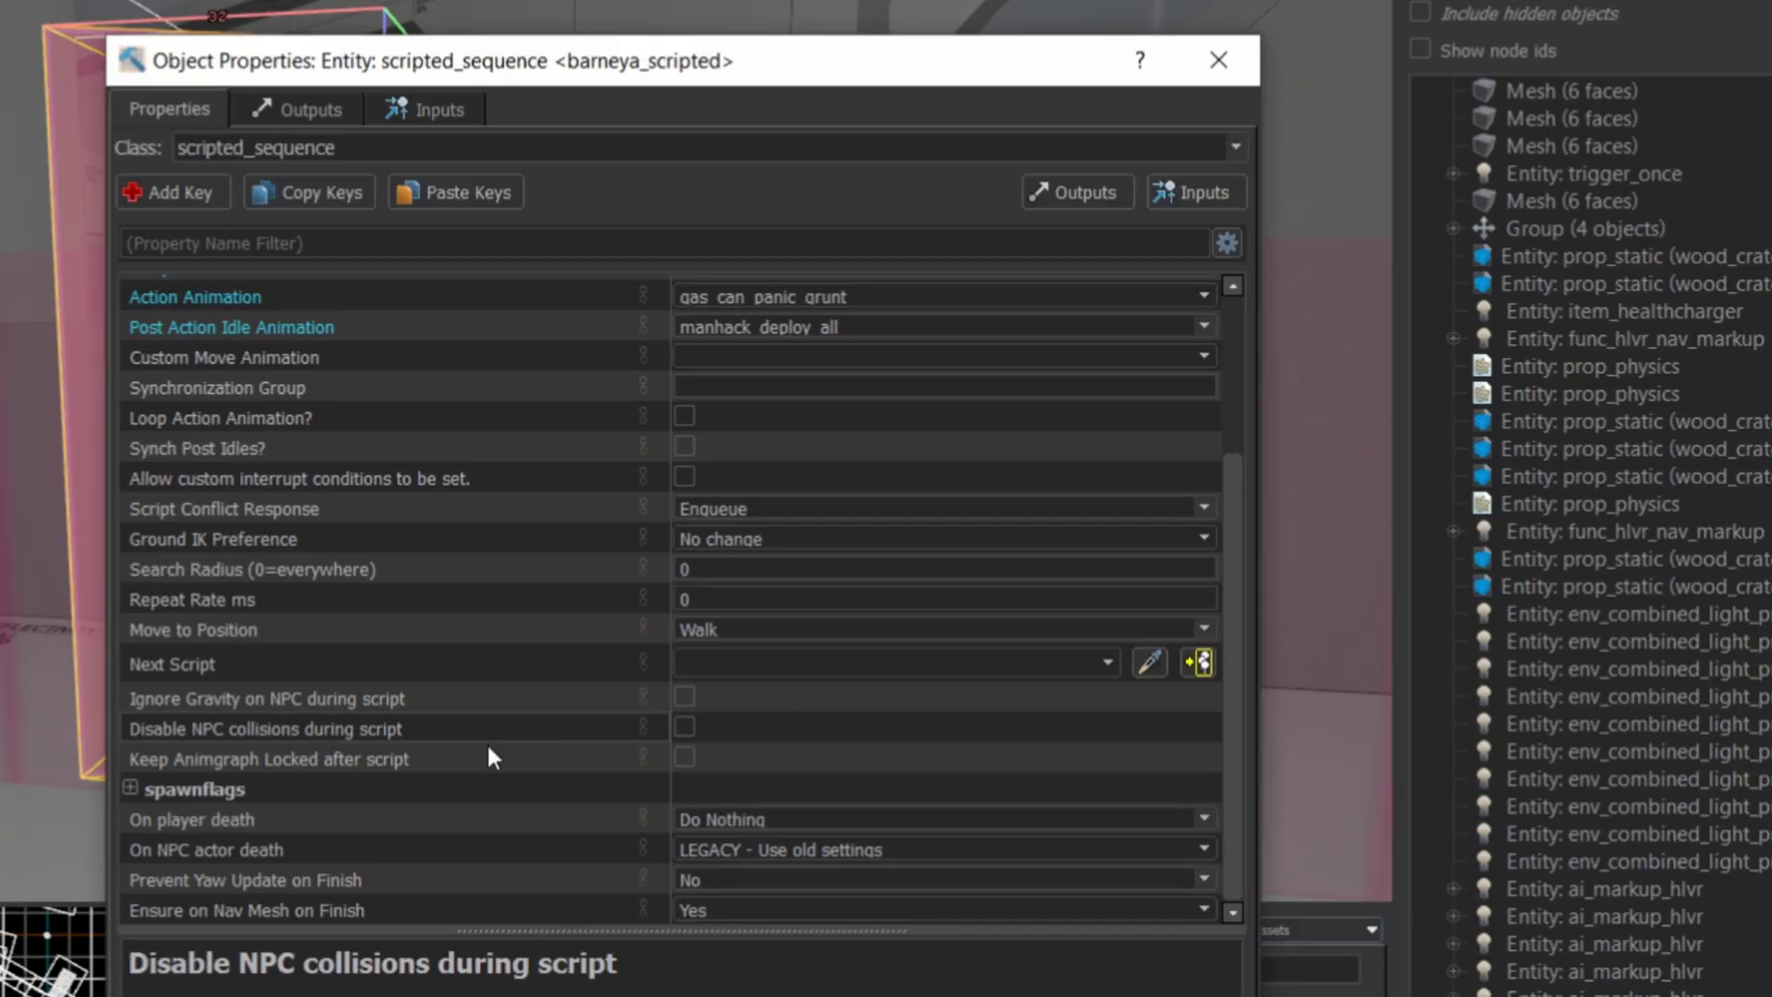
{"action": "left_click", "coordinate": [130, 788]}
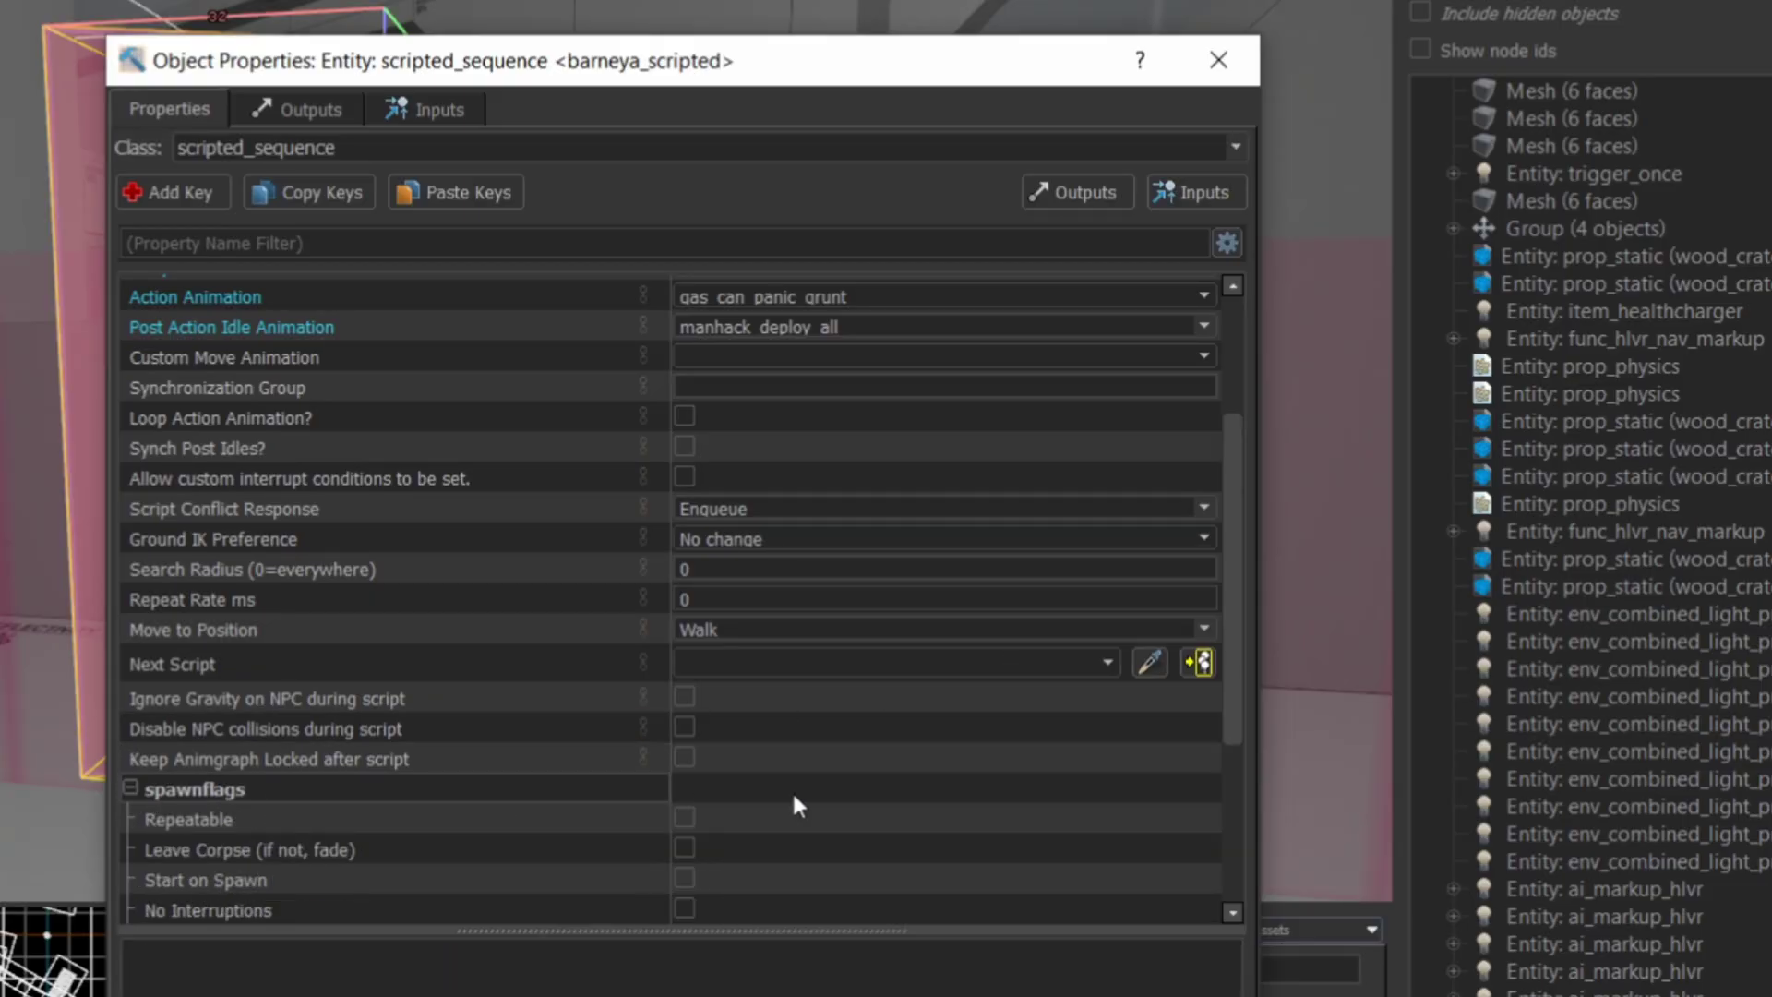
{"action": "scroll", "coordinate": [790, 789], "scroll_direction": "down", "scroll_amount": 3}
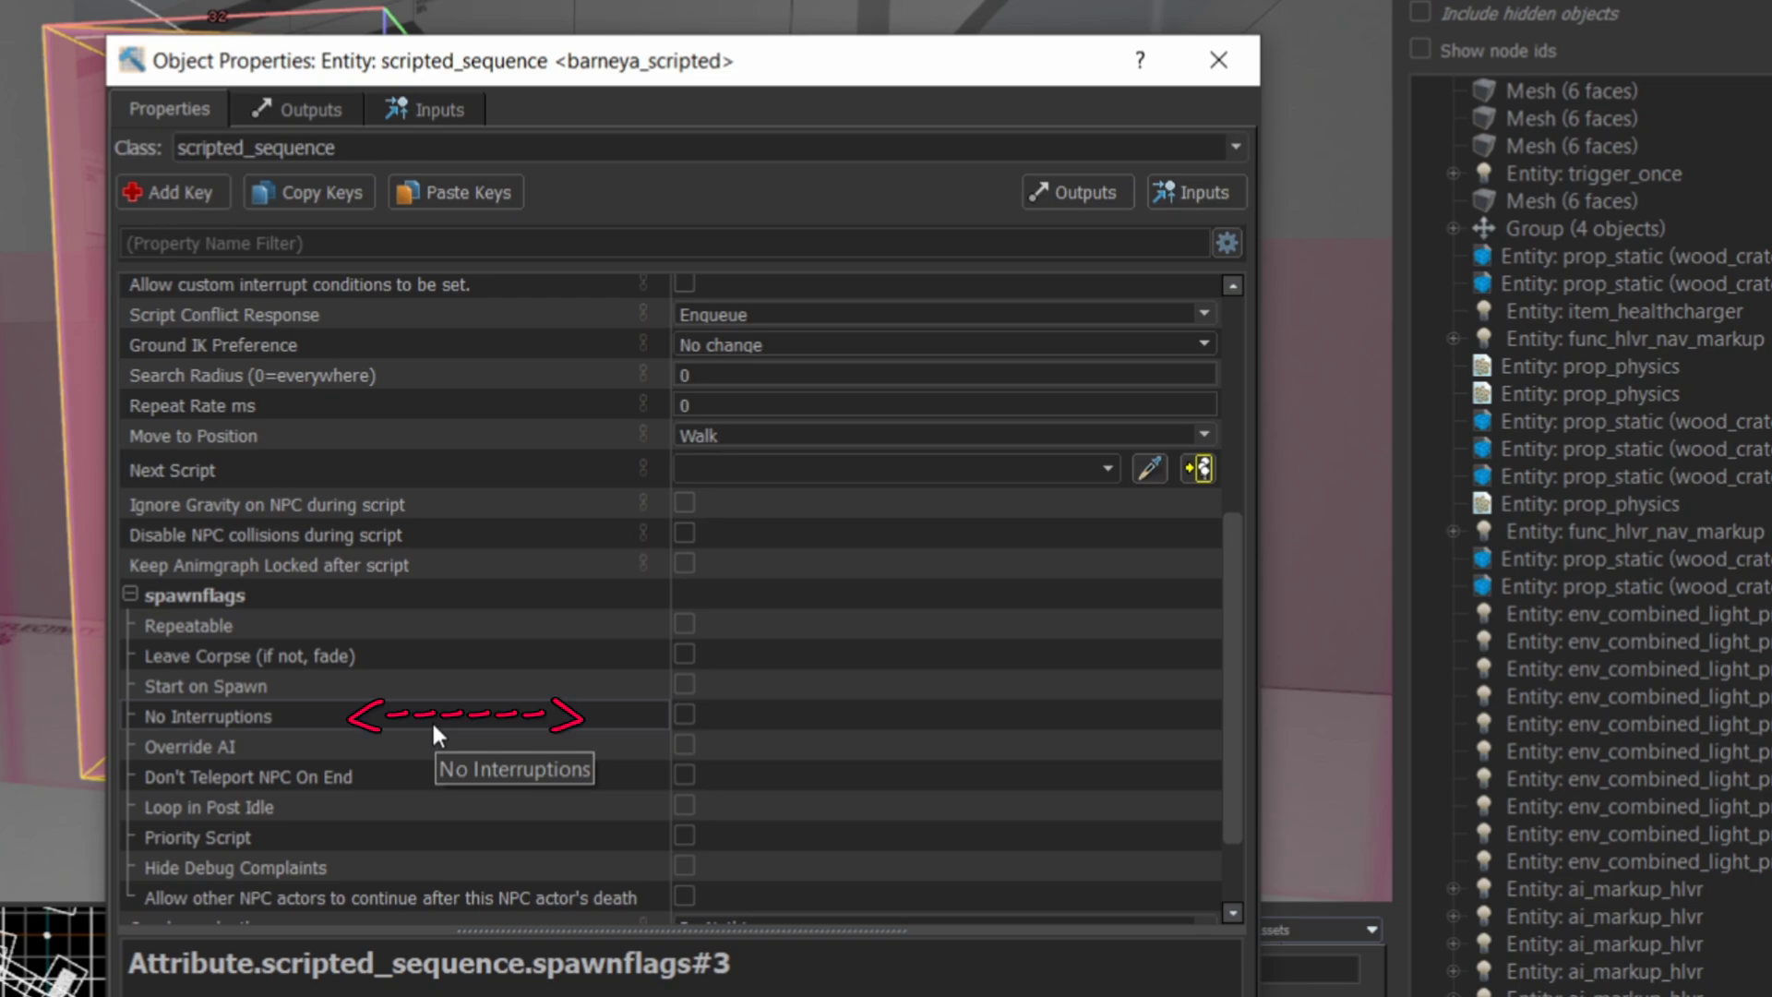
{"action": "scroll", "coordinate": [430, 718], "scroll_direction": "down", "scroll_amount": 2}
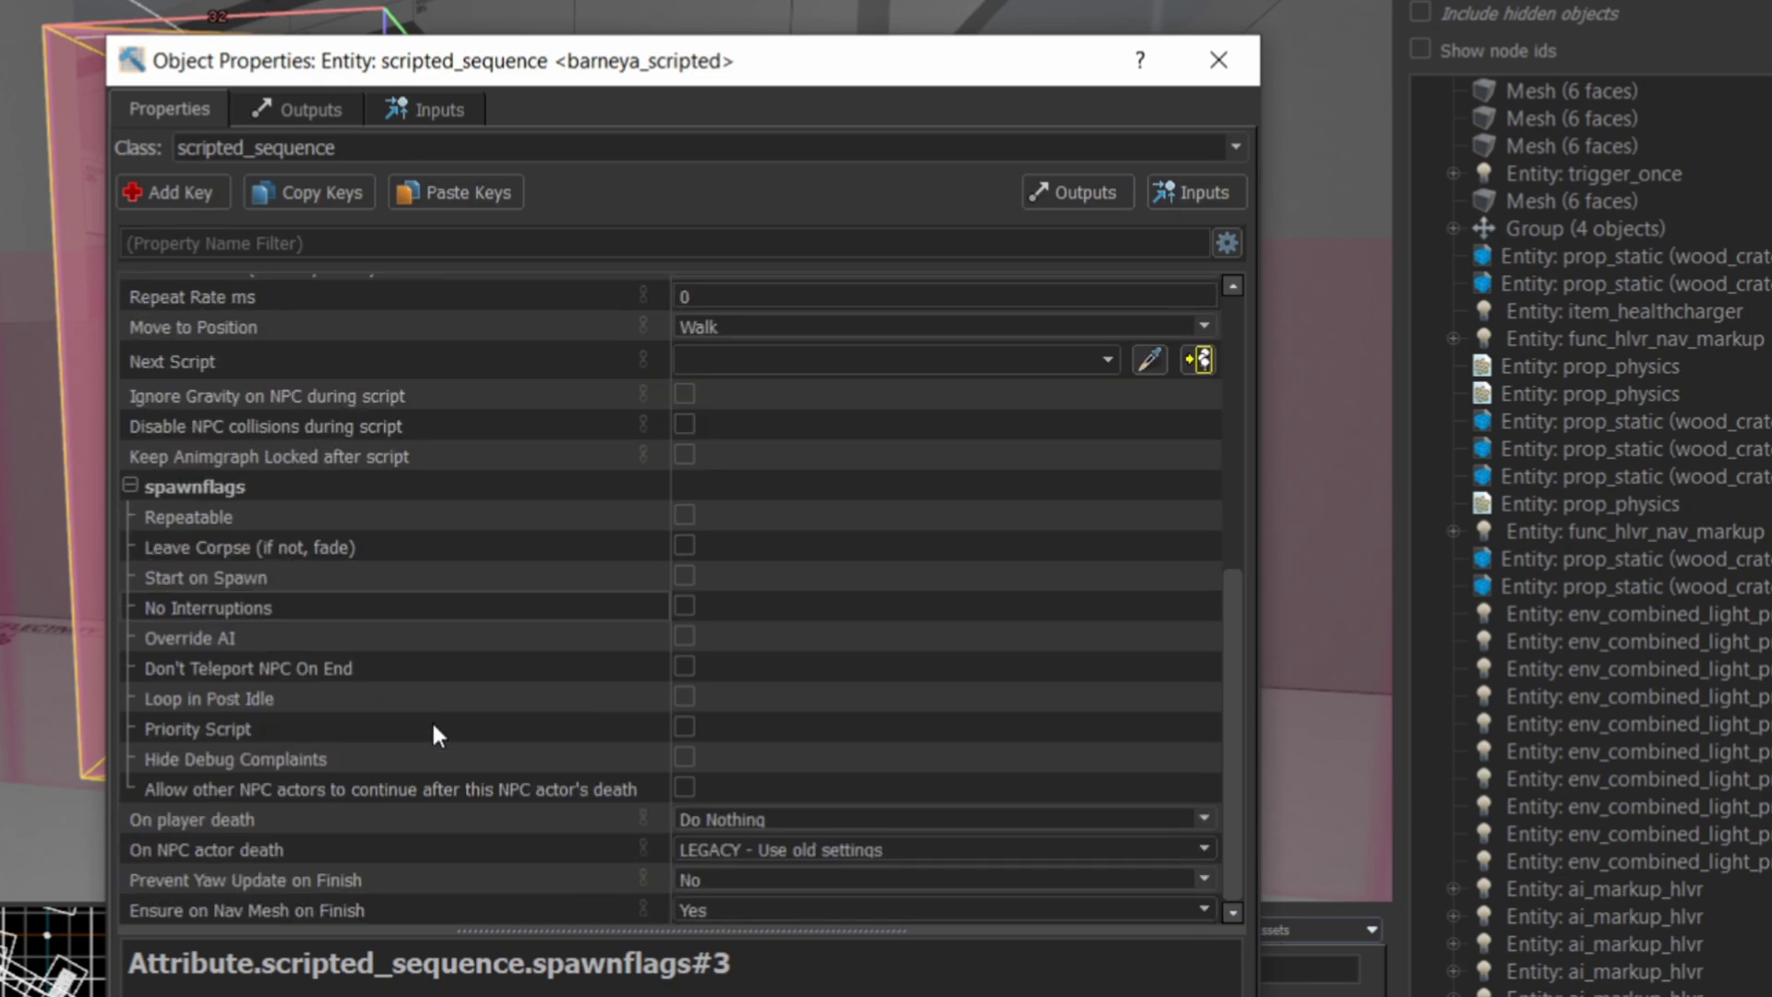
{"action": "left_click", "coordinate": [684, 606]}
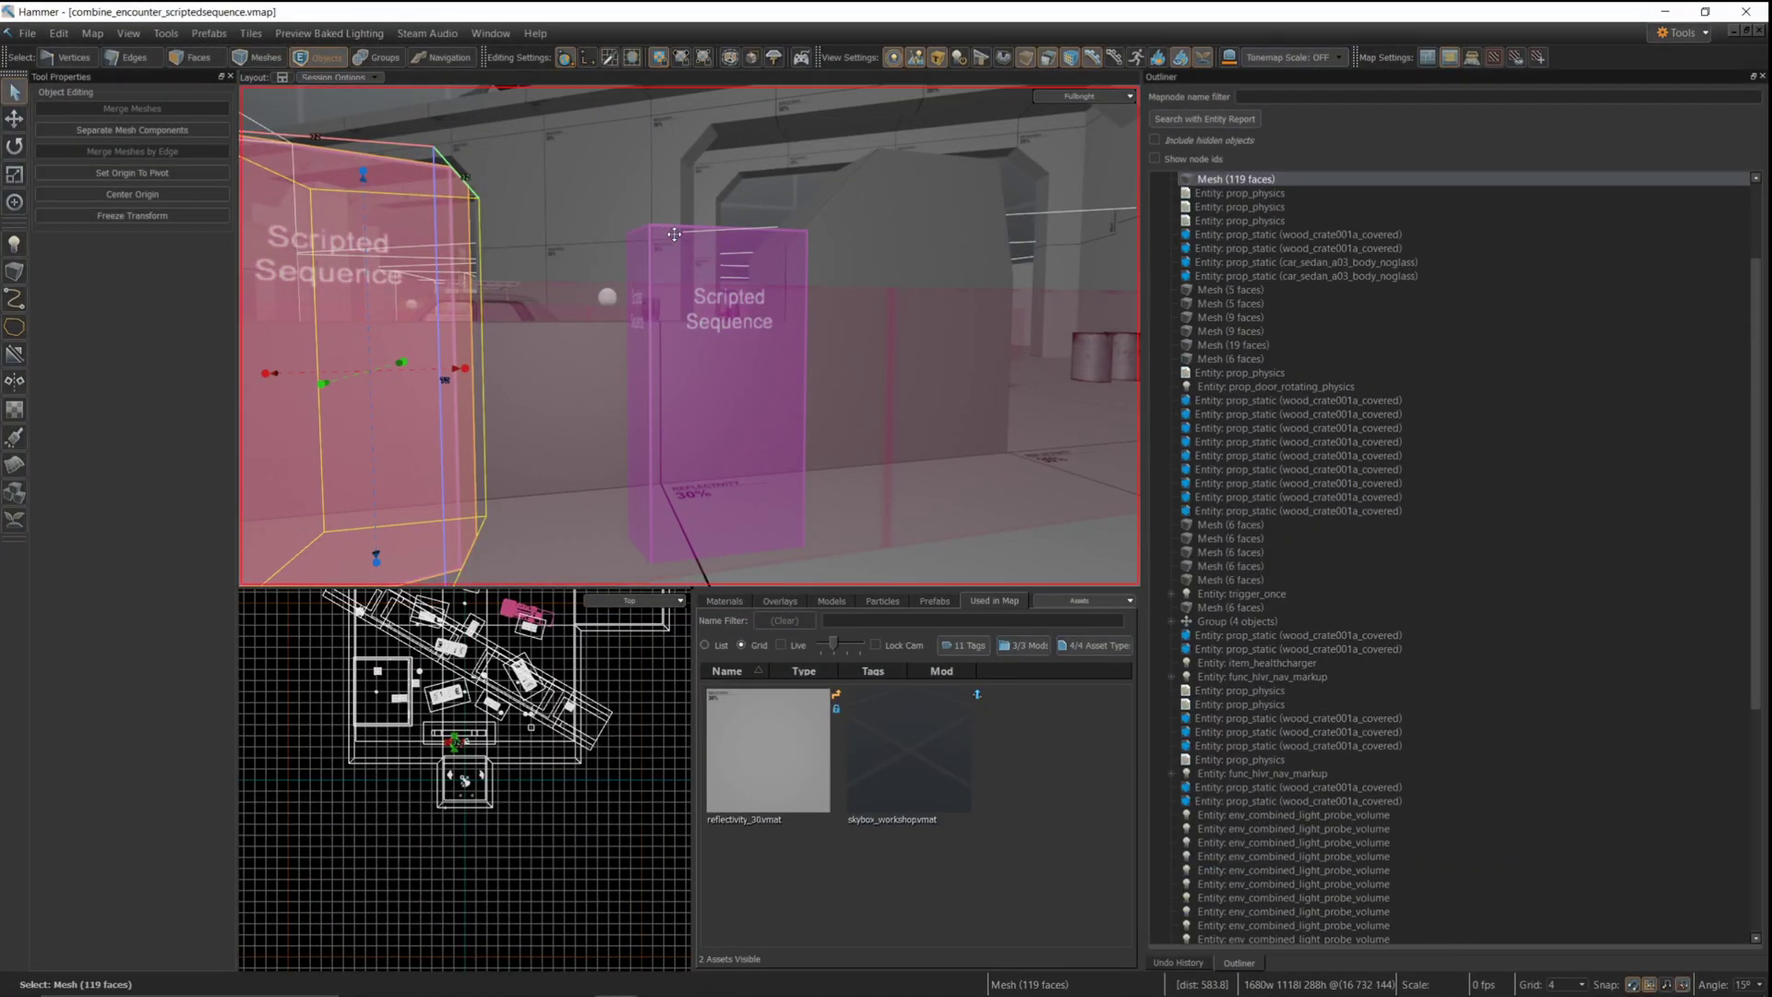
Enable the No Interruptions spawnflag on barneyb_scripted and close its properties
{"action": "key", "text": "Escape"}
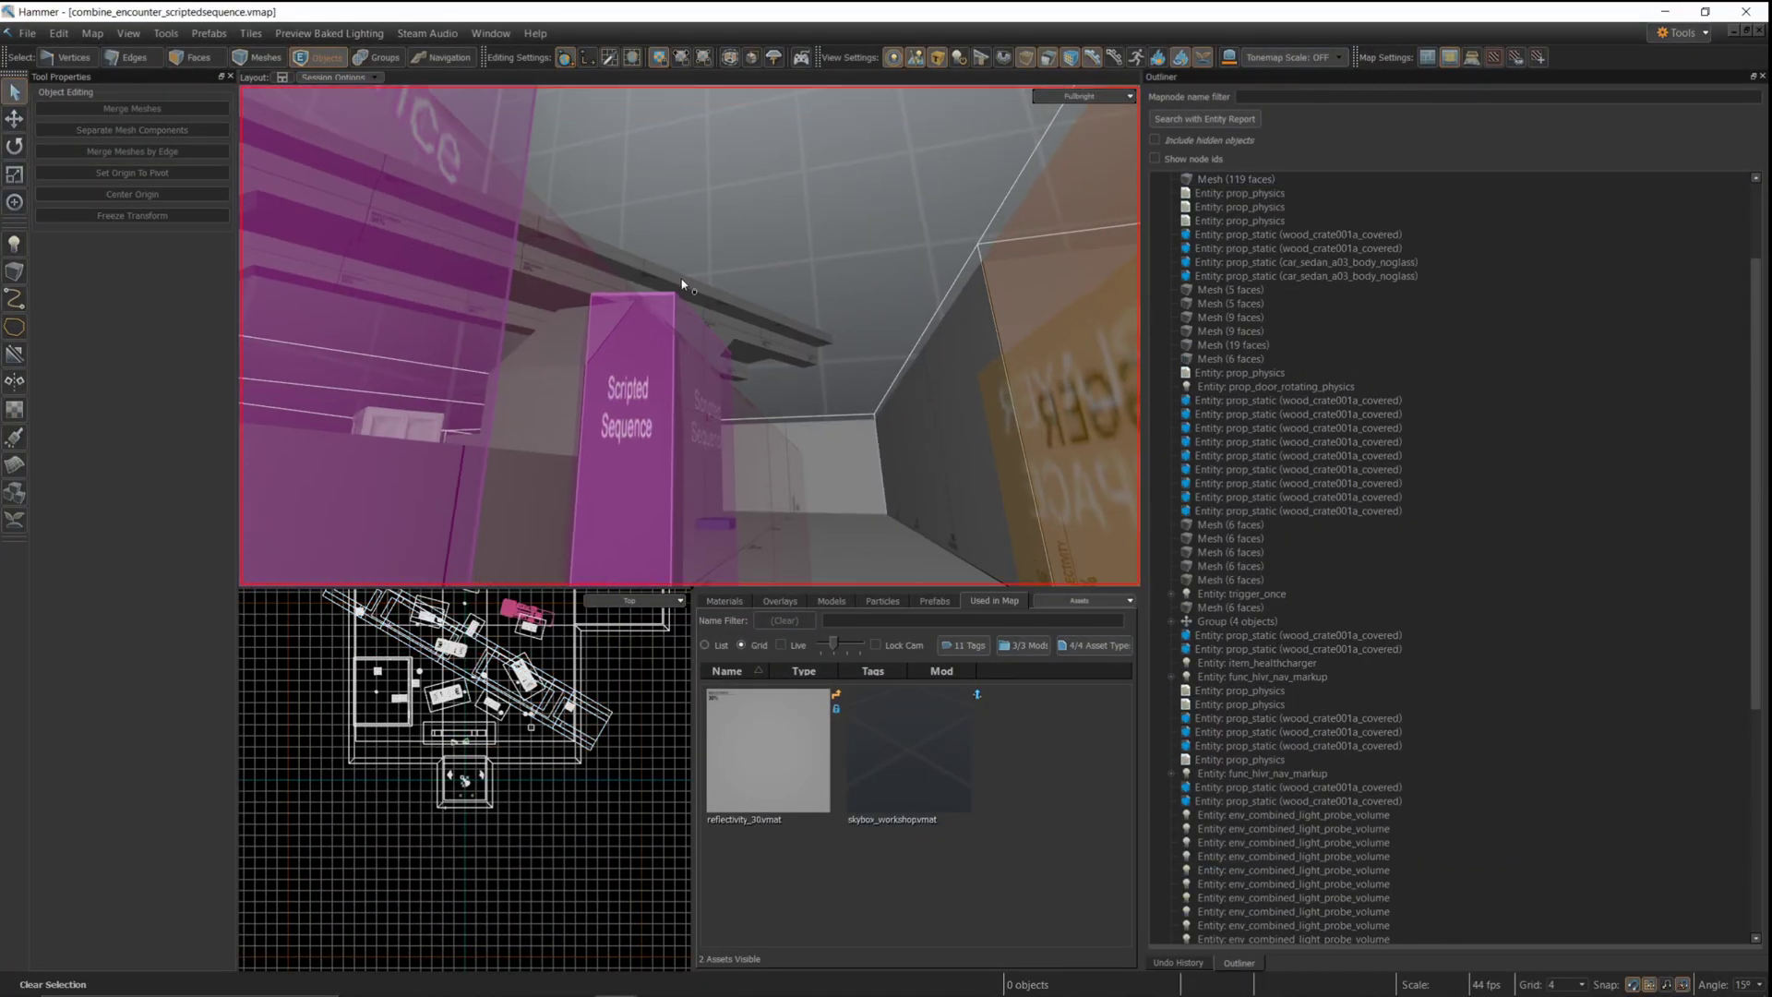
{"action": "double_click", "coordinate": [680, 197]}
{"action": "scroll", "coordinate": [722, 493], "scroll_direction": "down", "scroll_amount": 10}
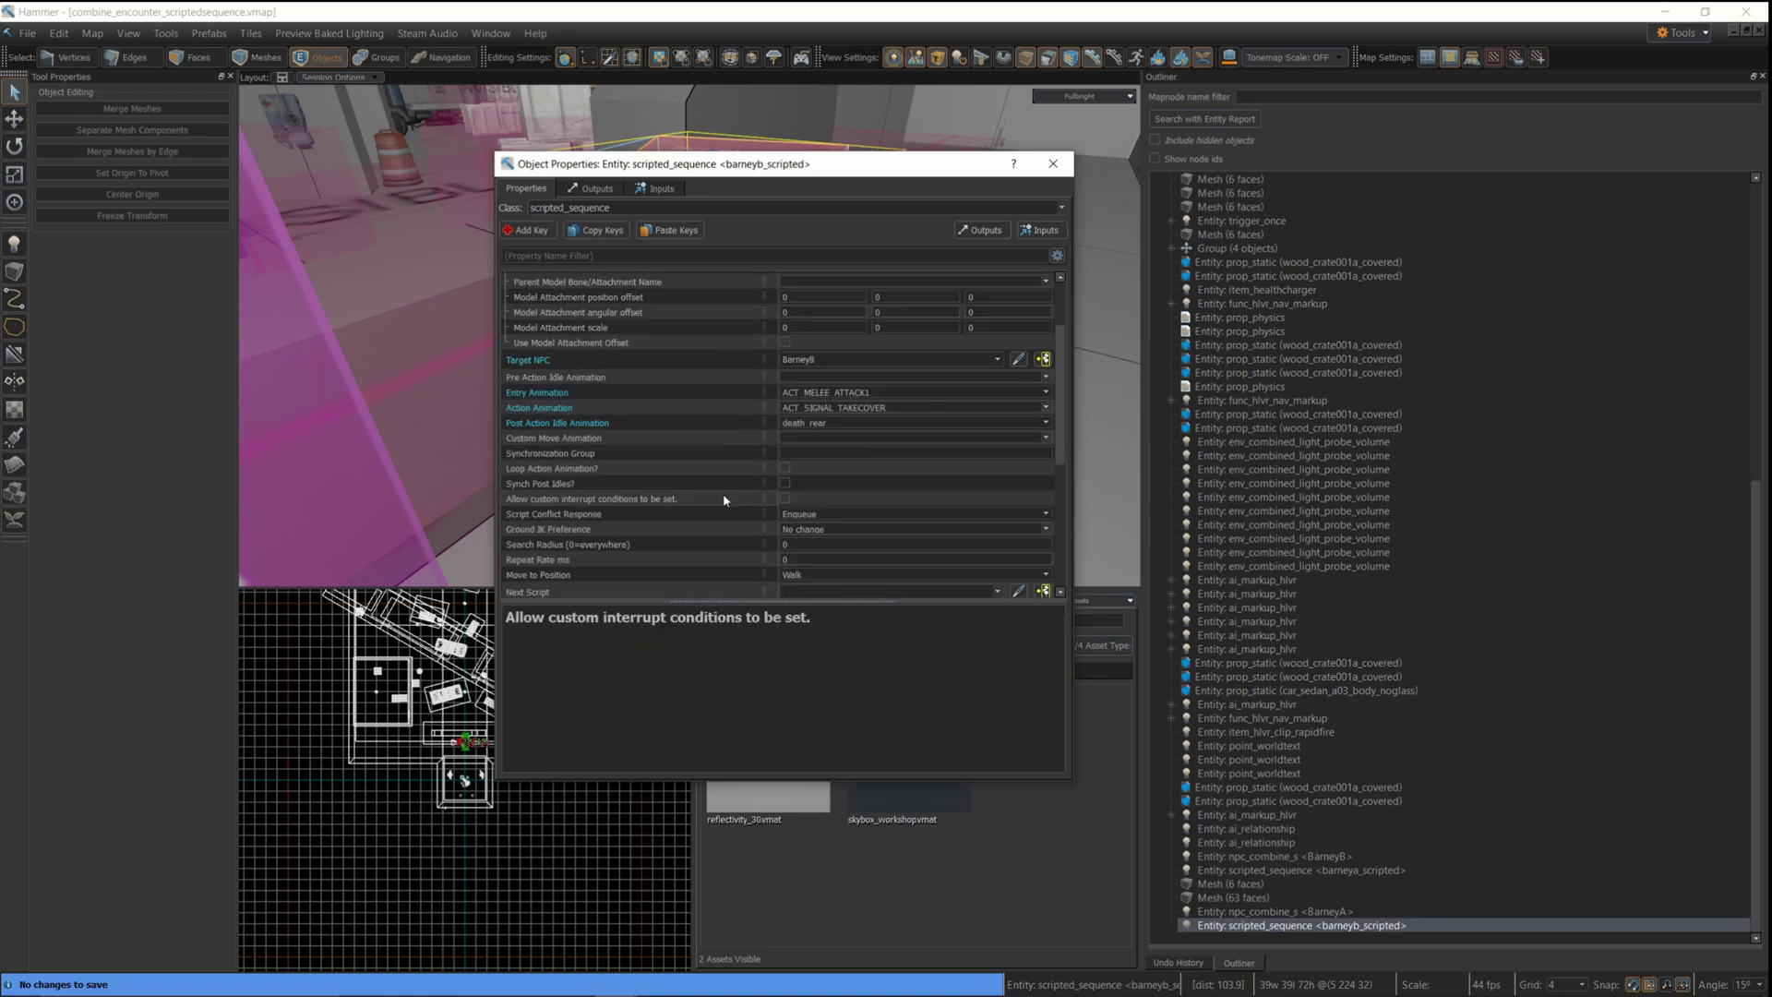
{"action": "left_click", "coordinate": [785, 438]}
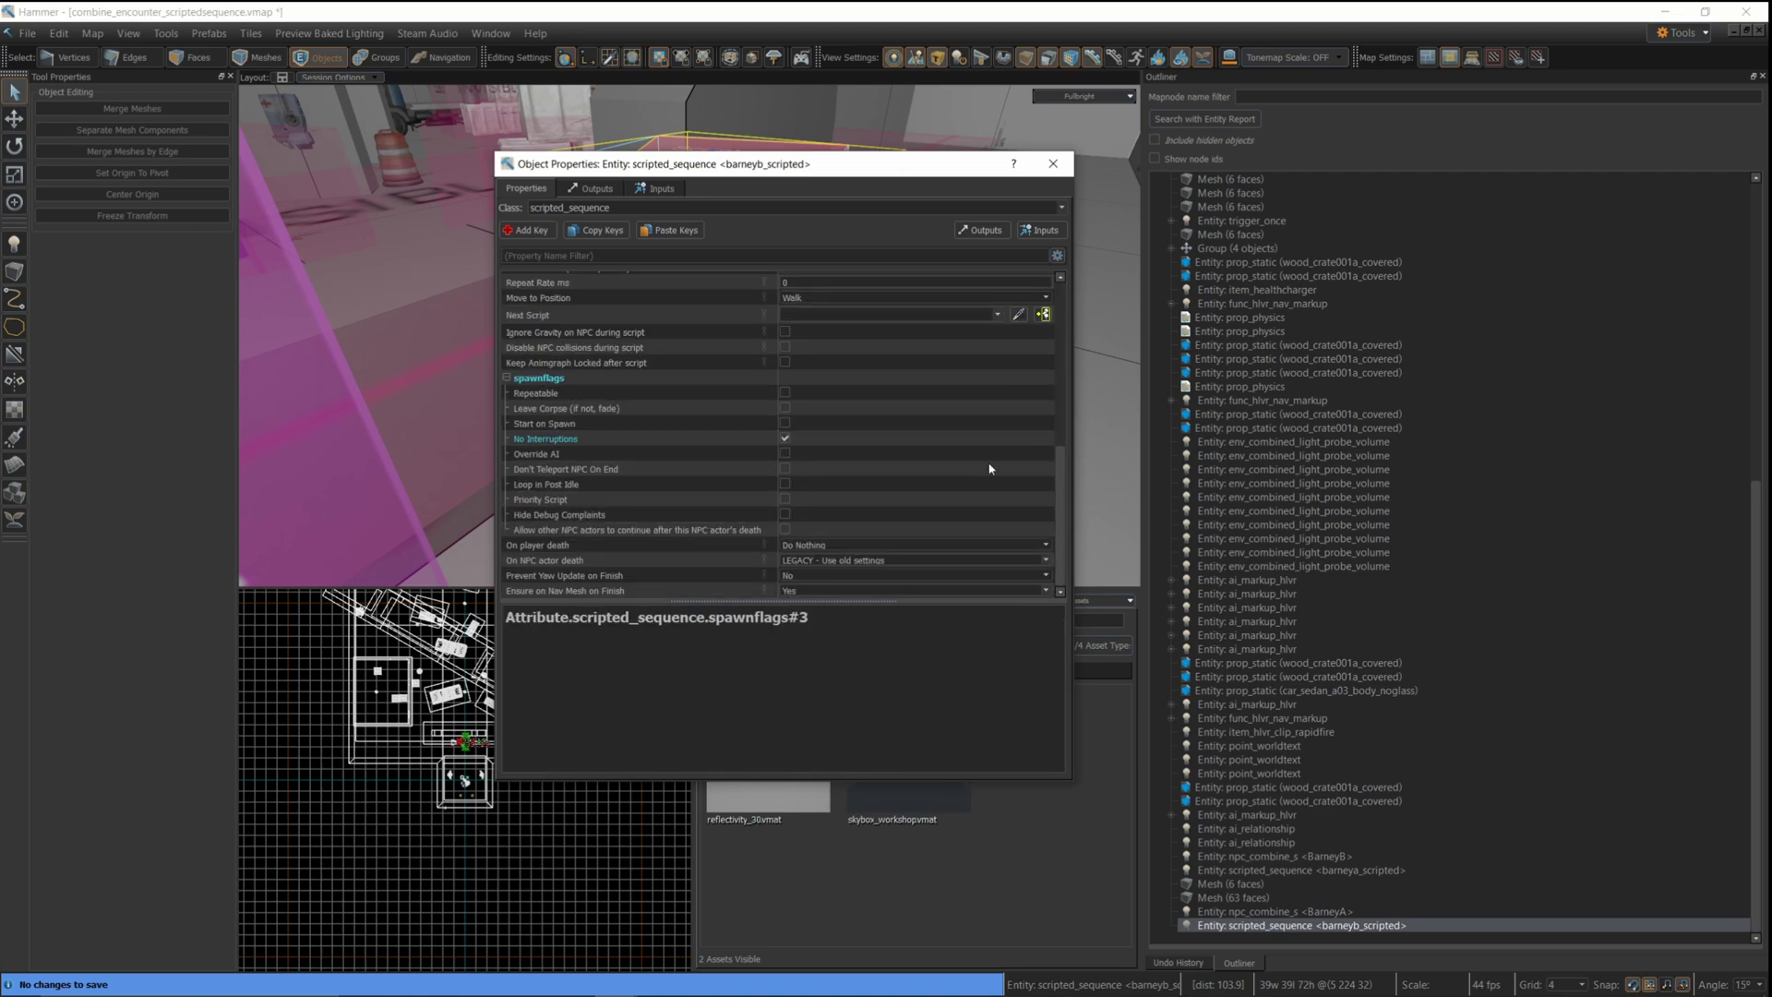
{"action": "left_click", "coordinate": [1053, 164]}
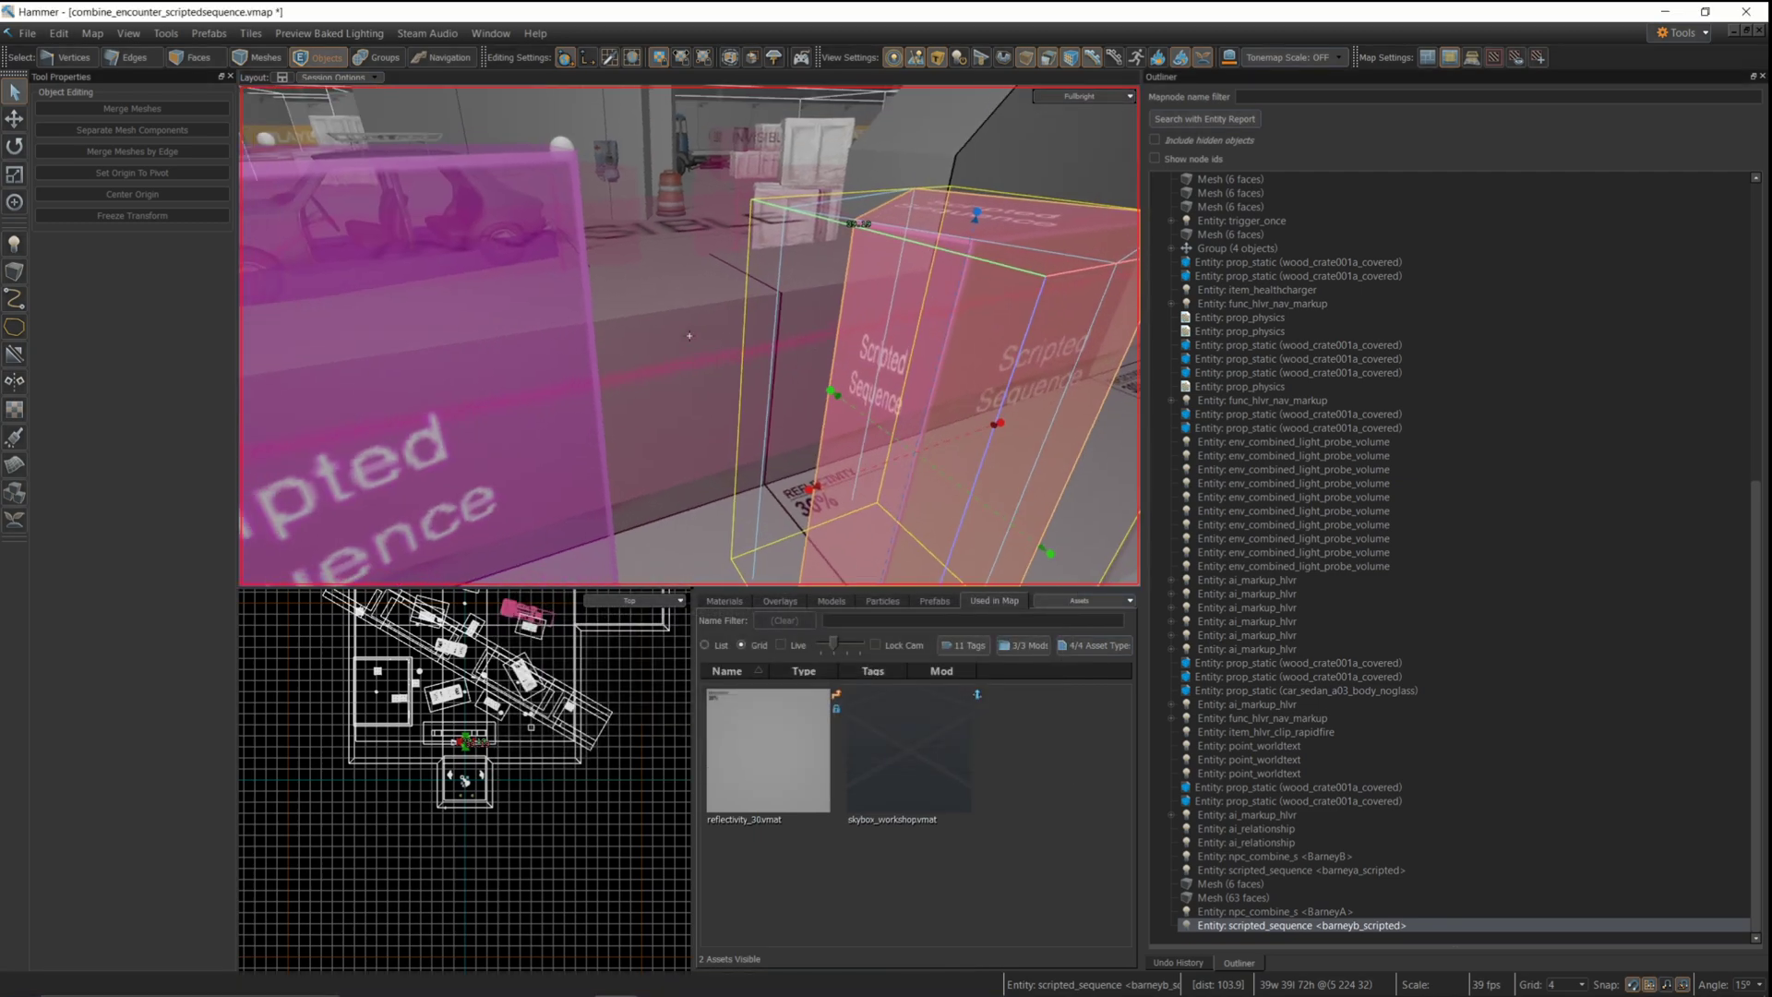
{"action": "double_click", "coordinate": [625, 146]}
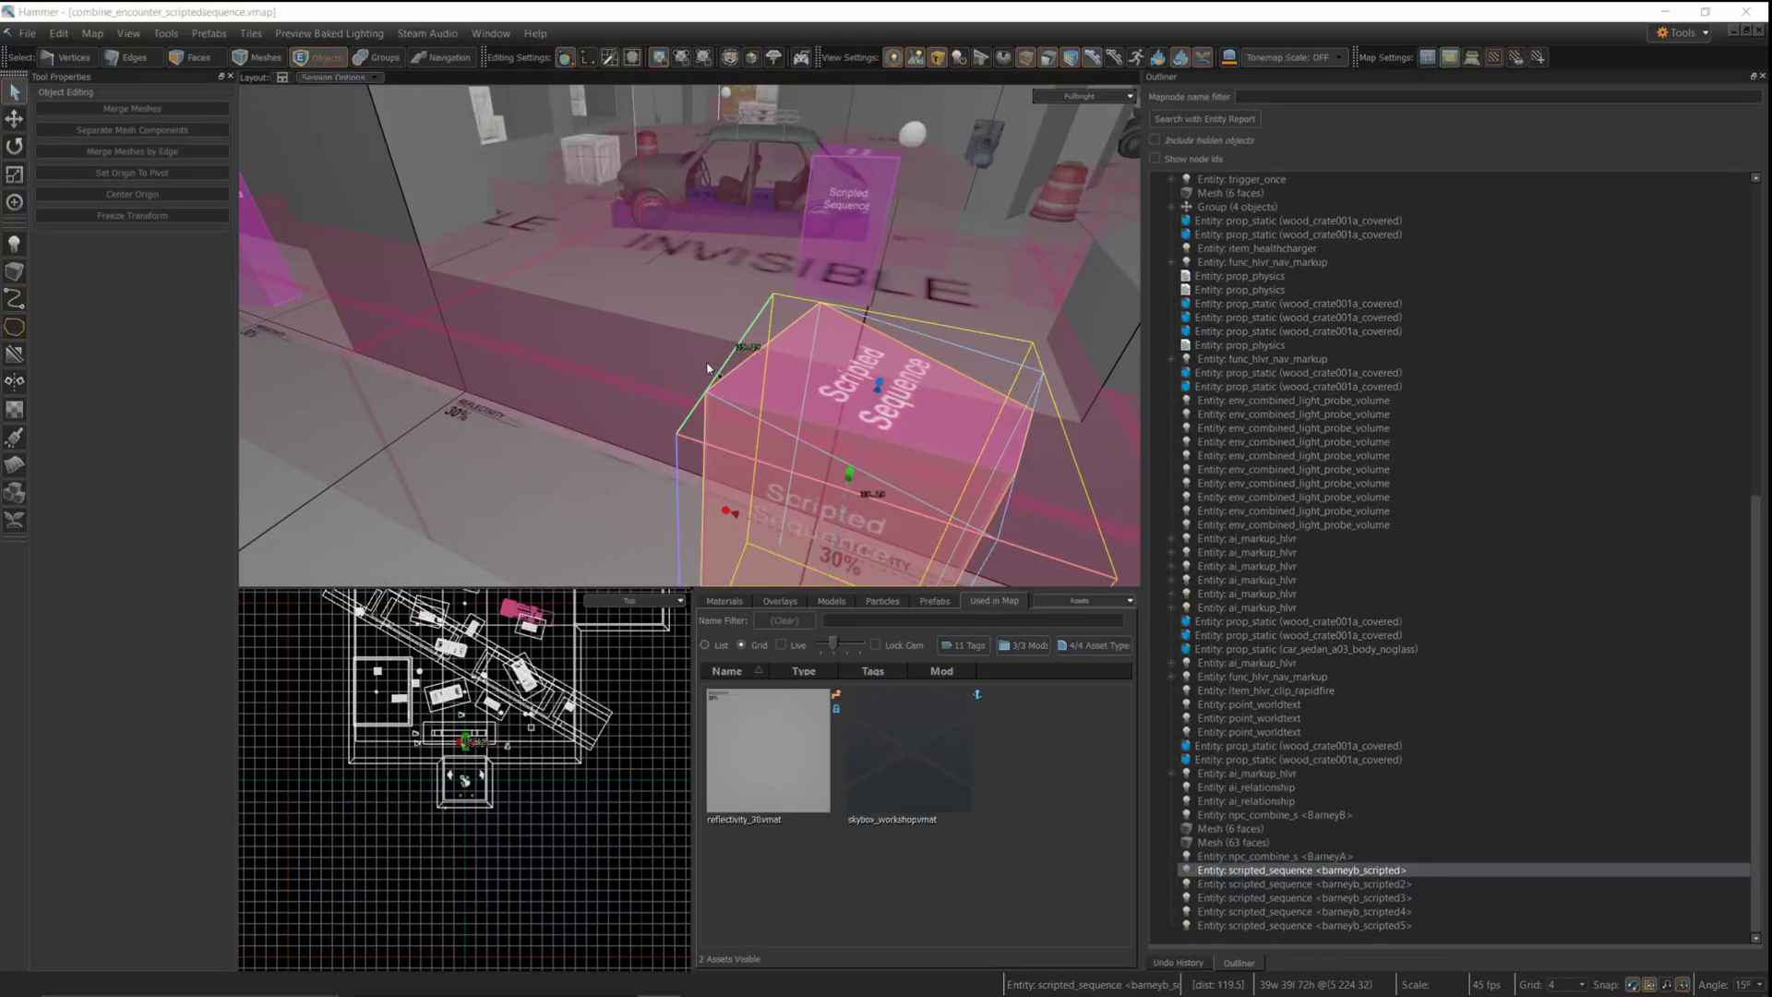
Examine the layout of the scripted_sequence chain and barneyb_scripted's Action Animation, Next Script and spawnflags
{"action": "right_click_drag", "start_coordinate": [708, 368], "coordinate": [749, 354]}
{"action": "scroll", "coordinate": [750, 355], "scroll_direction": "down", "scroll_amount": 10}
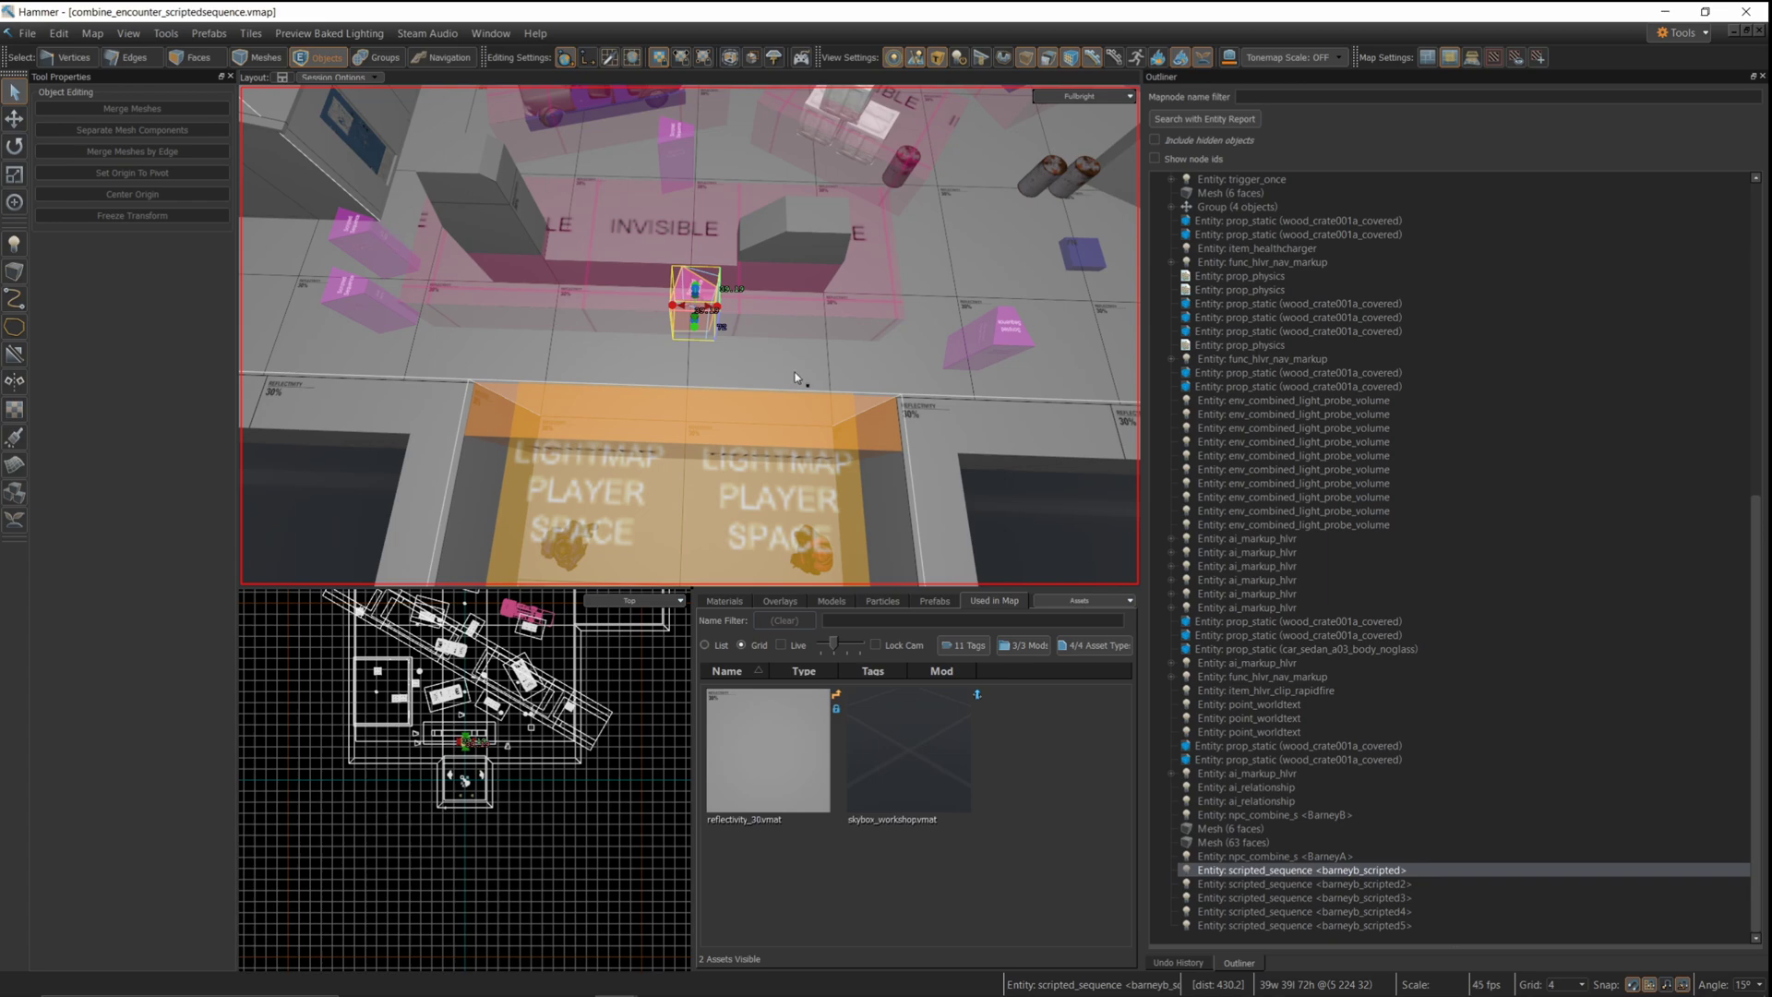
{"action": "scroll", "coordinate": [793, 373], "scroll_direction": "up", "scroll_amount": 8}
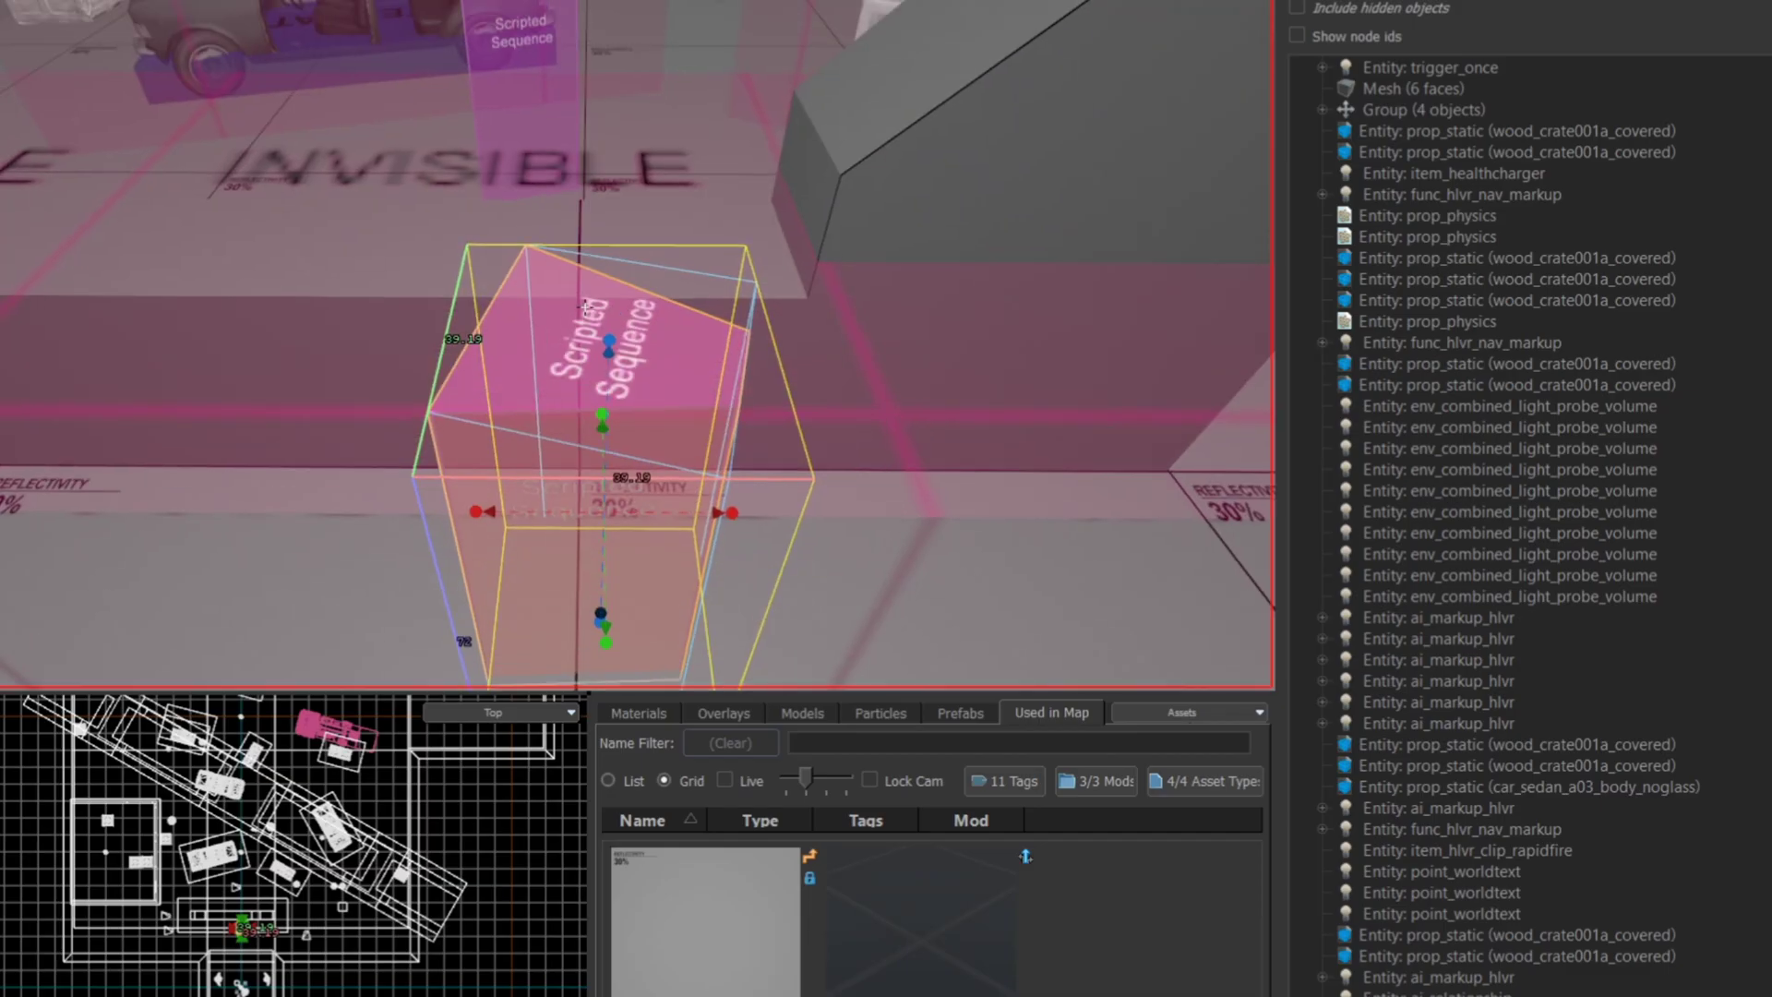
{"action": "double_click", "coordinate": [637, 348]}
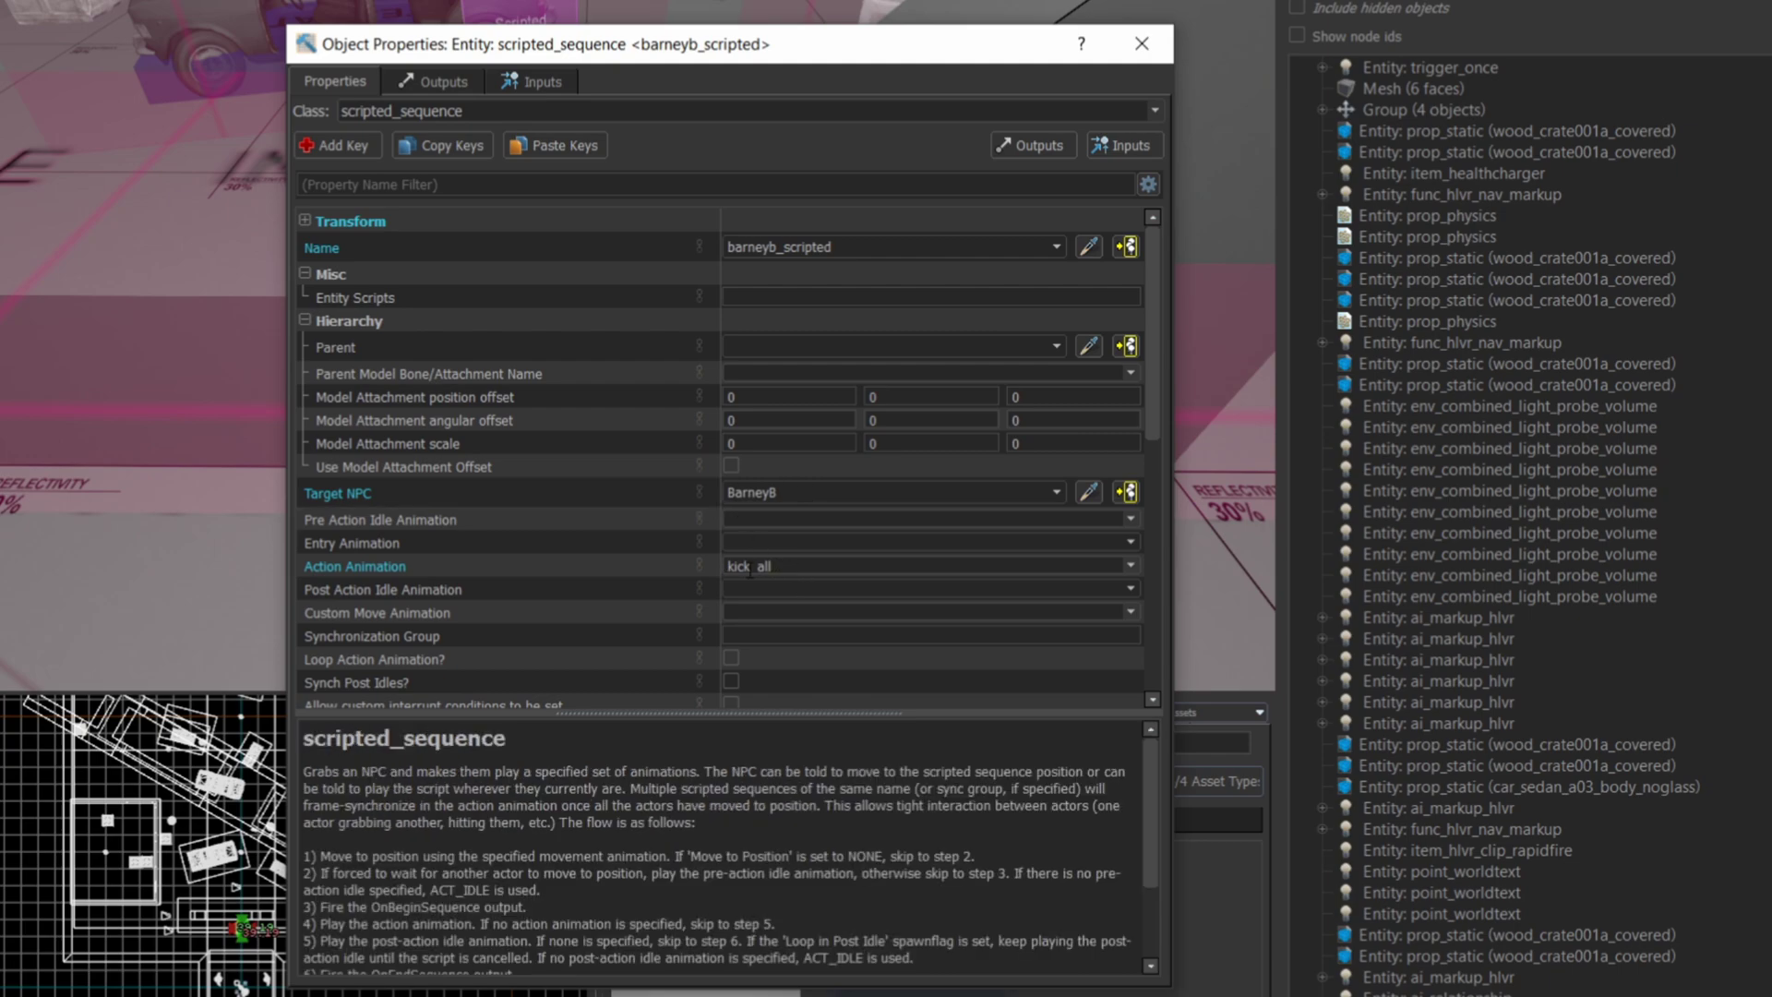
{"action": "scroll", "coordinate": [864, 572], "scroll_direction": "down", "scroll_amount": 6}
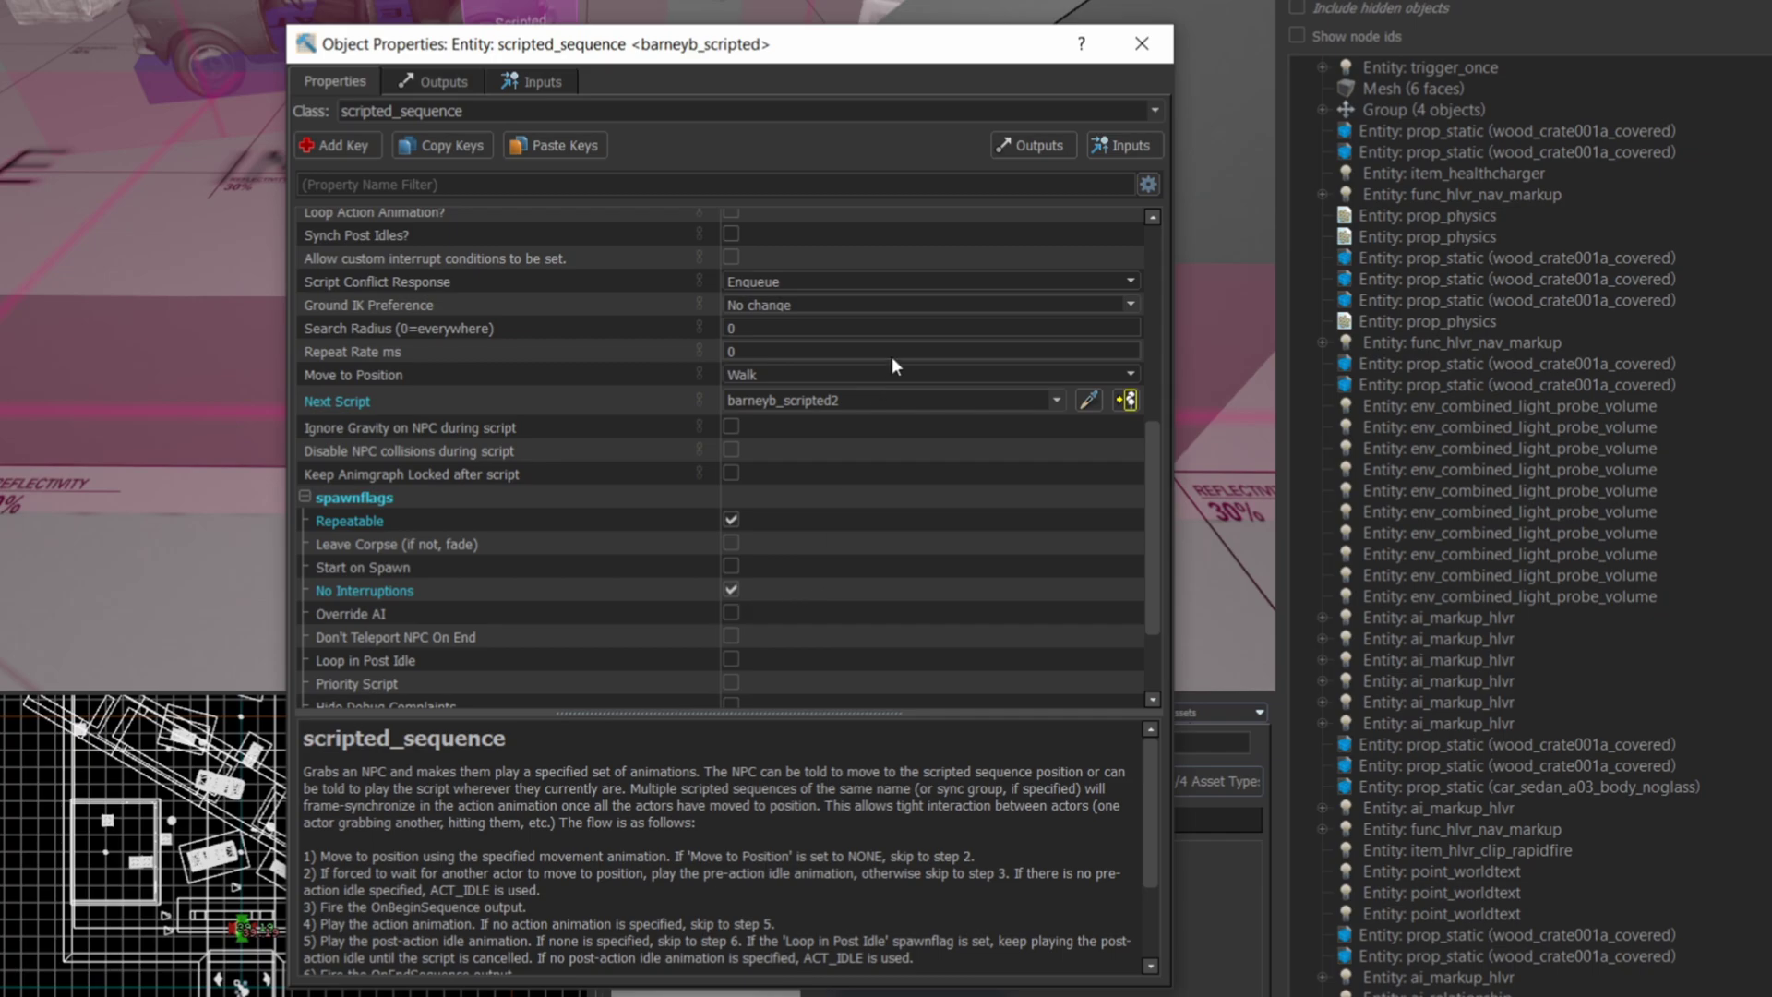
Close barneyb_scripted's properties and review barneyb_scripted2's Action Animation, Move to Position, Next Script and spawnflags
{"action": "left_click", "coordinate": [1161, 53]}
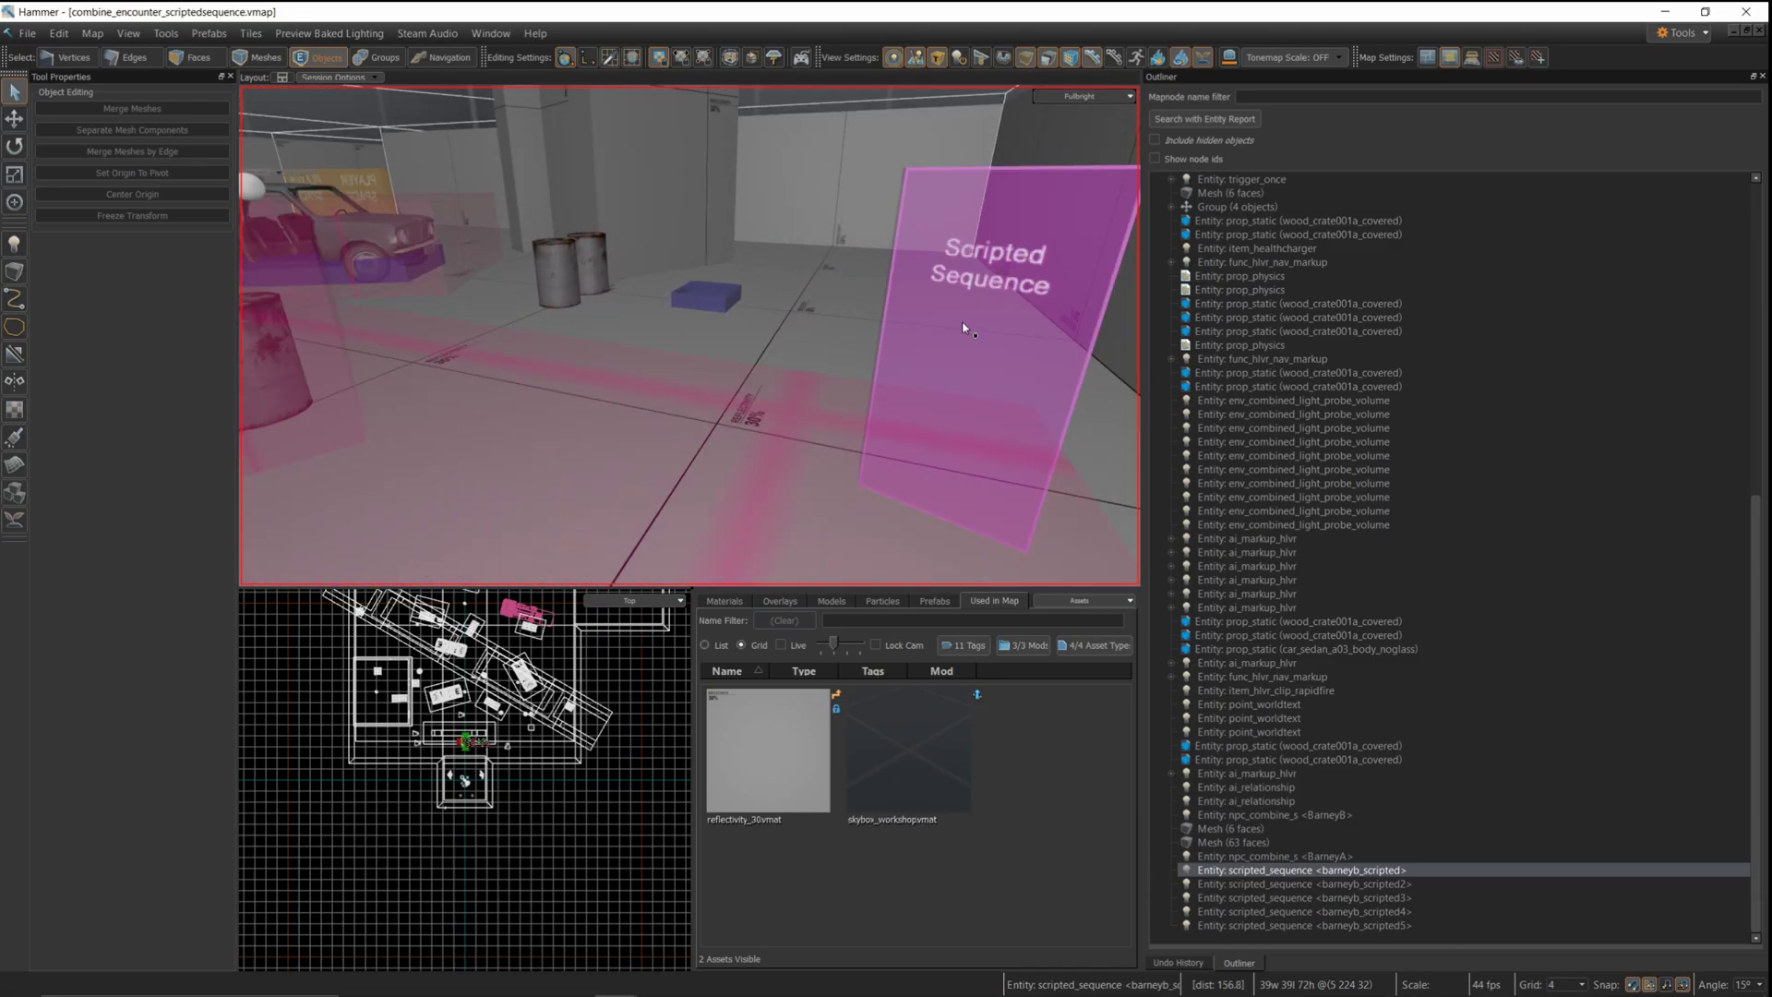
{"action": "right_click_drag", "start_coordinate": [963, 327], "coordinate": [486, 319]}
{"action": "double_click", "coordinate": [486, 319]}
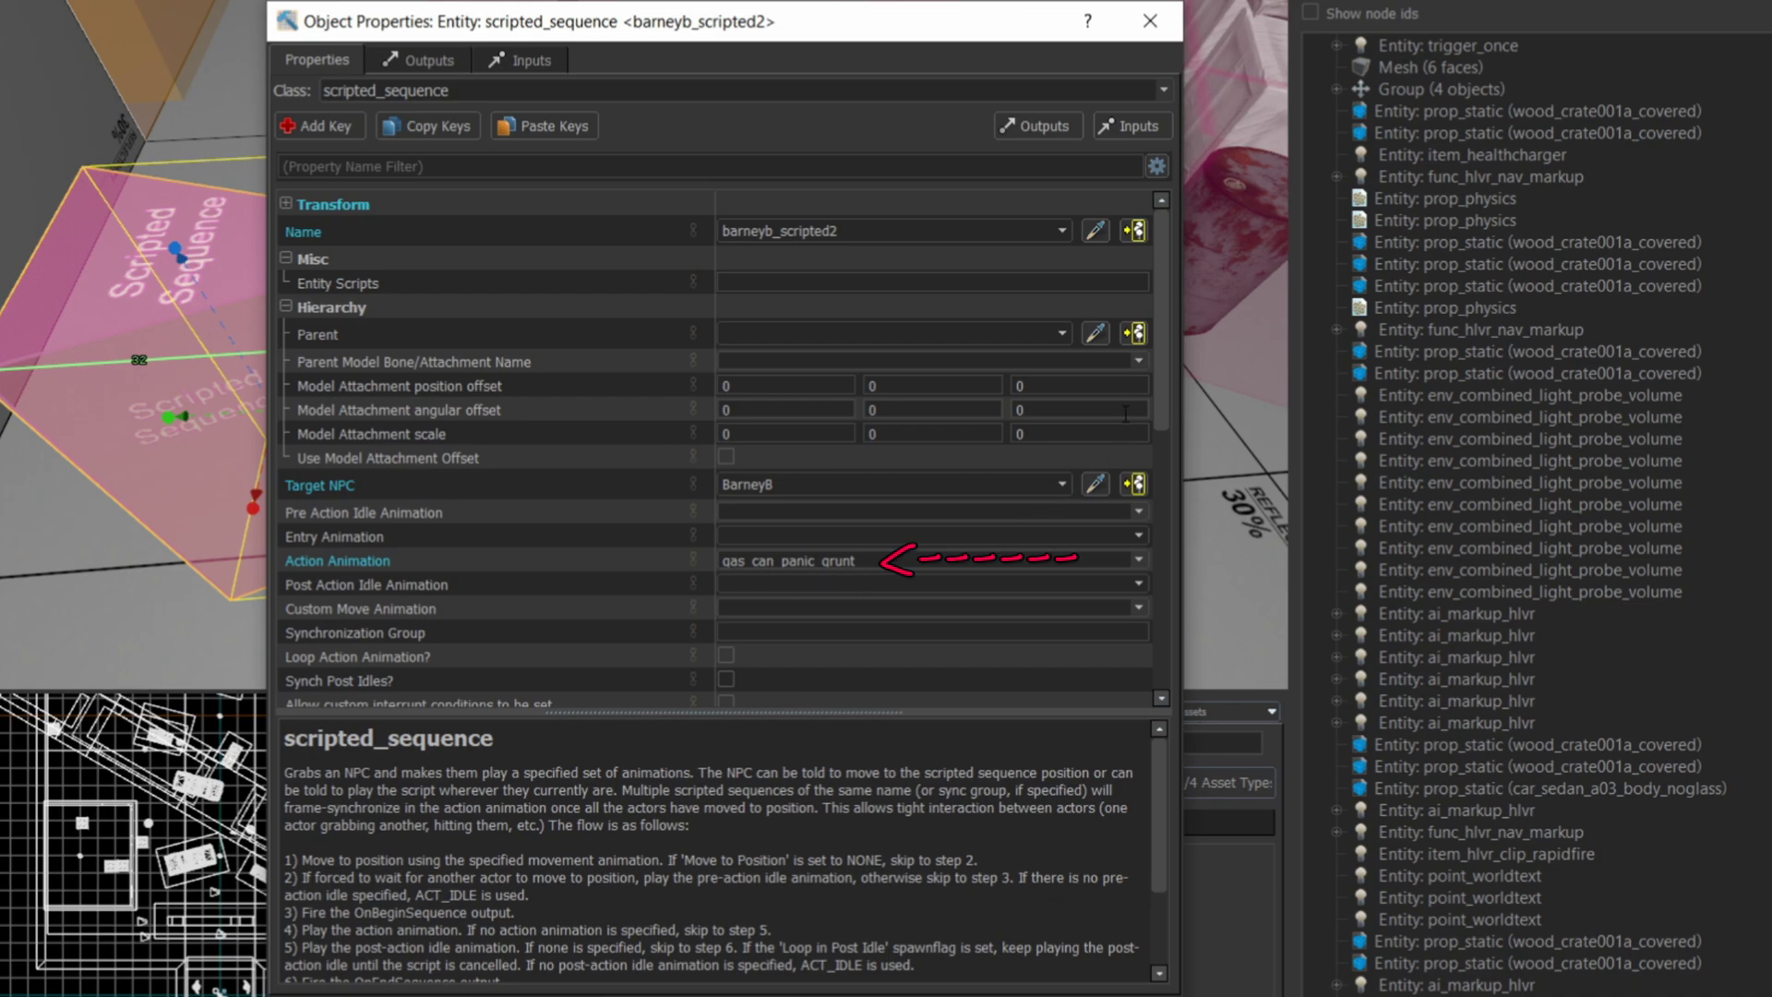
{"action": "left_click_drag", "start_coordinate": [1165, 385], "coordinate": [1189, 558]}
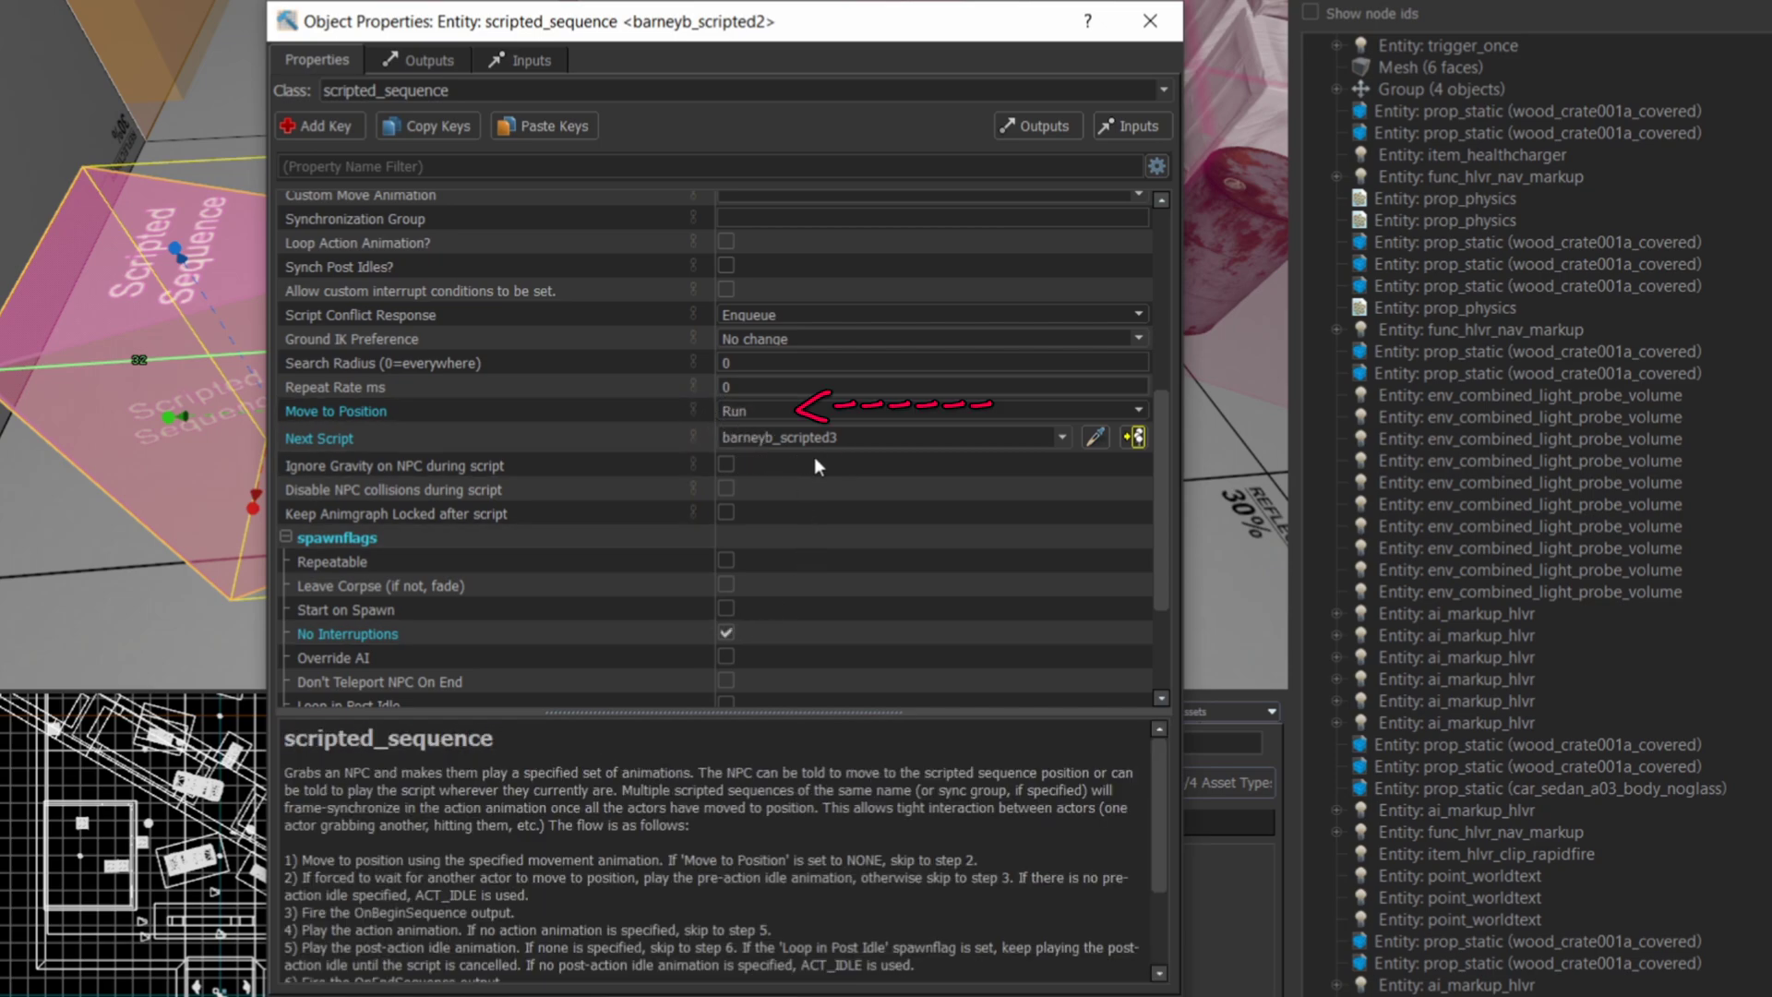
{"action": "left_click", "coordinate": [1155, 36]}
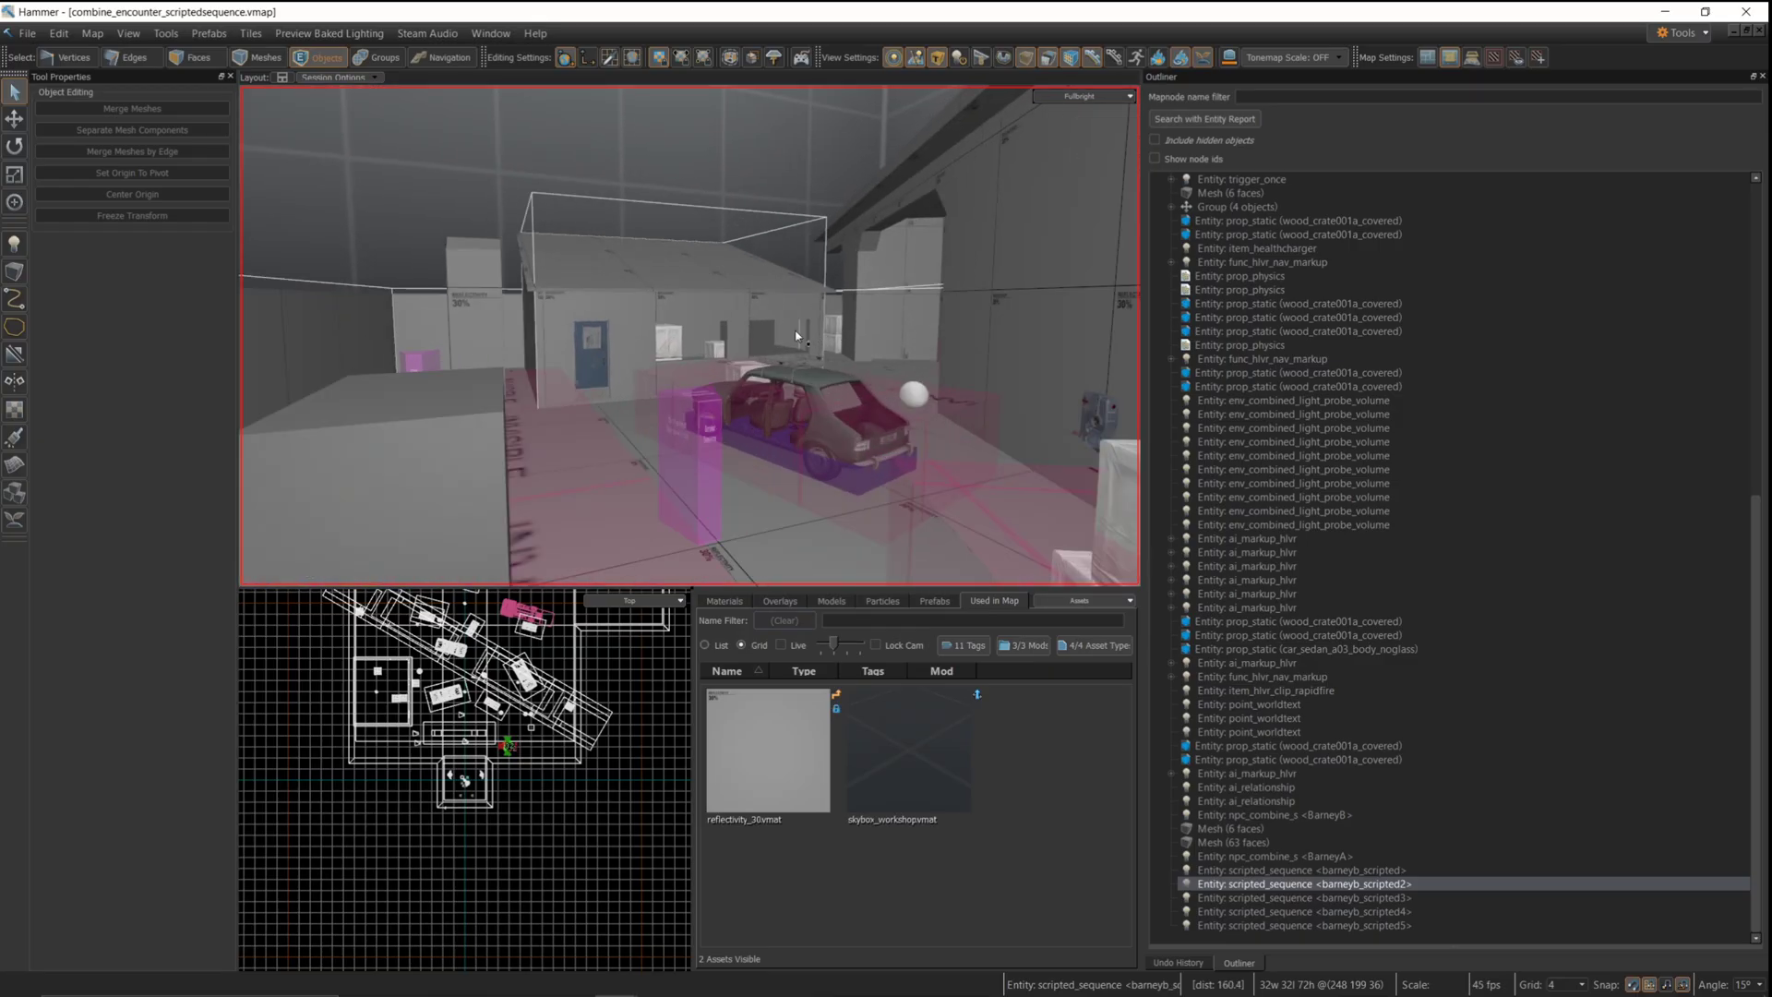
Review the Action Animation, Next Script and spawnflags of barneyb_scripted3, then close its properties
{"action": "double_click", "coordinate": [714, 351]}
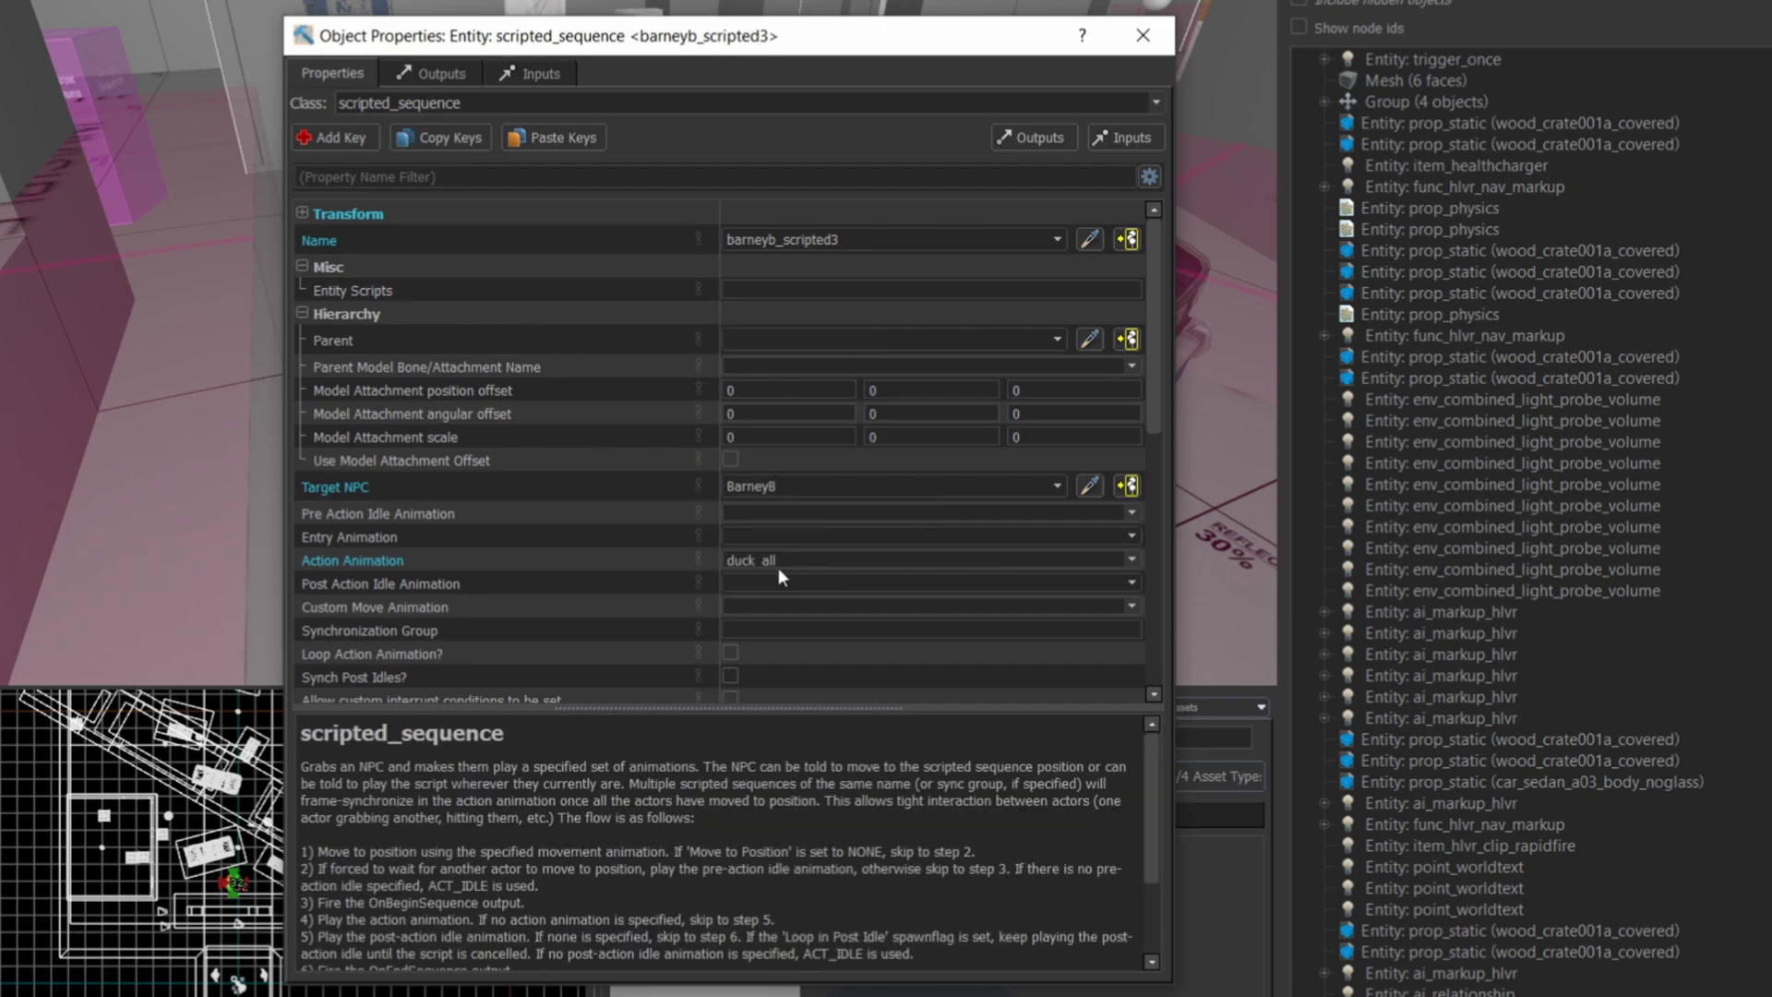
{"action": "left_click_drag", "start_coordinate": [1150, 384], "coordinate": [1139, 546]}
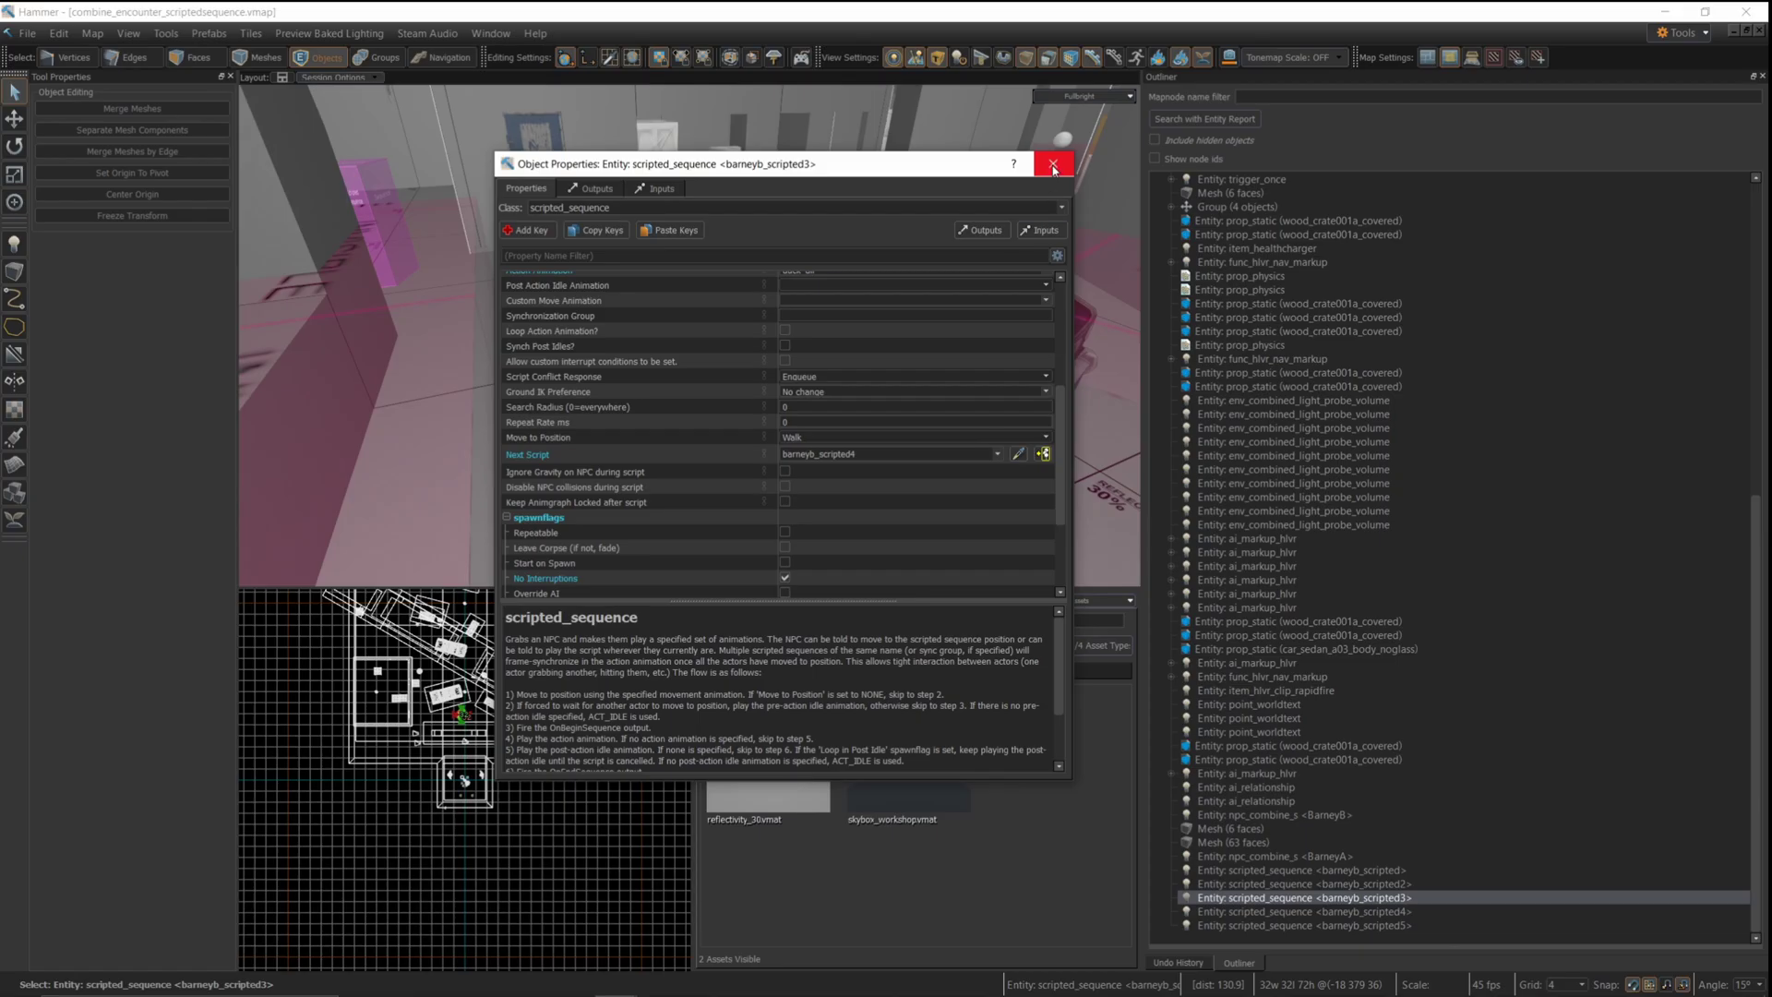
{"action": "left_click", "coordinate": [1053, 166]}
Inspect barneyb_scripted4's Action Animation, Next Script link and No Interruptions flag, and close its properties
{"action": "key", "text": "f"}
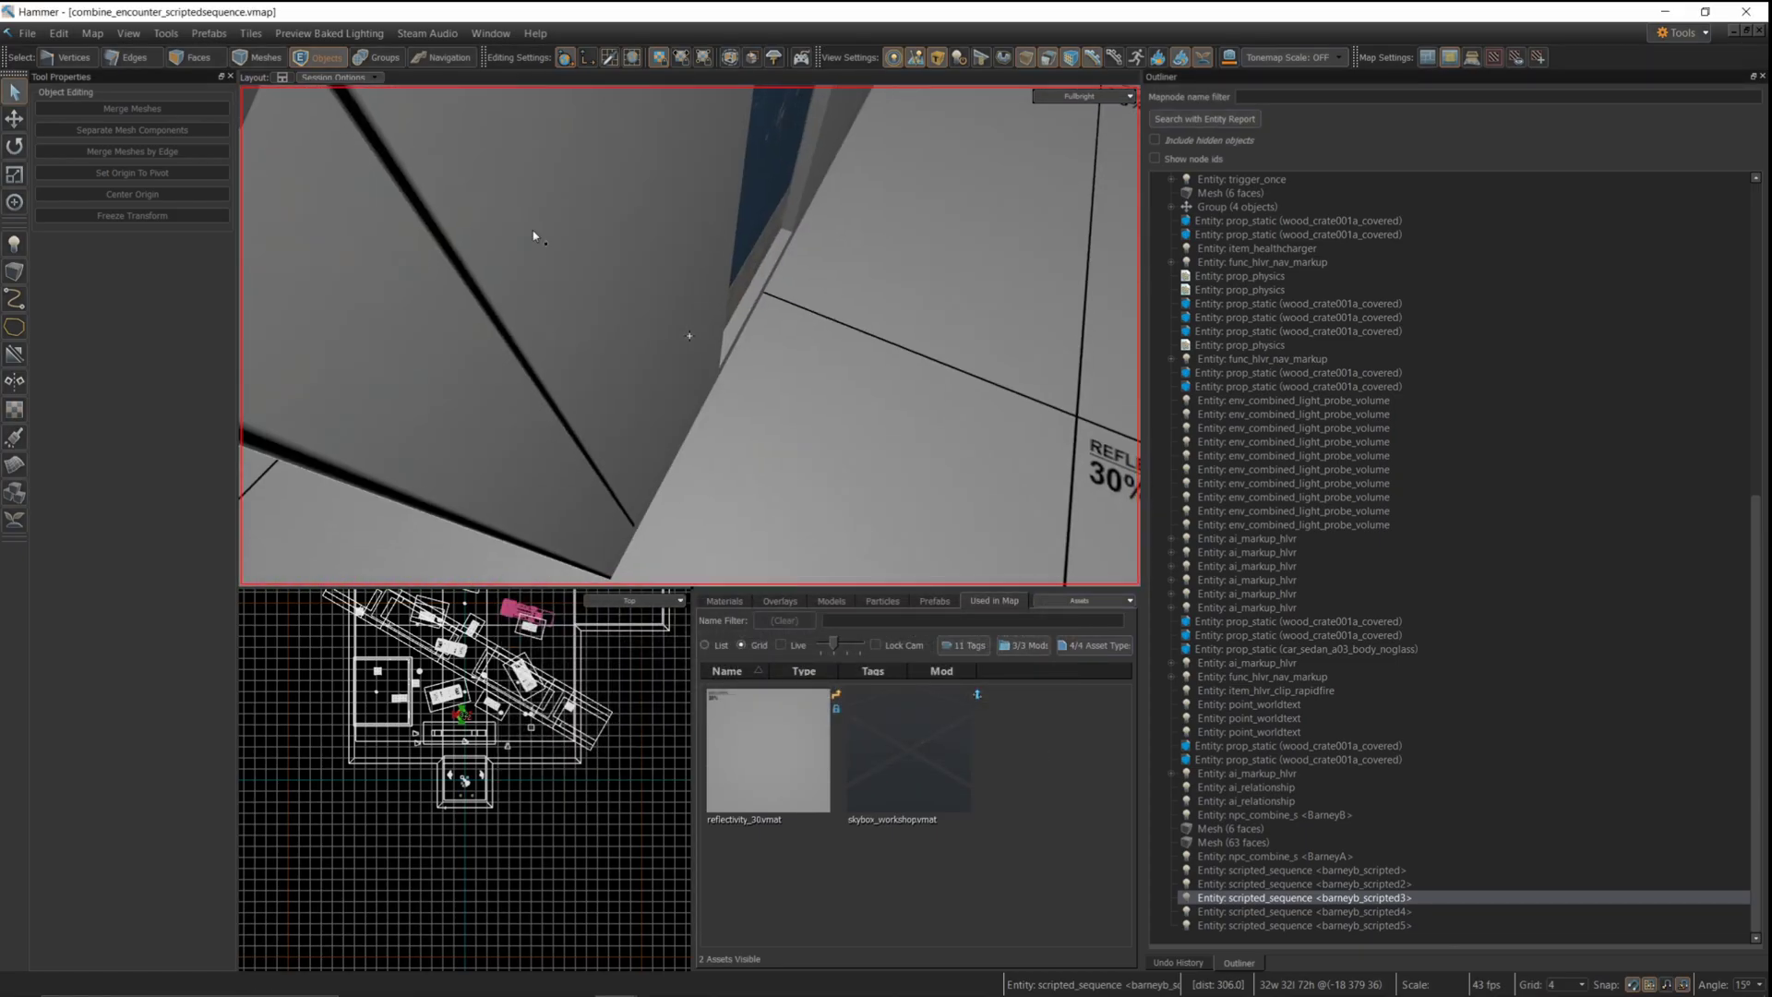
{"action": "double_click", "coordinate": [623, 456]}
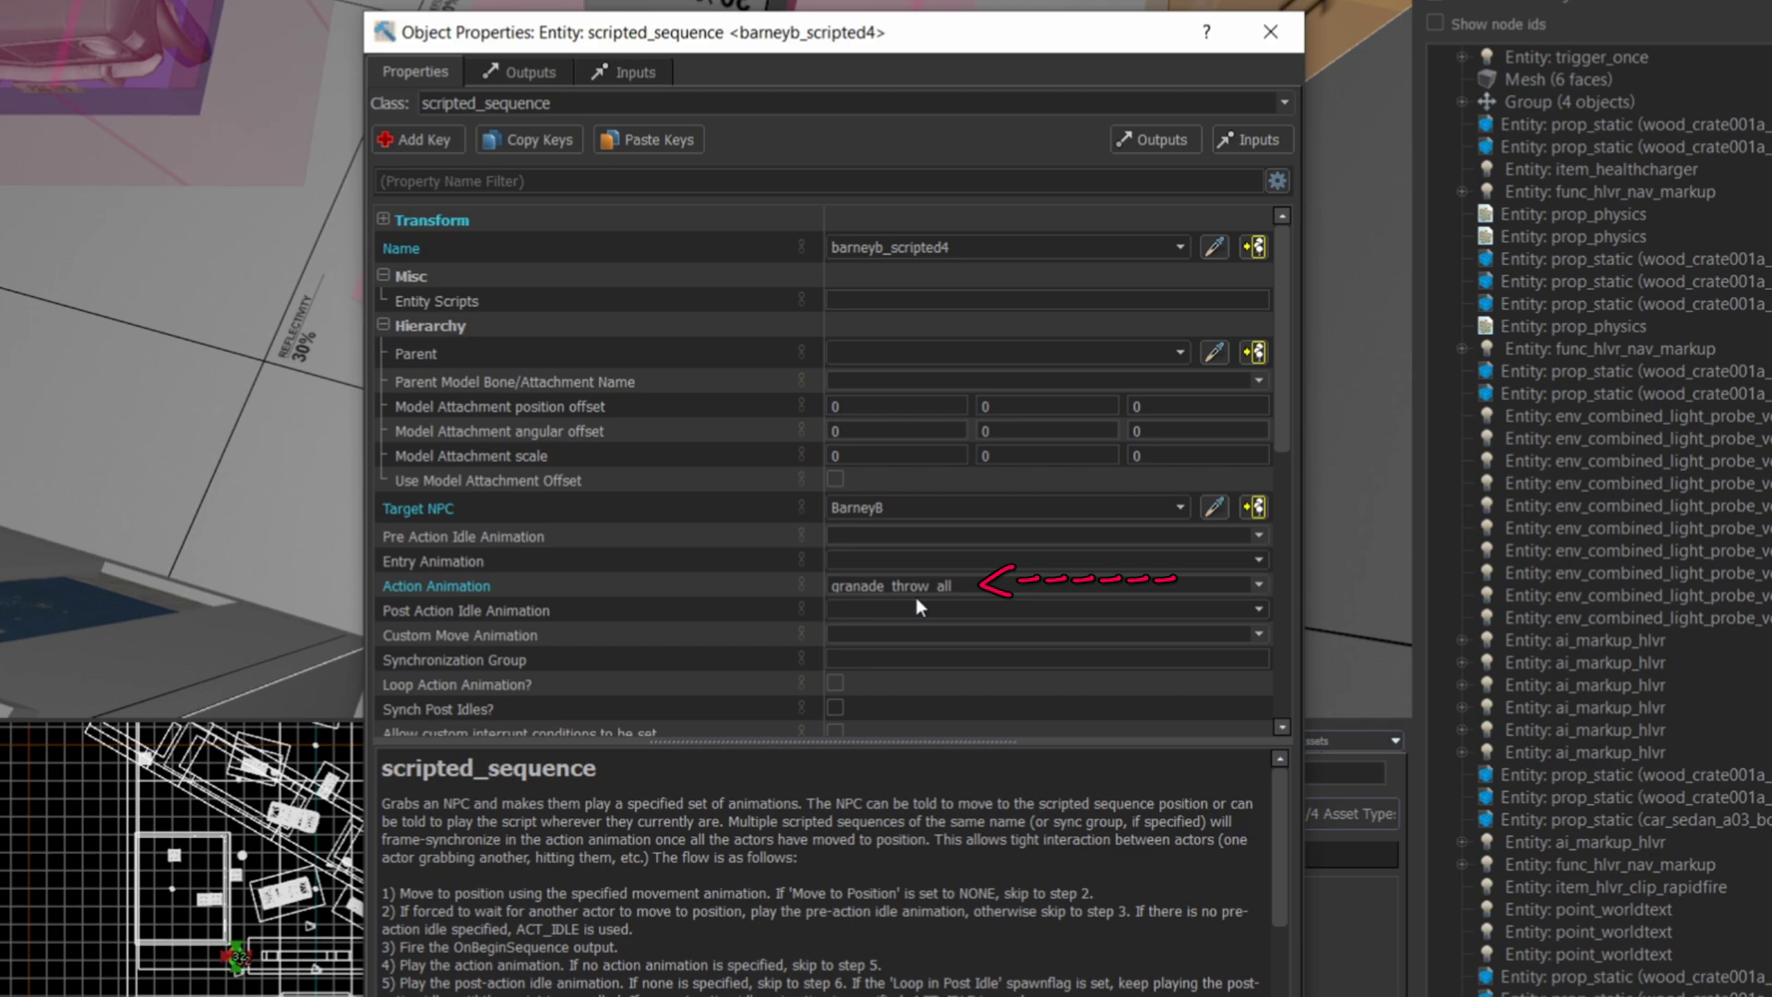
{"action": "left_click_drag", "start_coordinate": [1287, 323], "coordinate": [1315, 521]}
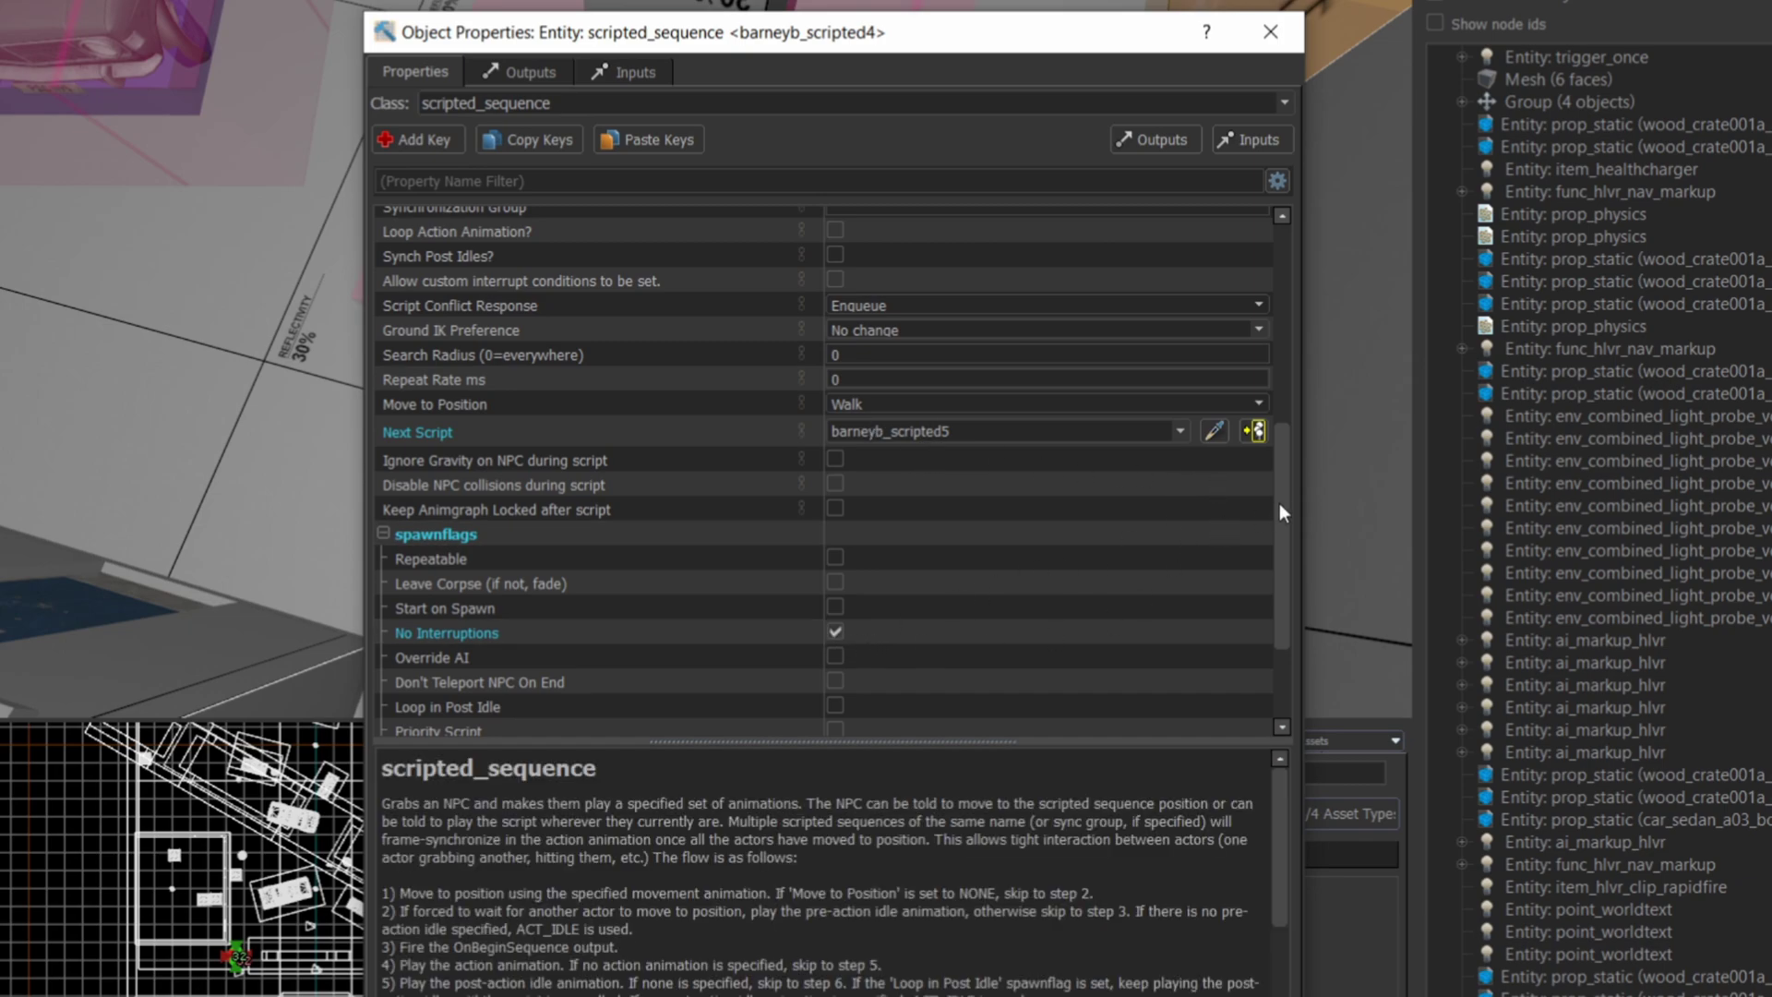
{"action": "left_click", "coordinate": [1270, 33]}
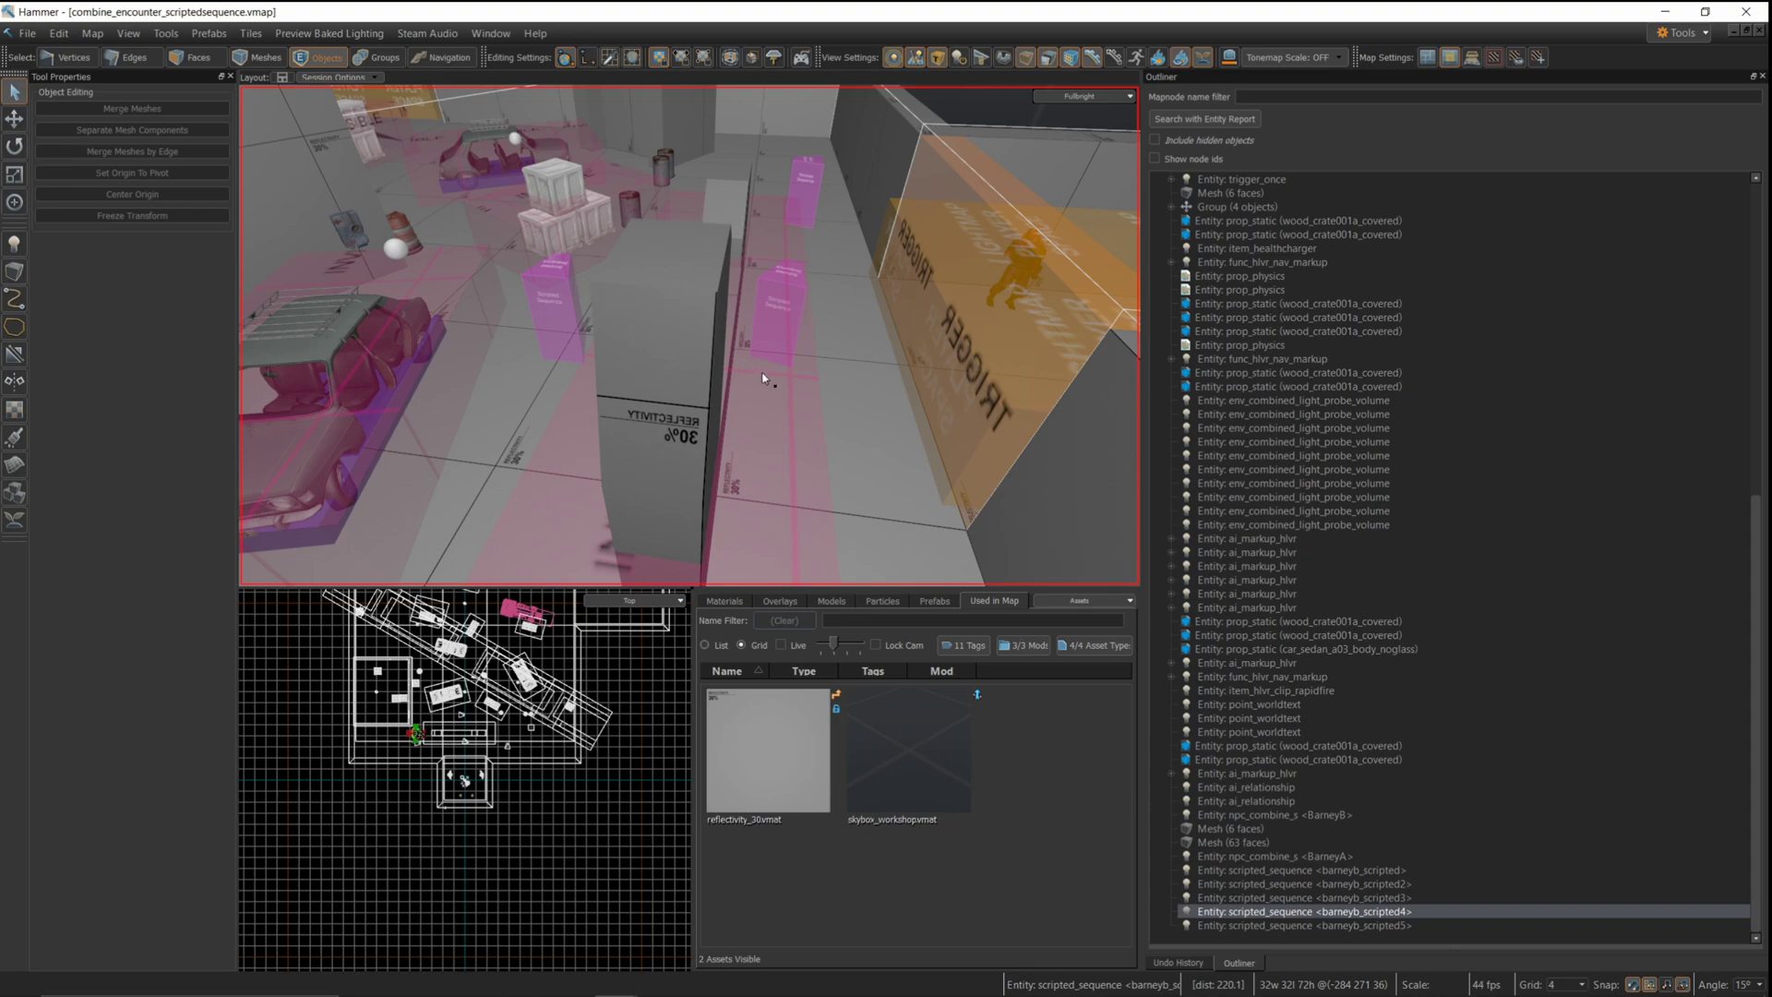
Examine how barneyb_scripted5 ends the chain: its Action Animation, Move to Position, Next Script and spawnflags
{"action": "key", "text": "f"}
{"action": "left_click", "coordinate": [789, 386]}
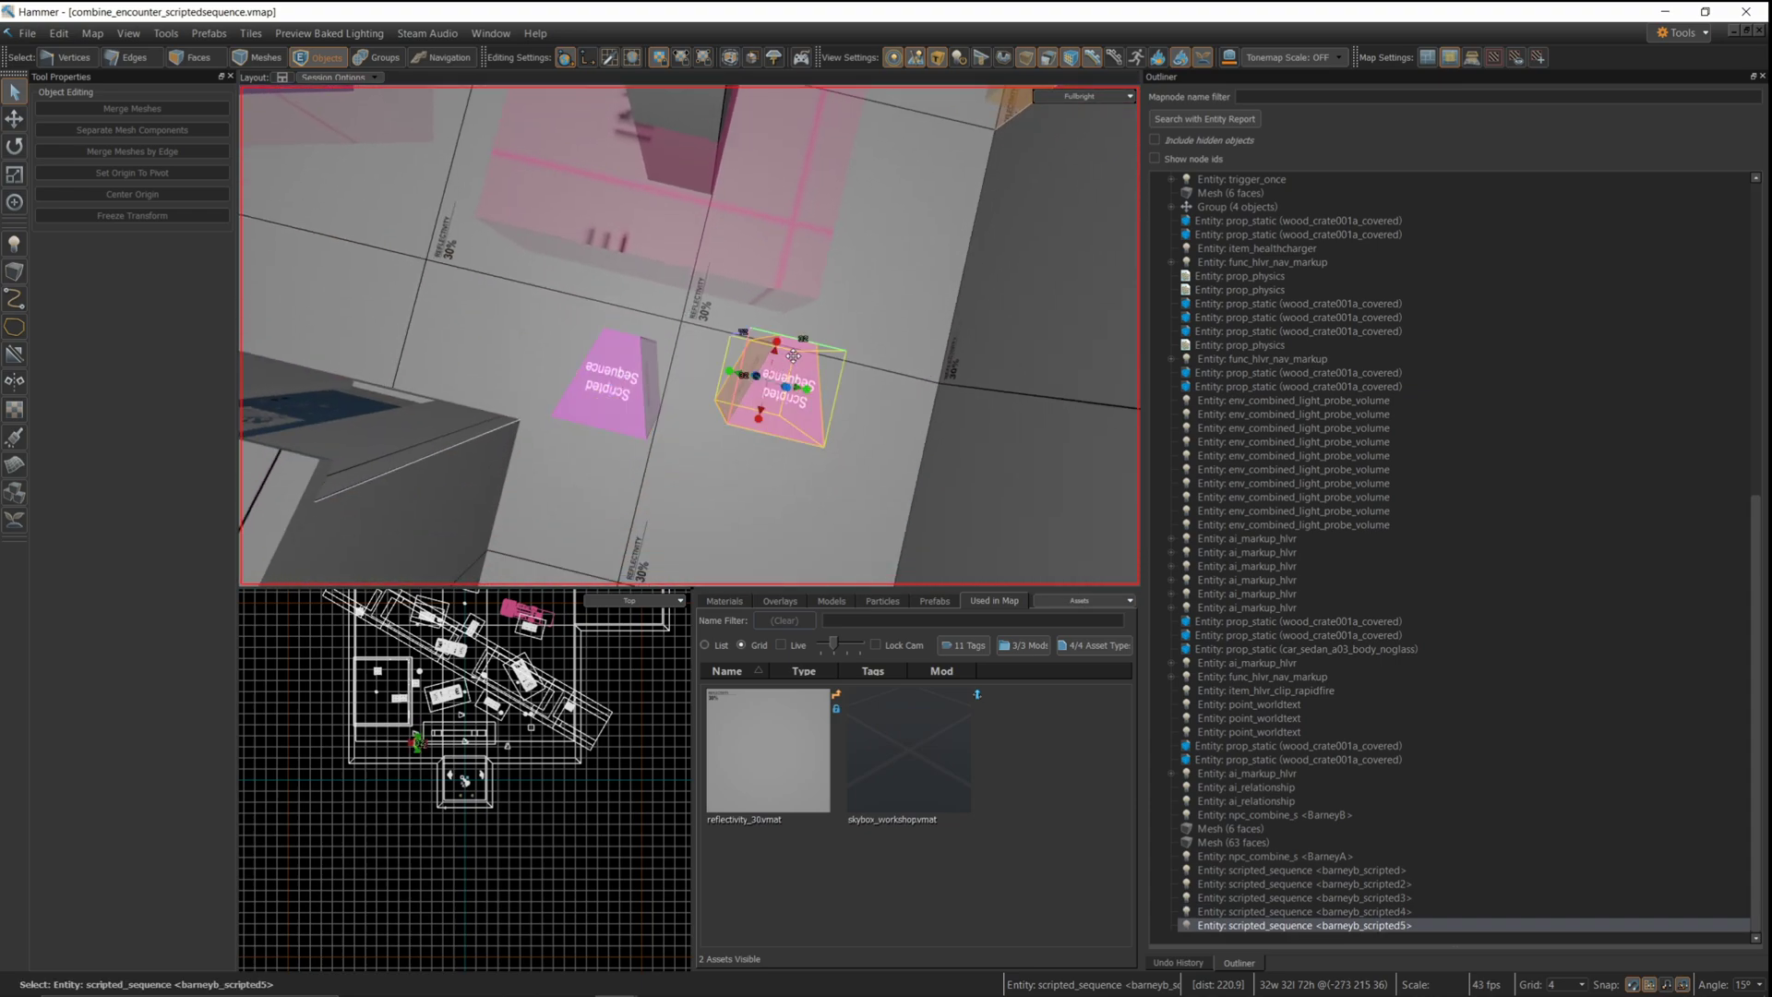
{"action": "double_click", "coordinate": [791, 367]}
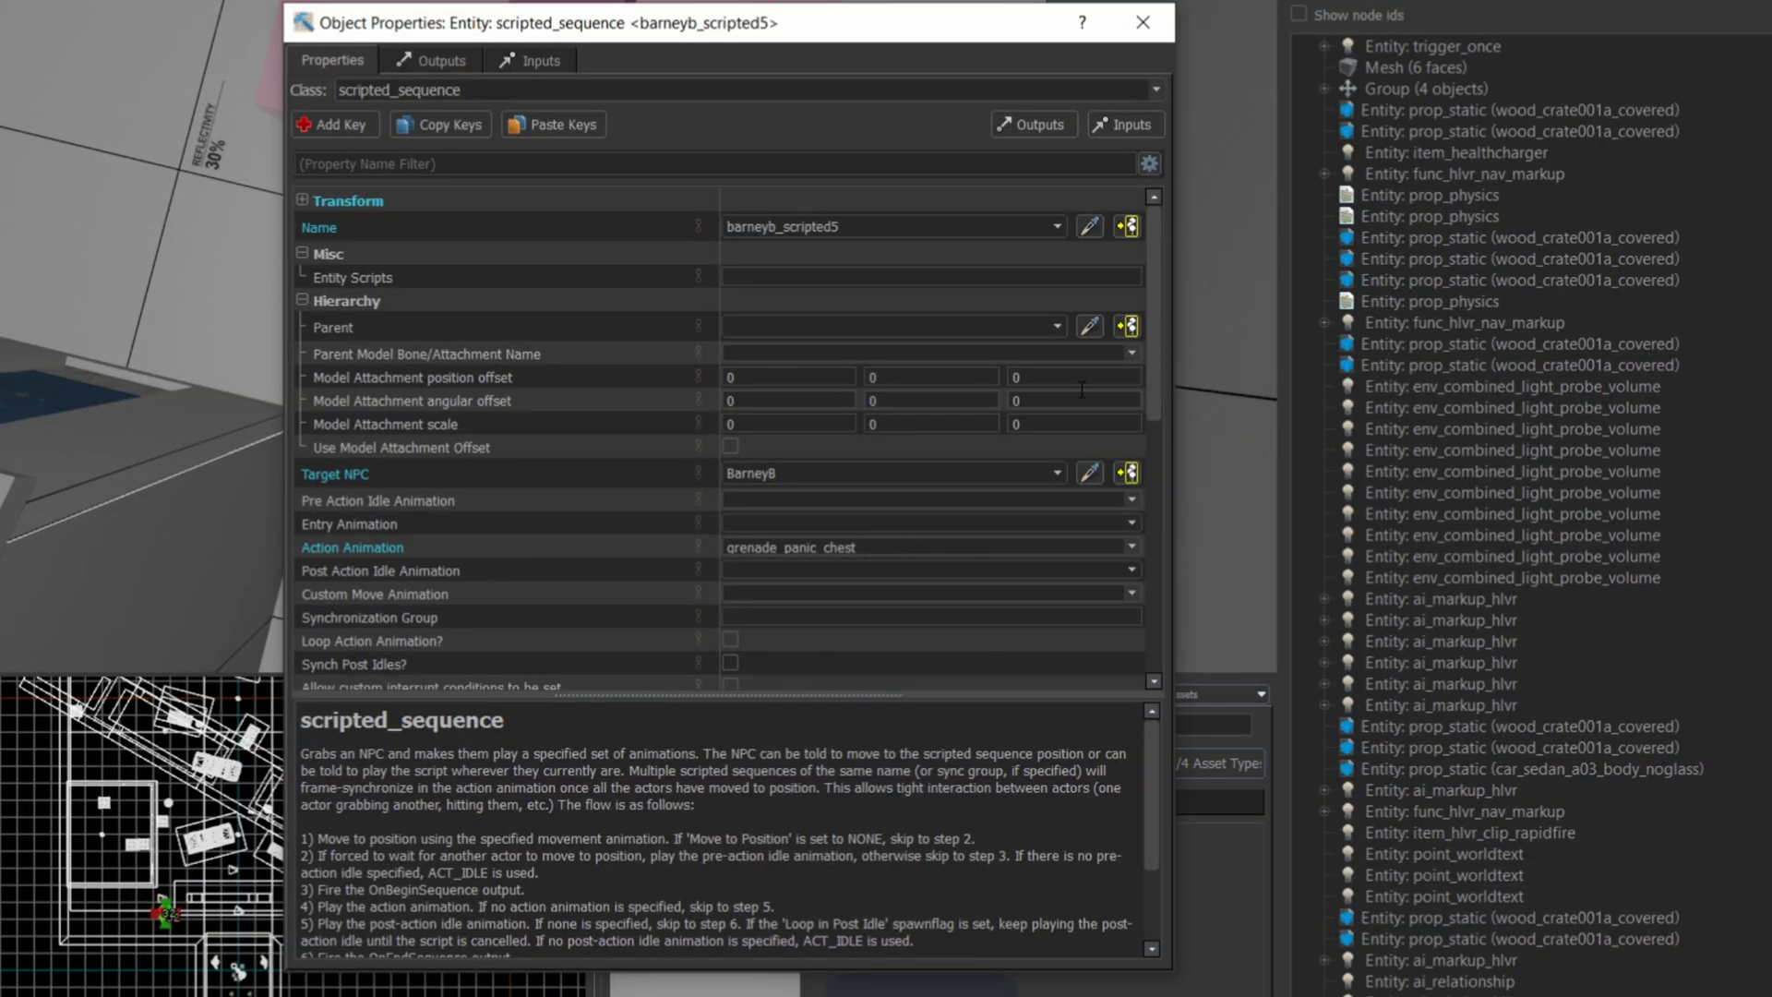
{"action": "left_click_drag", "start_coordinate": [1150, 290], "coordinate": [1160, 452]}
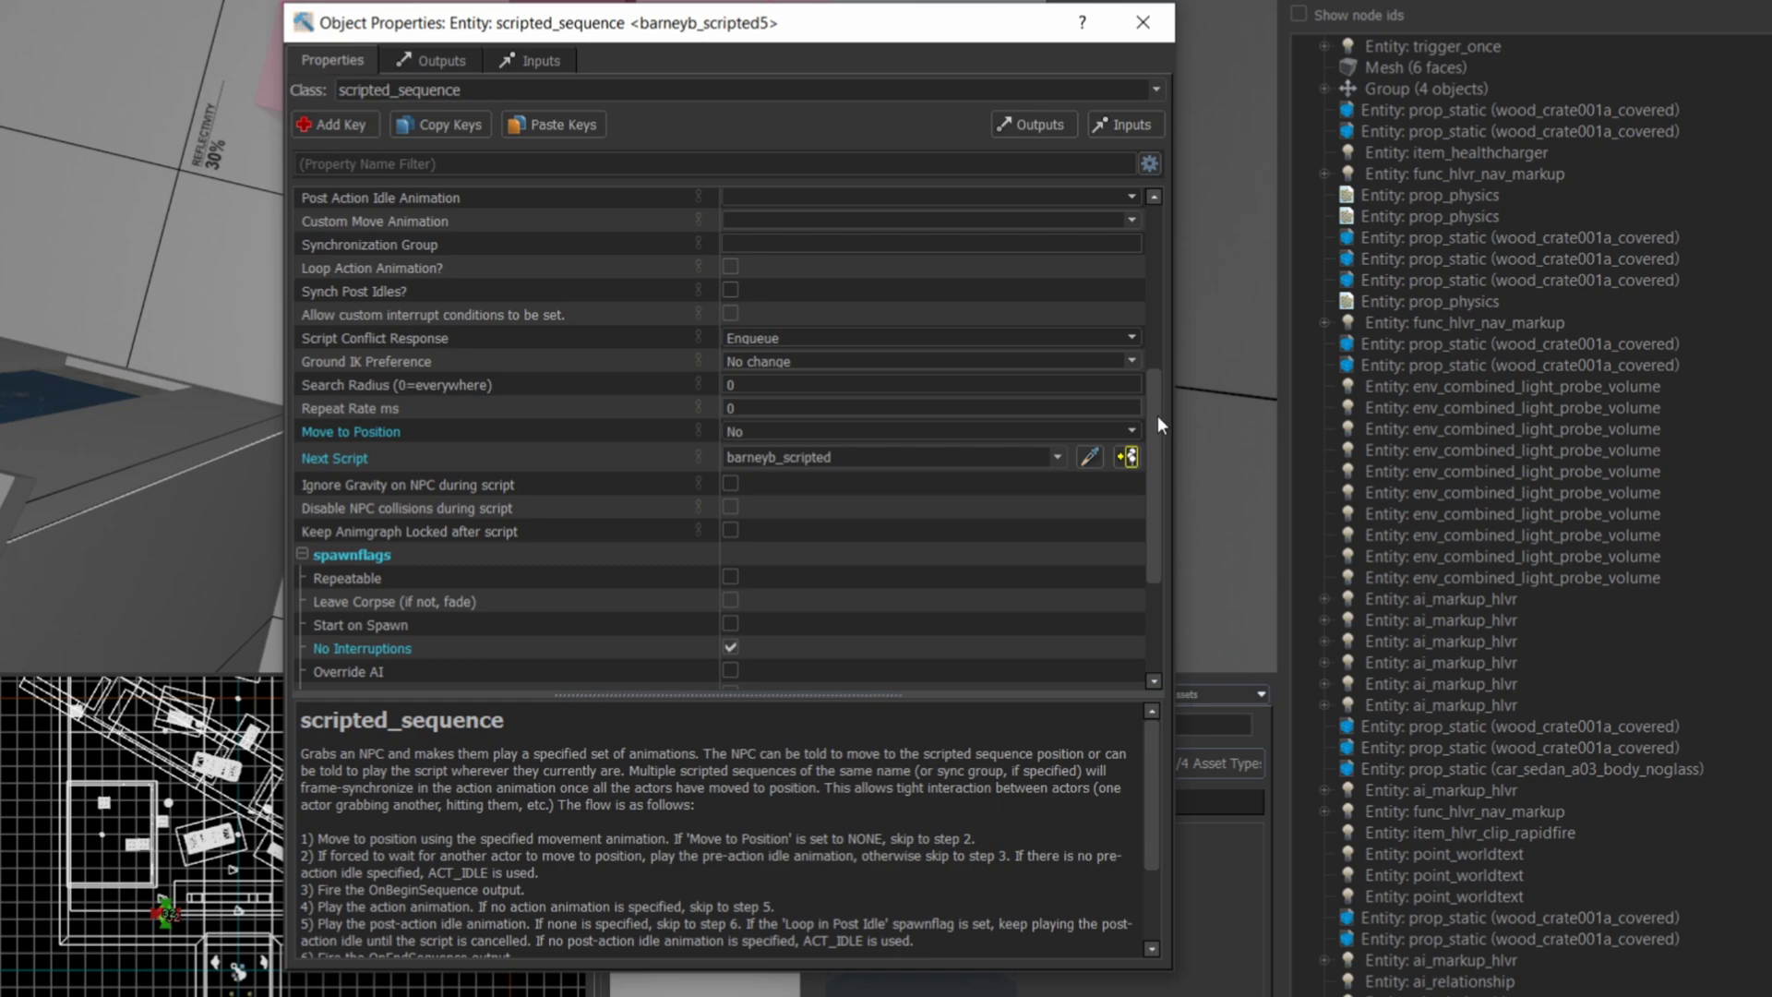
{"action": "left_click_drag", "start_coordinate": [1159, 417], "coordinate": [1155, 303]}
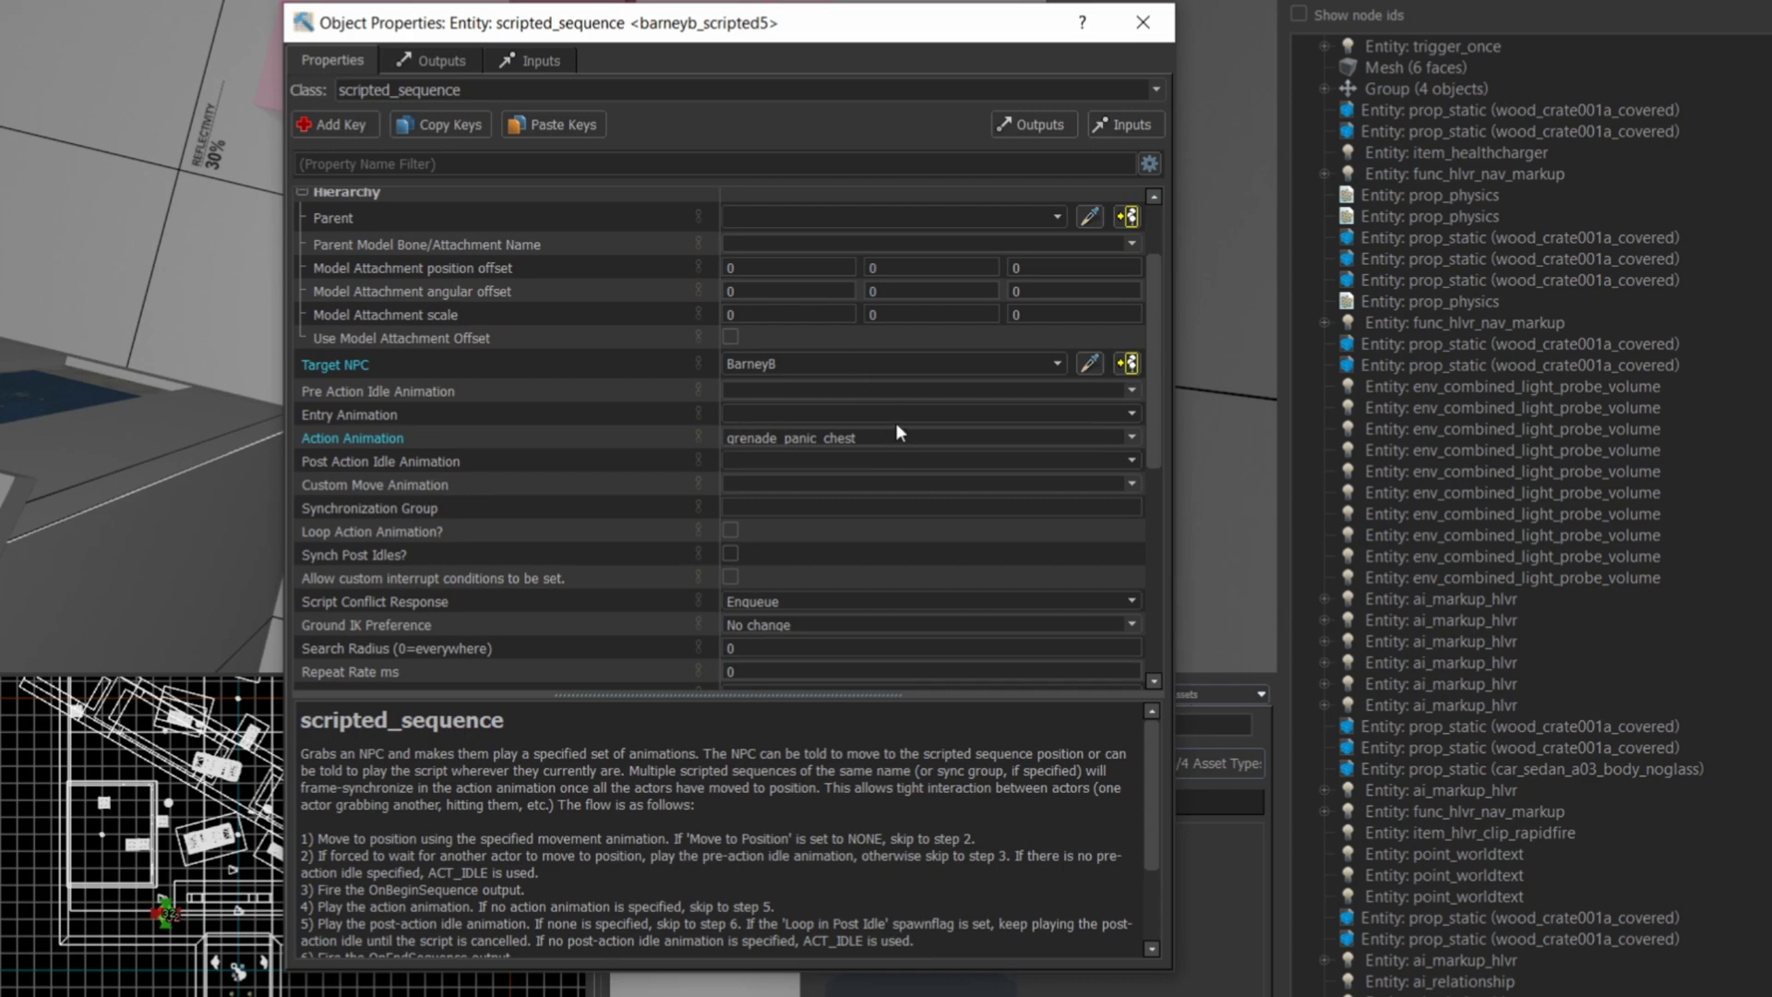
{"action": "left_click_drag", "start_coordinate": [1155, 330], "coordinate": [1172, 457]}
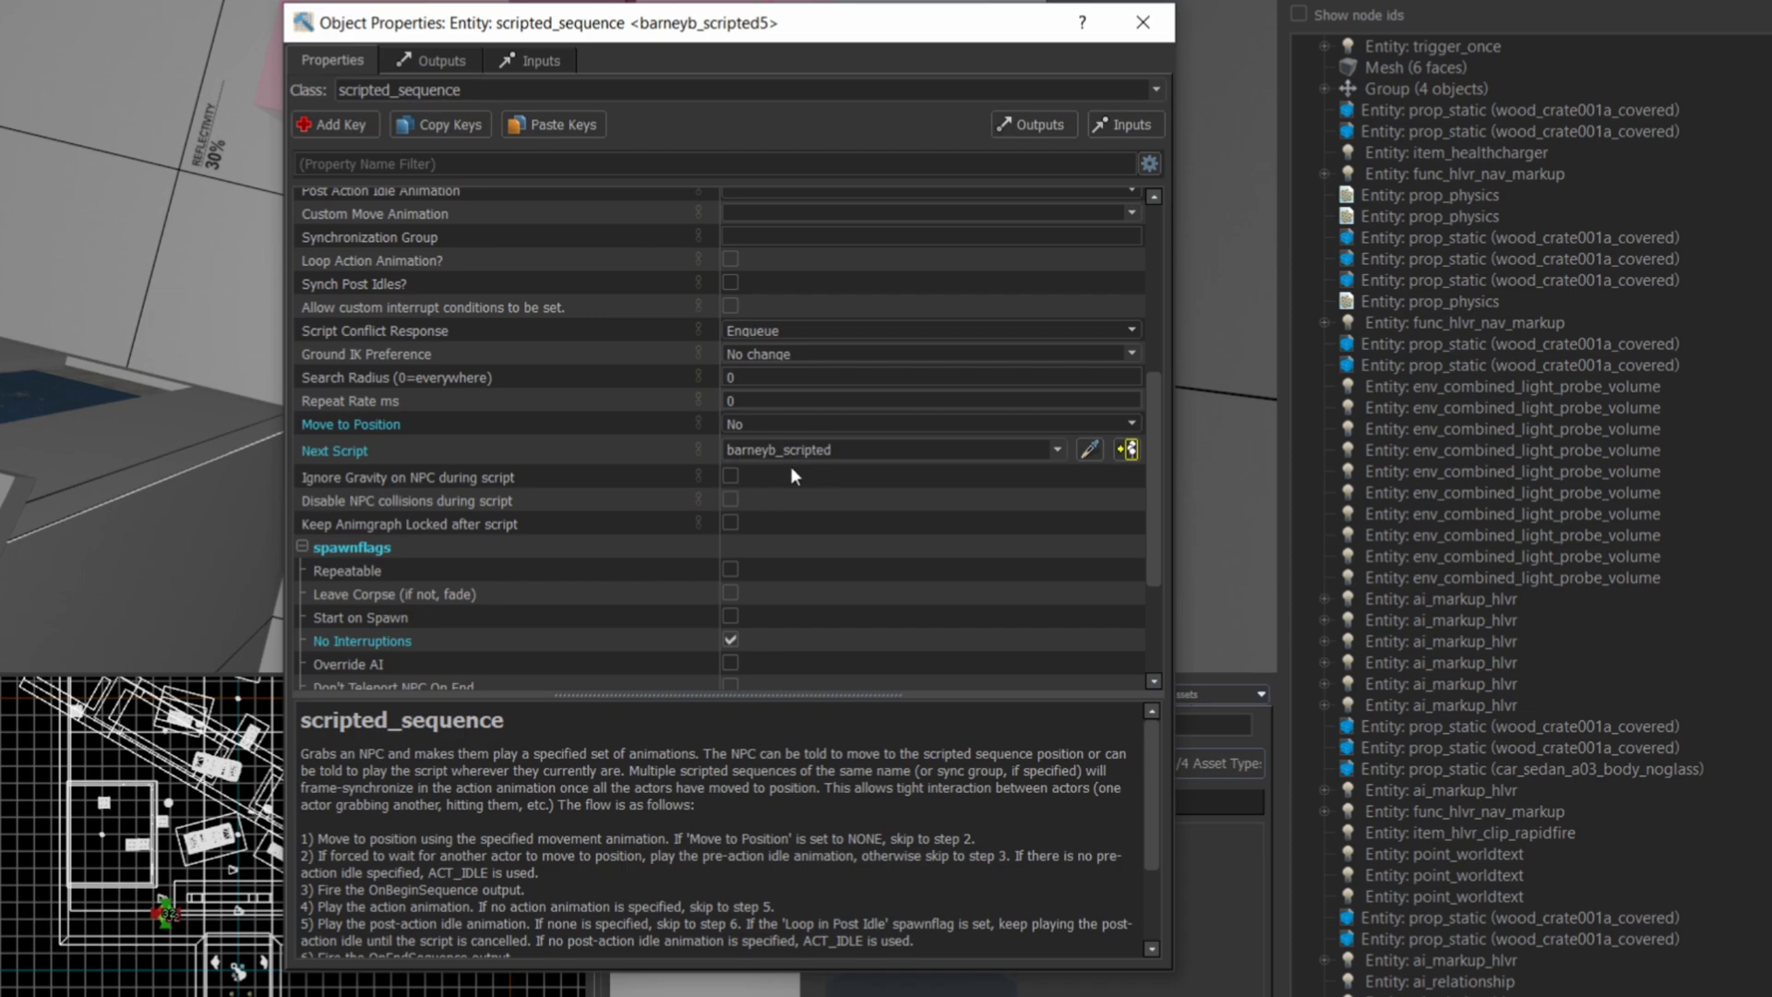
{"action": "left_click", "coordinate": [1142, 22]}
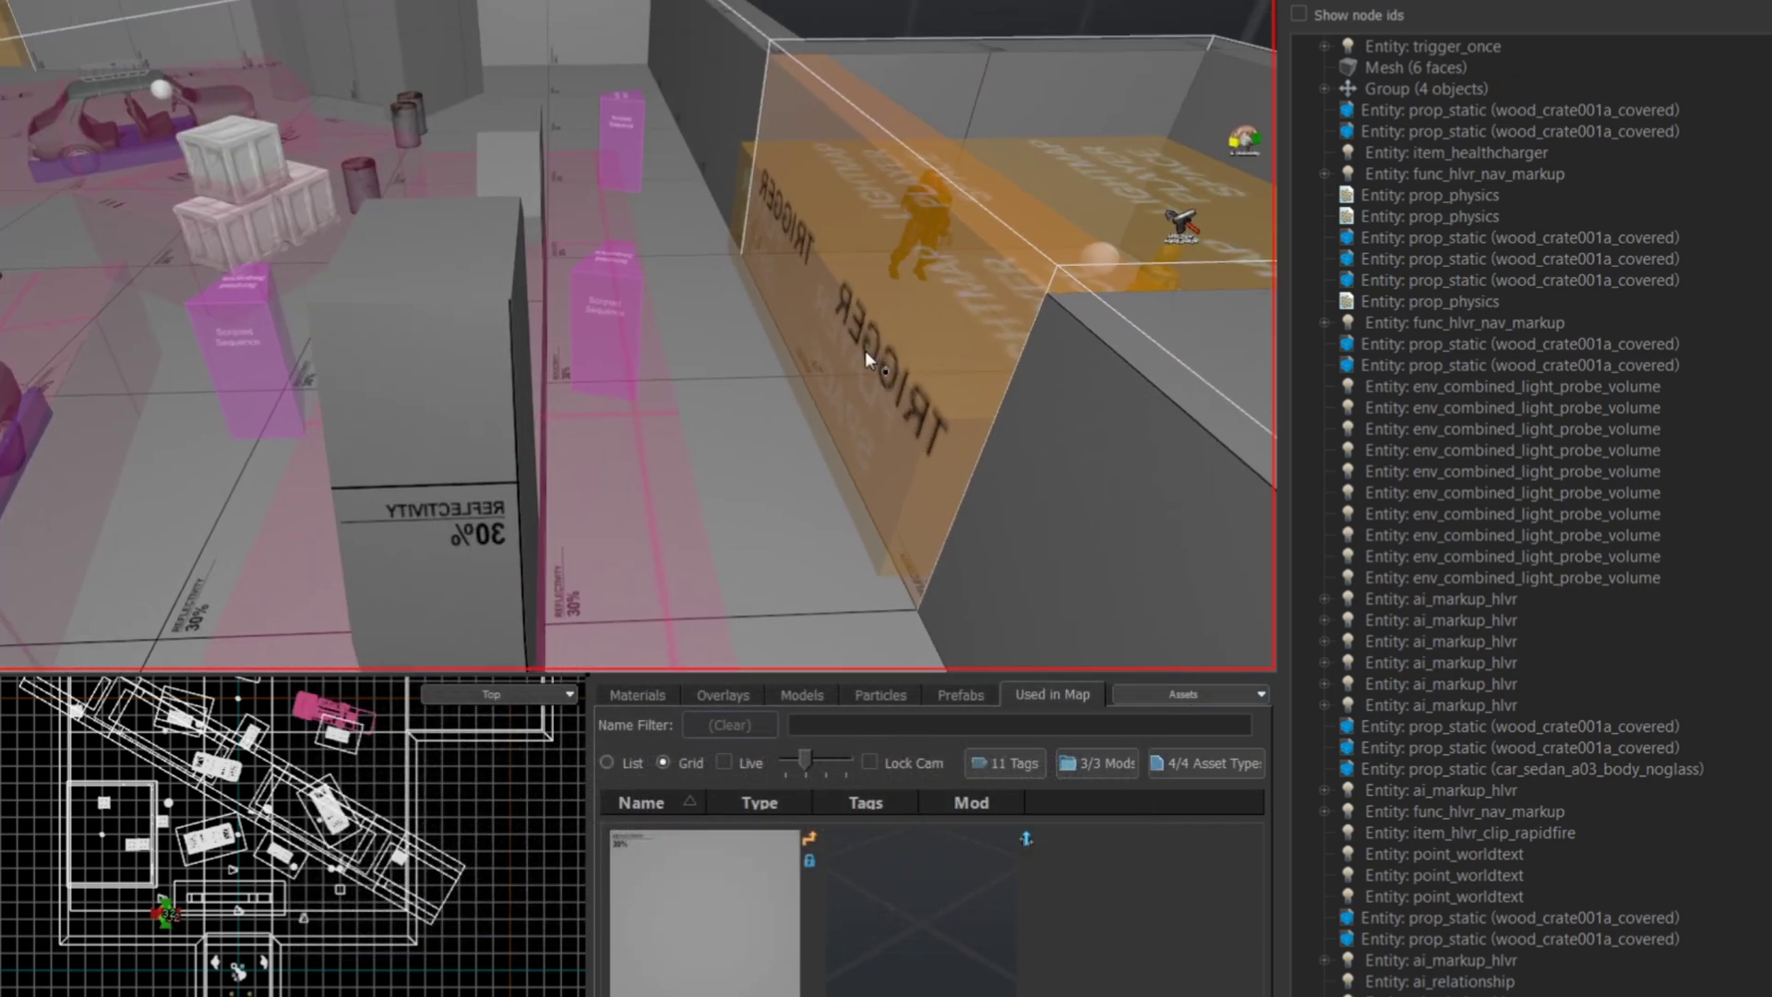
Reopen the properties of barneyb_scripted and check its Next Script and Repeatable spawnflag
{"action": "right_click_drag", "start_coordinate": [868, 360], "coordinate": [701, 353]}
{"action": "left_click", "coordinate": [699, 351]}
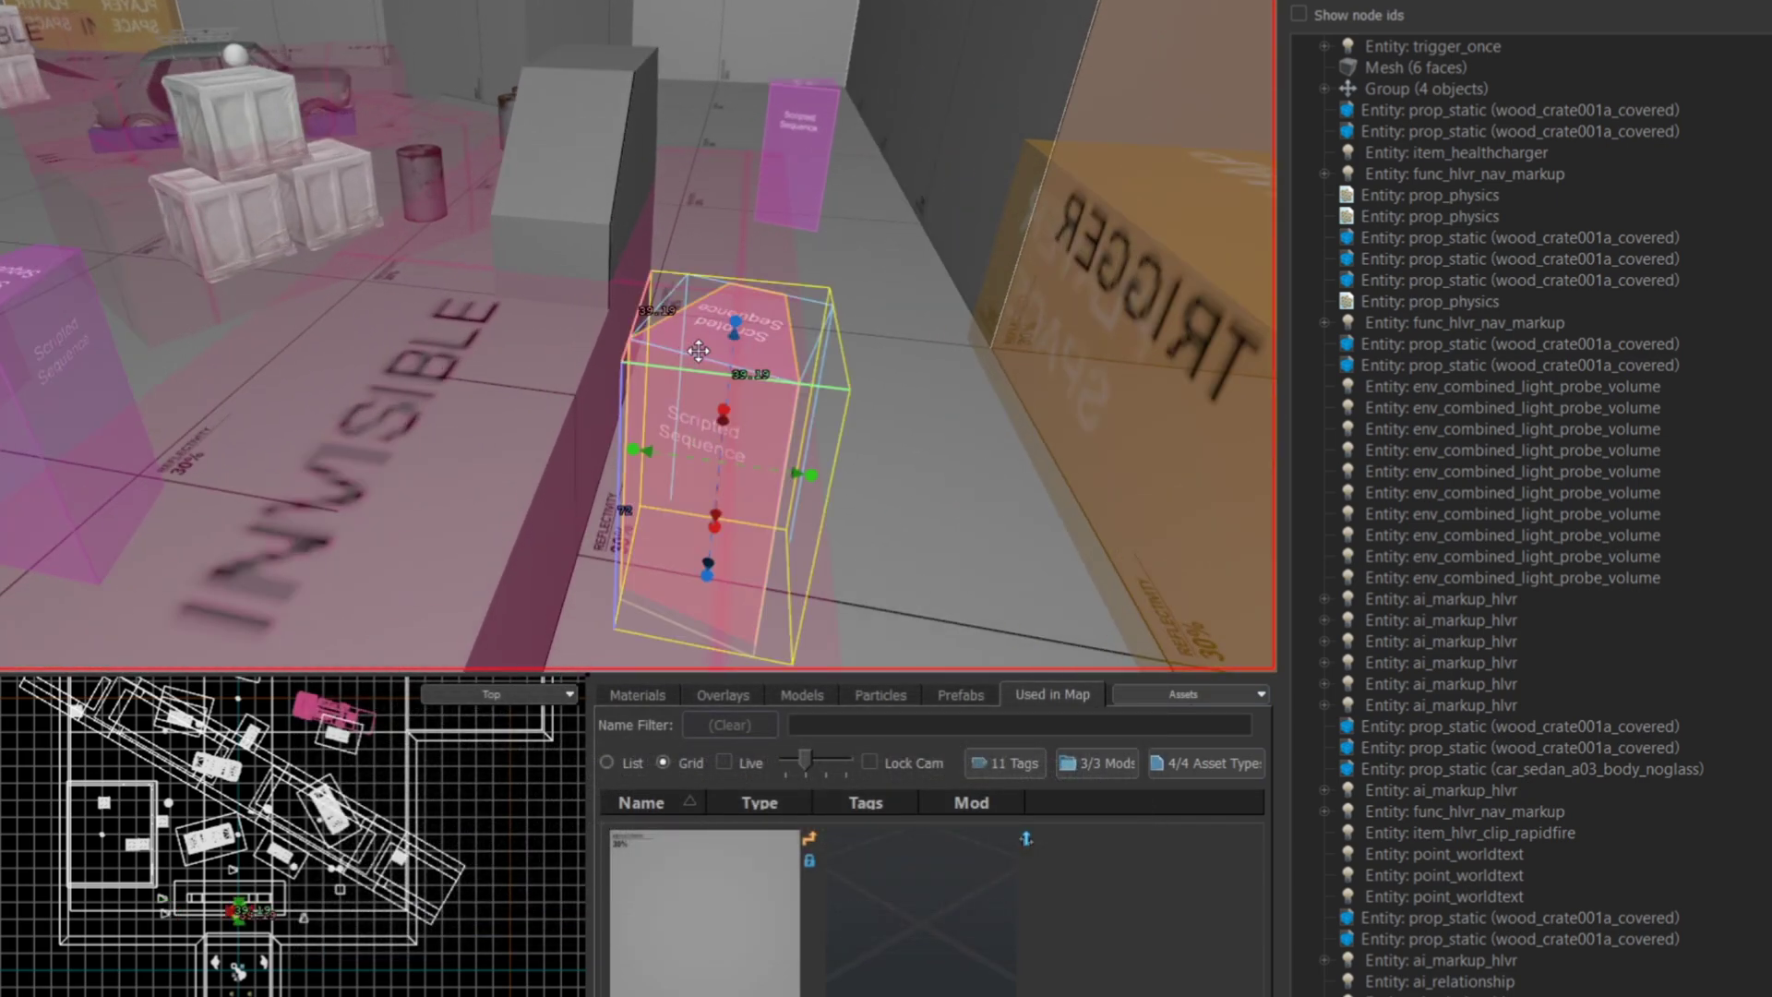
{"action": "double_click", "coordinate": [699, 356]}
{"action": "scroll", "coordinate": [857, 582], "scroll_direction": "down", "scroll_amount": 6}
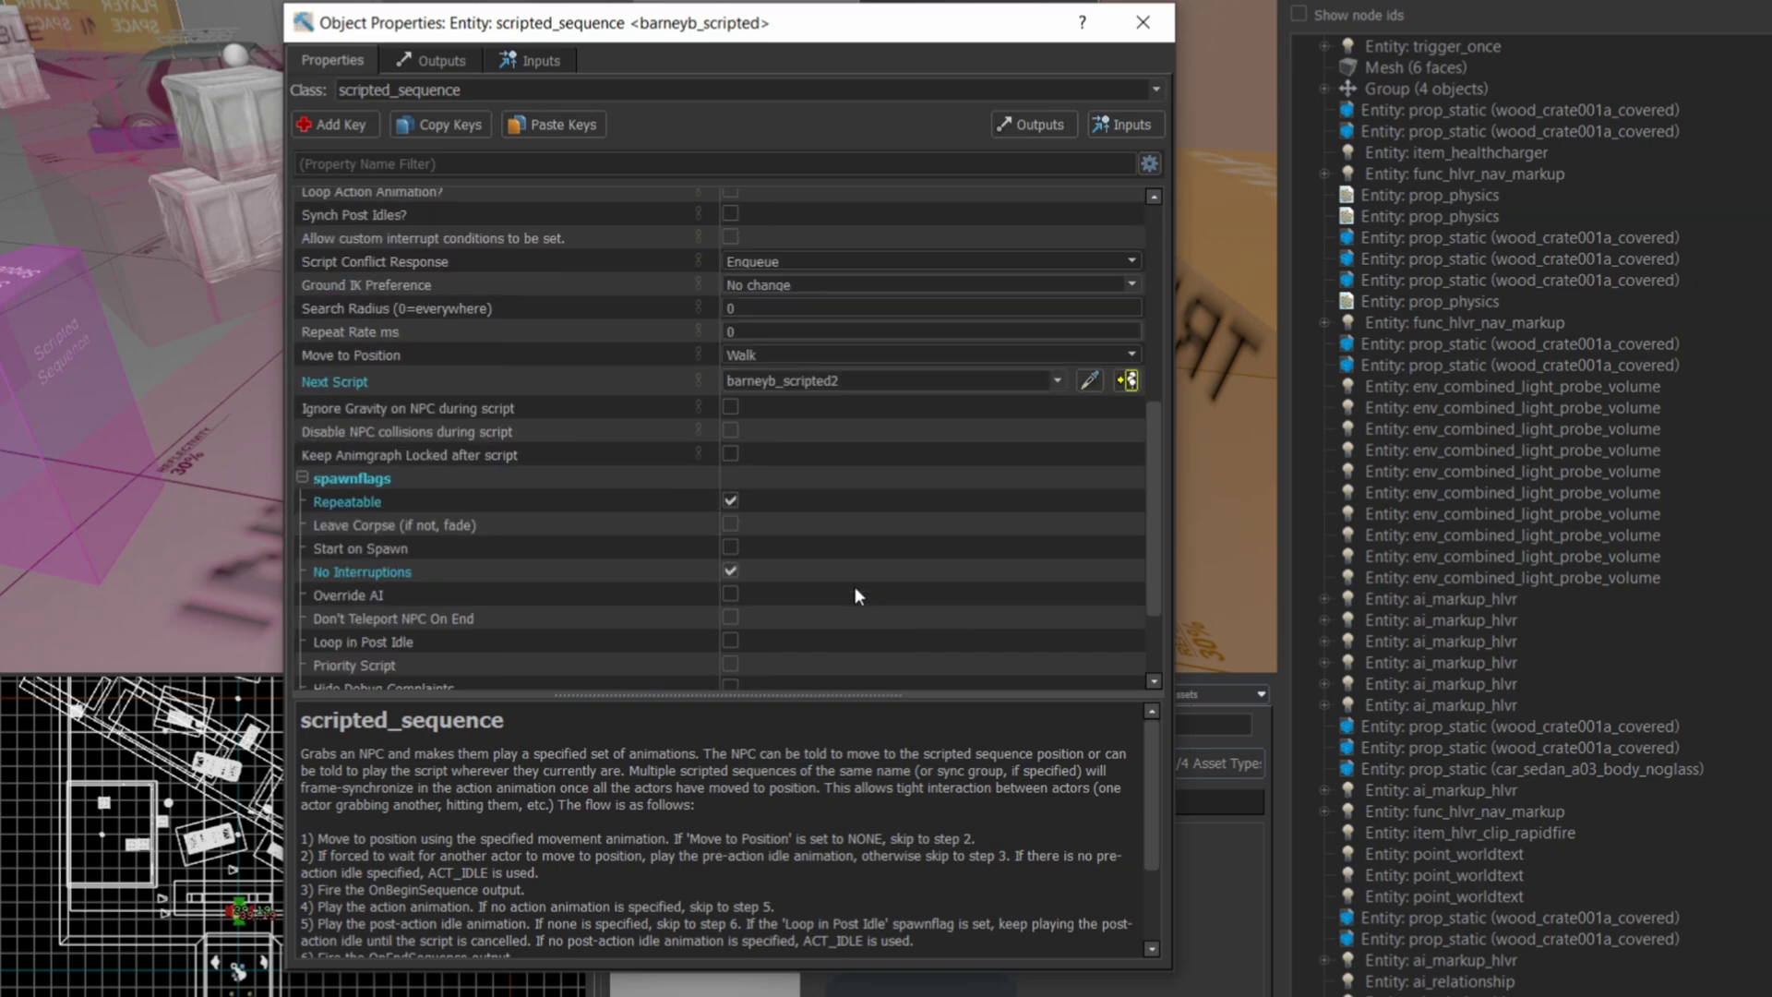